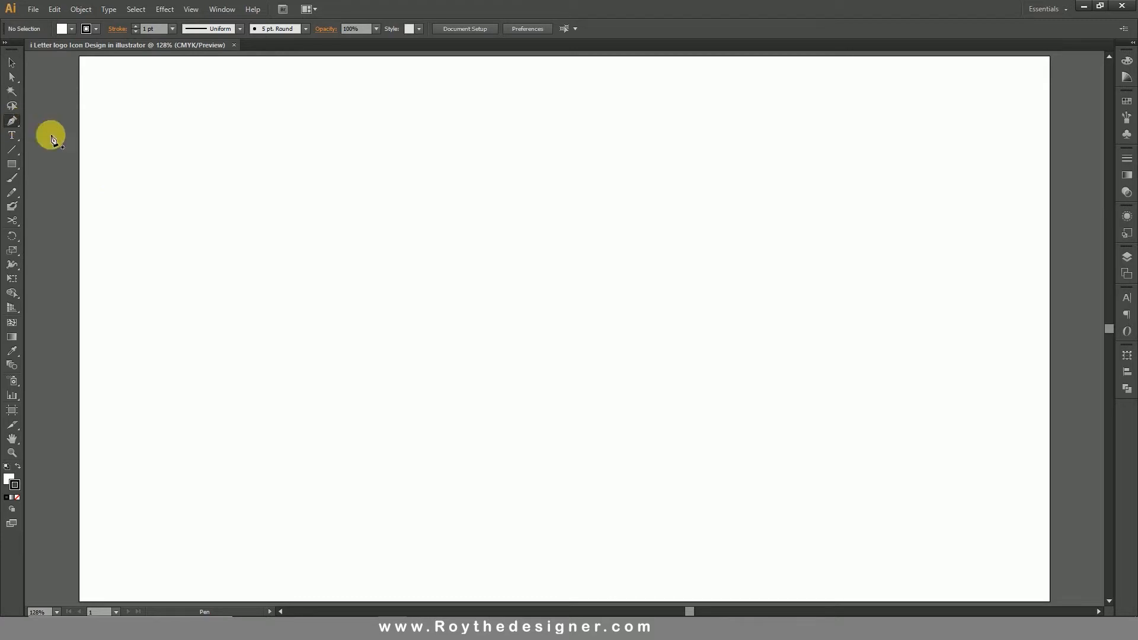
# Draw an open C-shaped curve about 147 px wide and 266 px tall near the artboard's centre with the Pen tool.
pyautogui.click(520, 212)
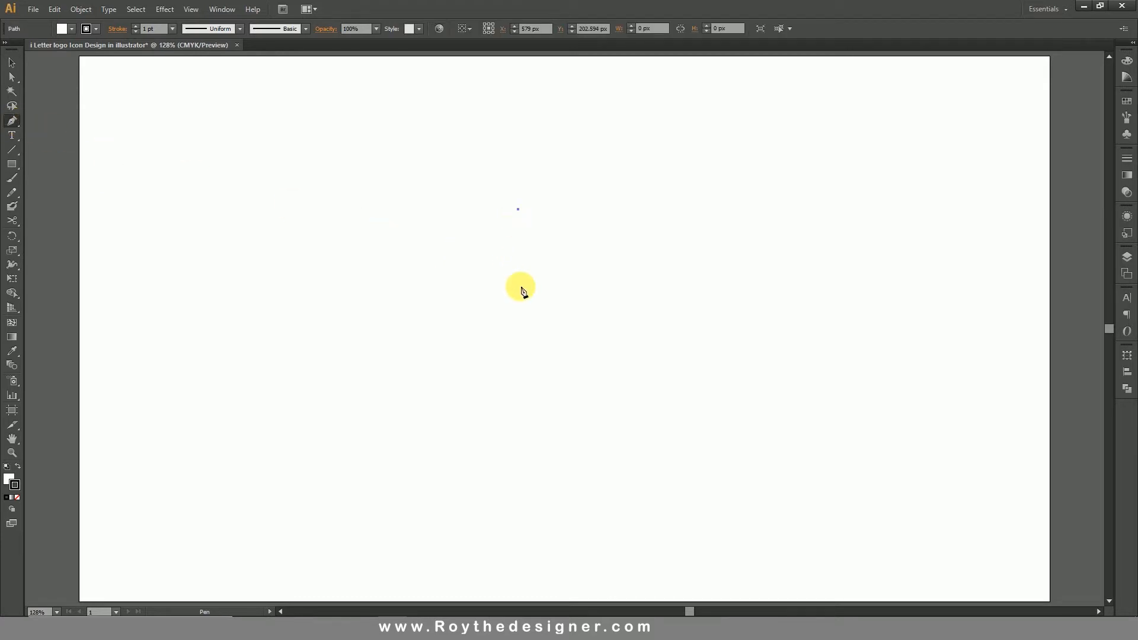
pyautogui.moveTo(609, 411); pyautogui.dragTo(785, 507)
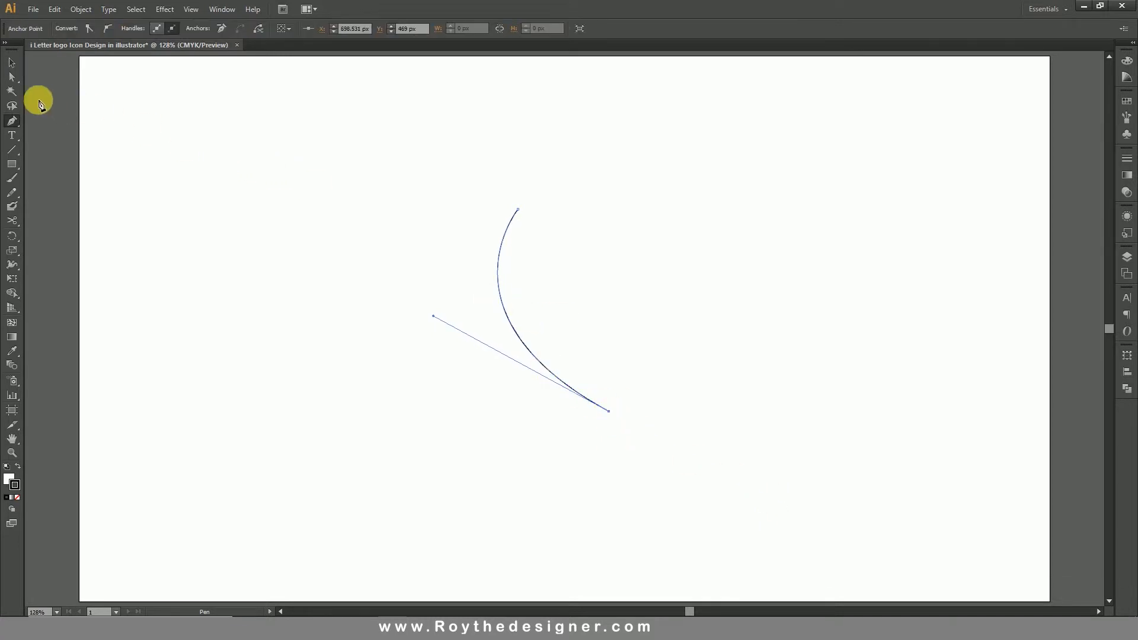
pyautogui.click(12, 65)
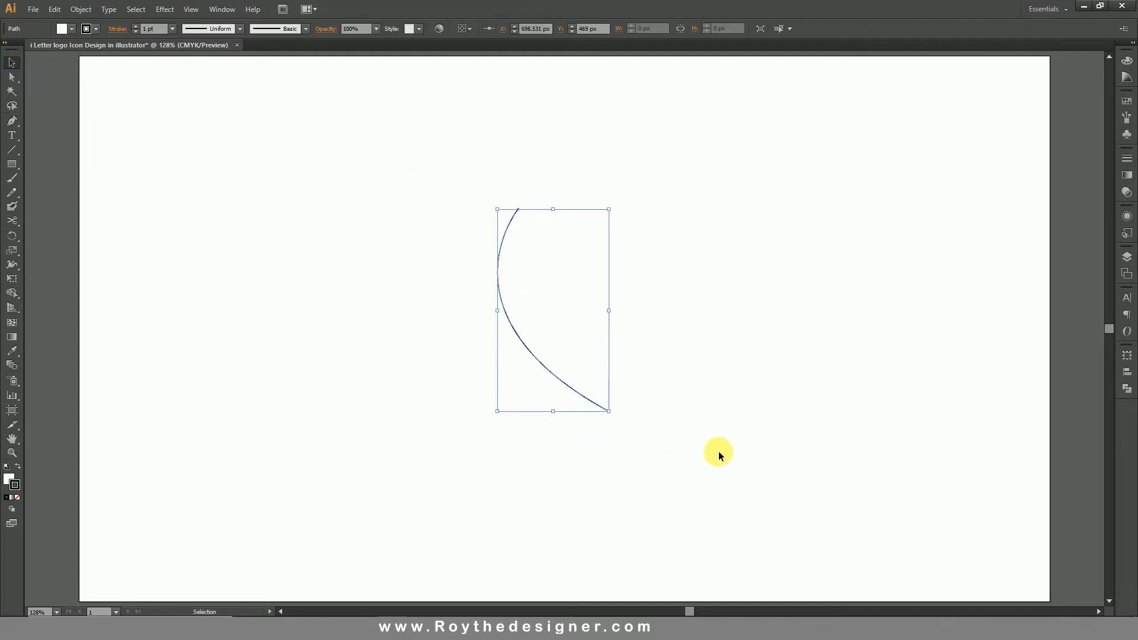
# Apply a tapered variable width profile to the curve, wide at its upper end and pointed at its lower end.
pyautogui.moveTo(721, 461); pyautogui.dragTo(439, 206)
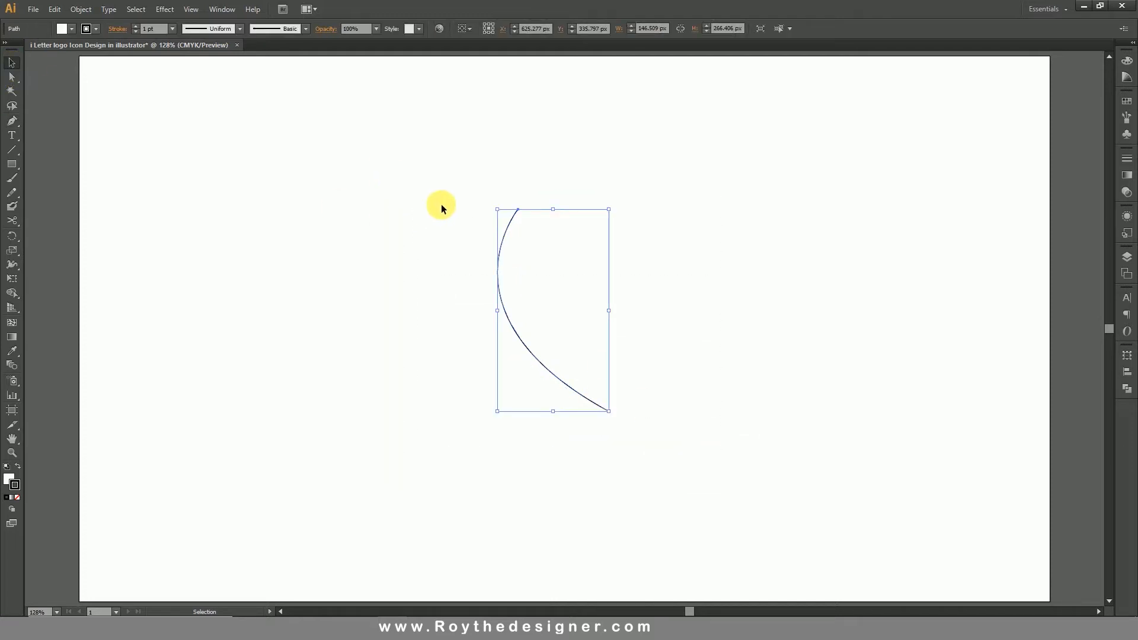
pyautogui.click(239, 28)
pyautogui.click(215, 124)
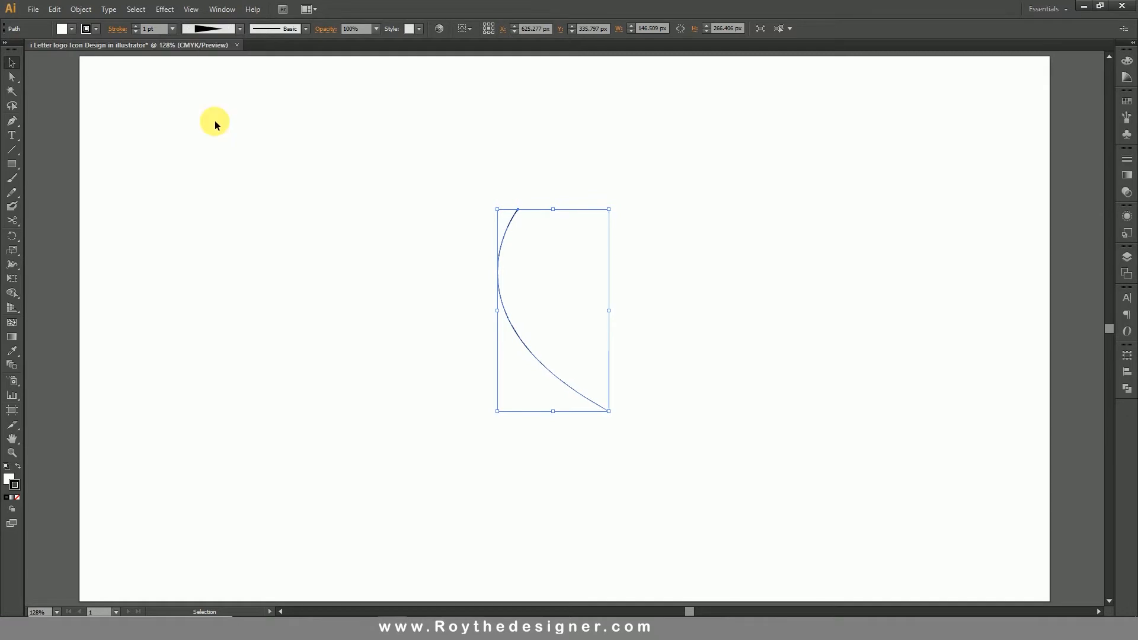
# Set the tapered curve's stroke weight to 102 pt.
pyautogui.click(172, 29)
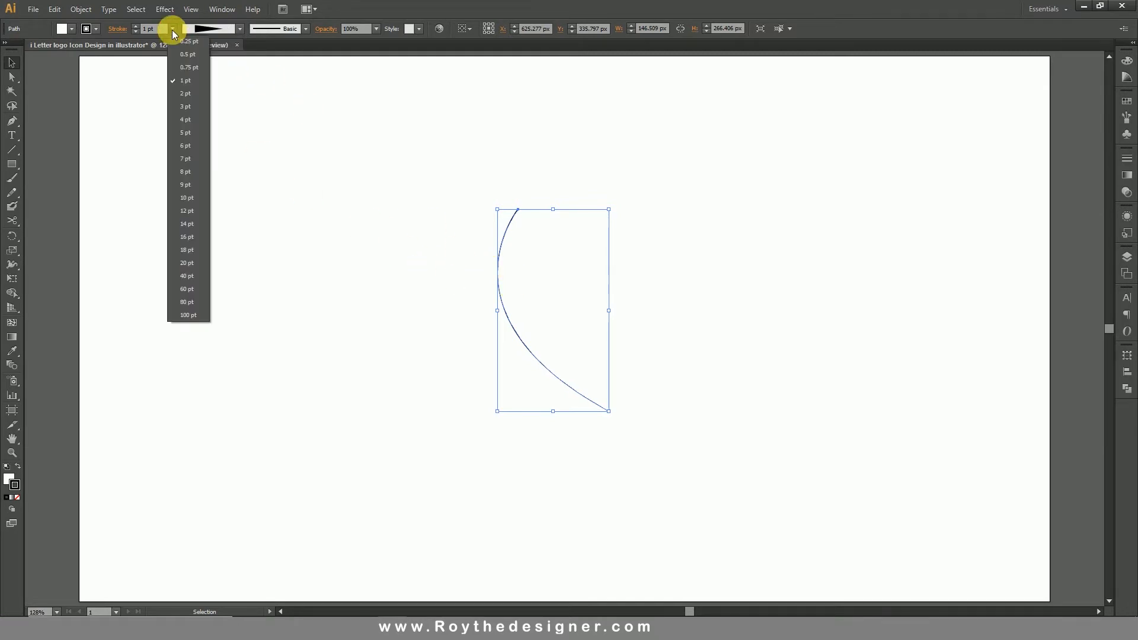
pyautogui.click(187, 263)
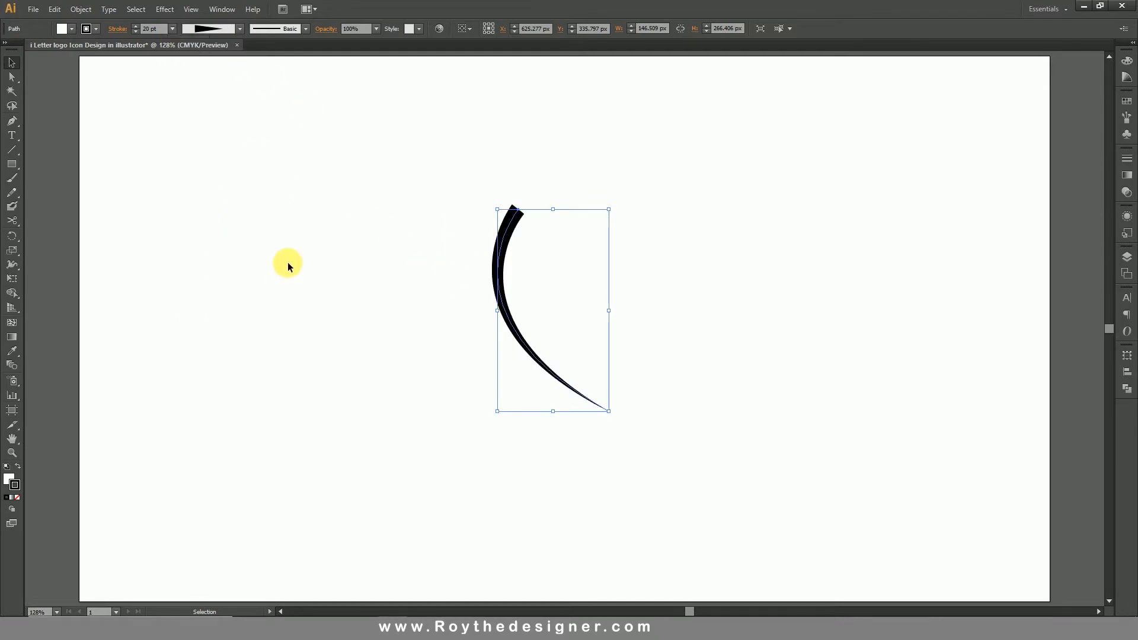
pyautogui.click(168, 29)
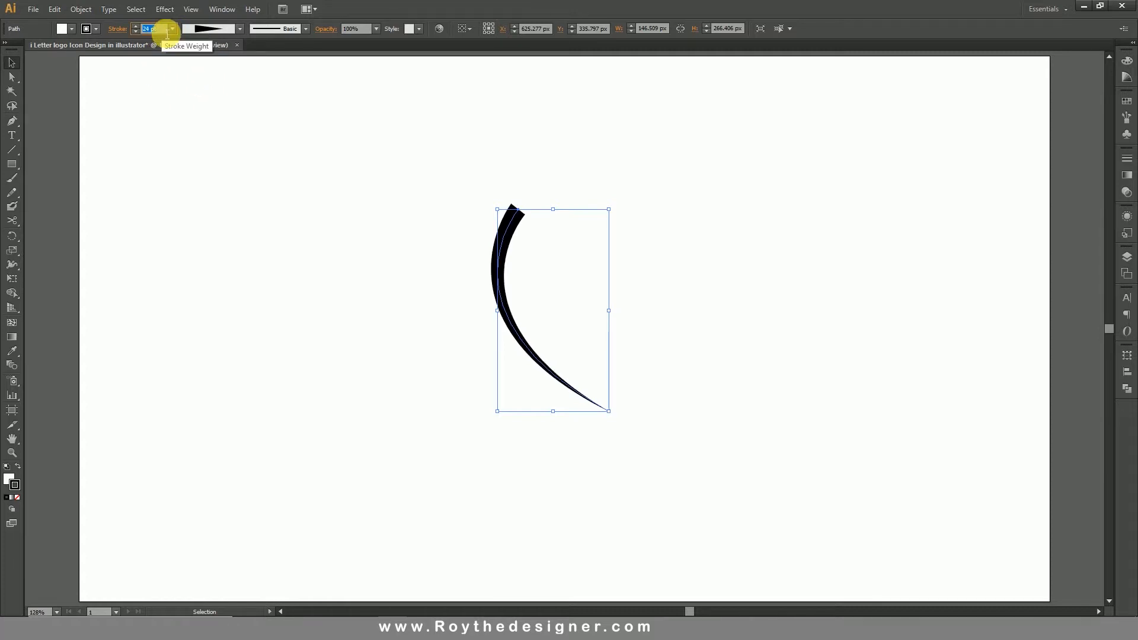
pyautogui.scroll(20, 167, 32)
pyautogui.scroll(20, 168, 33)
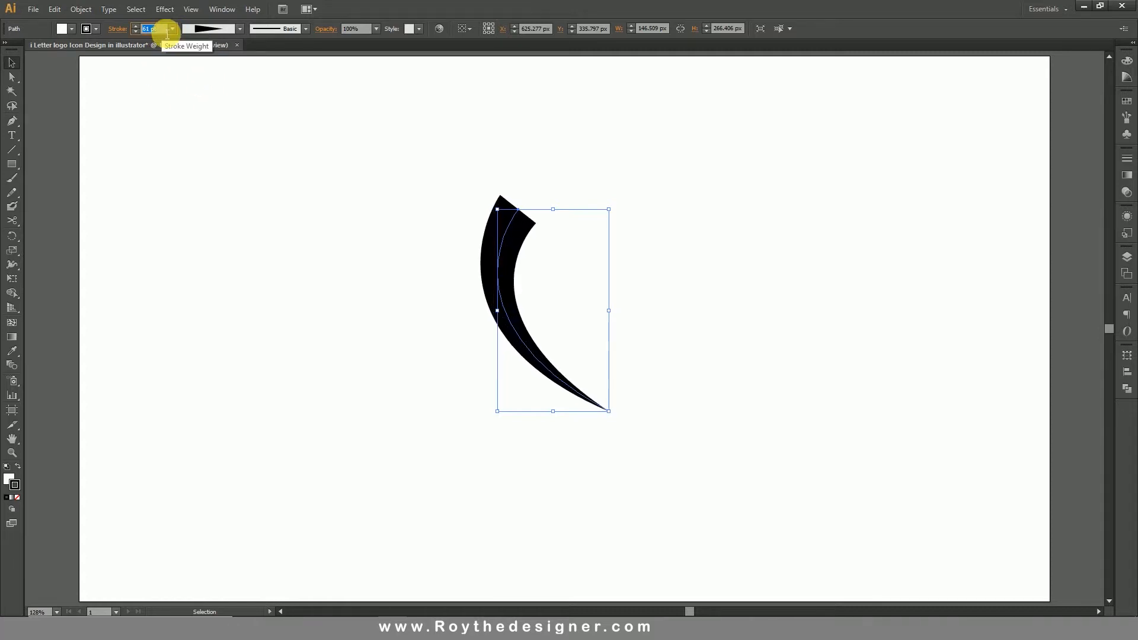
pyautogui.scroll(12, 167, 33)
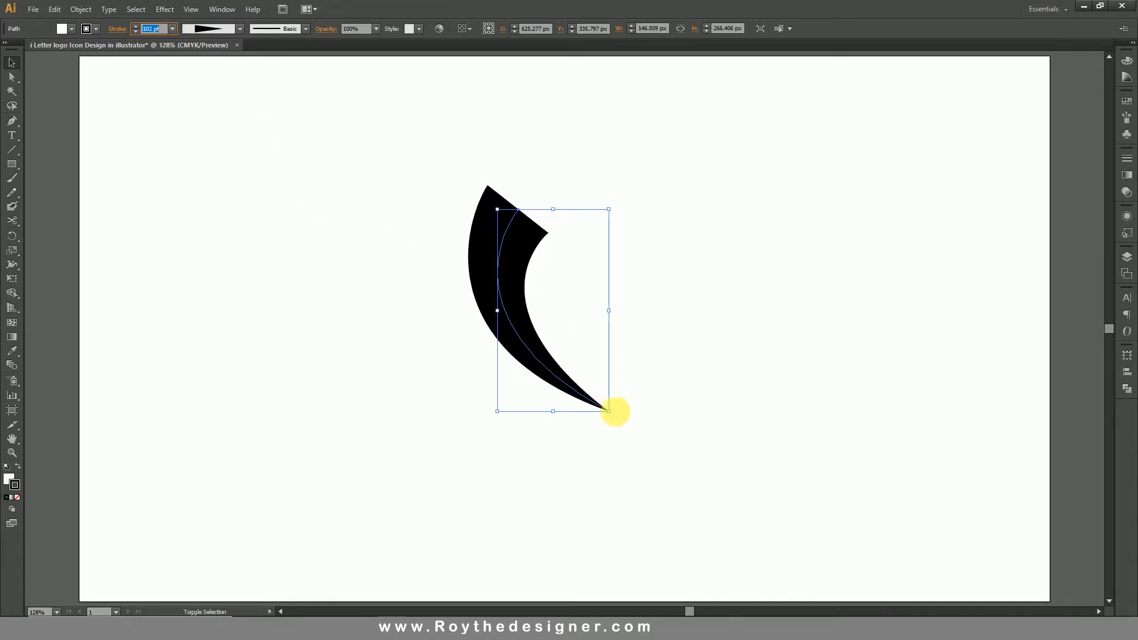
# Enlarge the curve to about 210 px wide by 381 px tall and move it left of the artboard's centre.
pyautogui.moveTo(610, 413); pyautogui.dragTo(657, 498)
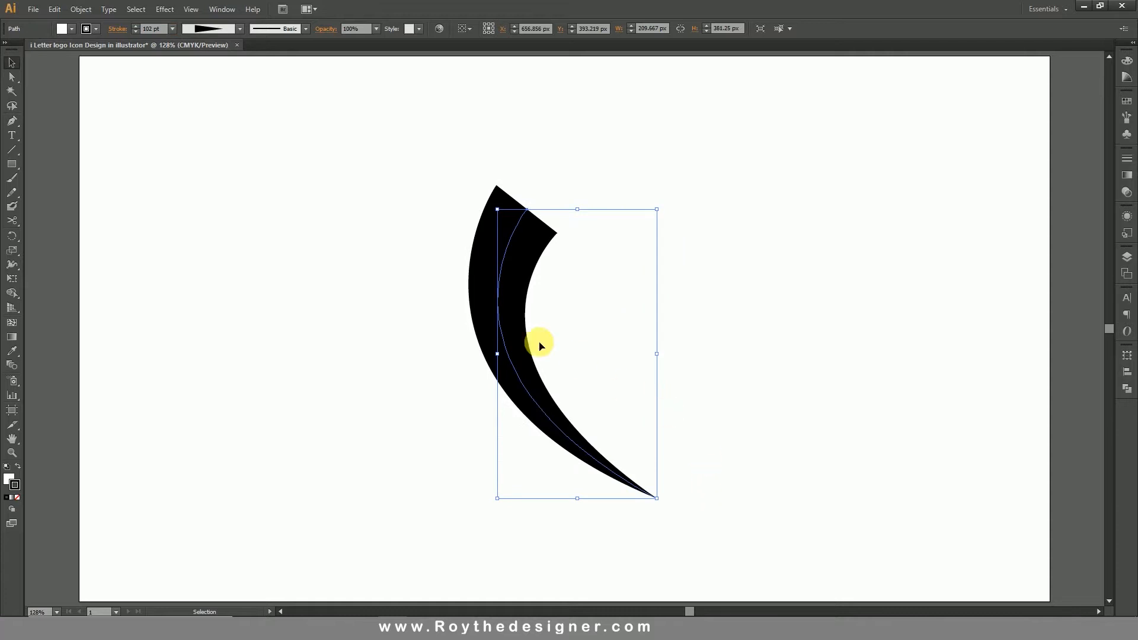
pyautogui.moveTo(483, 334); pyautogui.dragTo(425, 339)
pyautogui.click(600, 341)
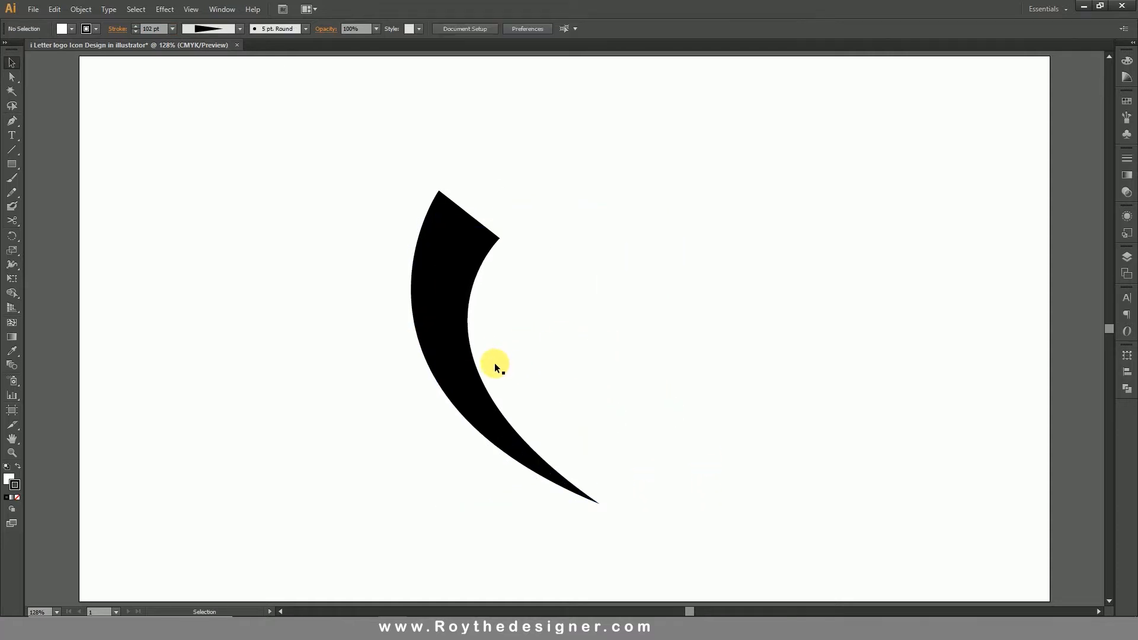
pyautogui.moveTo(449, 384); pyautogui.dragTo(439, 384)
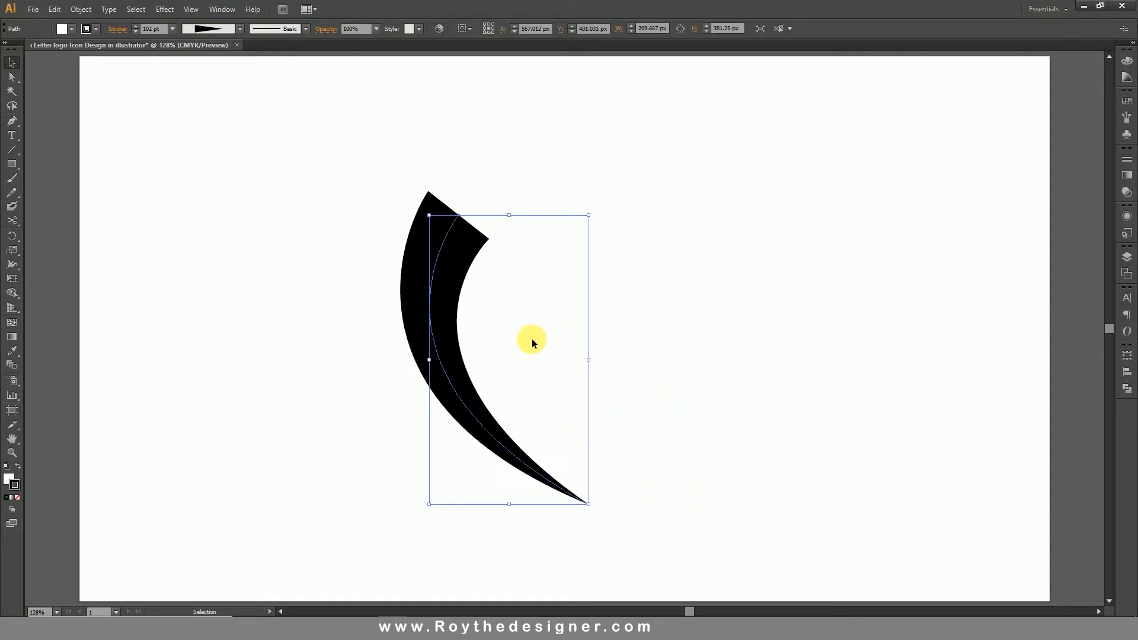
# Increase the enlarged curve's stroke weight to 132 pt.
pyautogui.click(165, 31)
pyautogui.press('Up')
pyautogui.press('Up')
pyautogui.press('Up')
pyautogui.press('Up')
pyautogui.press('Up')
pyautogui.press('Up')
pyautogui.press('Up')
pyautogui.press('Up')
pyautogui.press('Up')
pyautogui.press('Up')
pyautogui.press('Up')
pyautogui.press('Up')
pyautogui.press('Up')
pyautogui.press('Up')
pyautogui.press('Up')
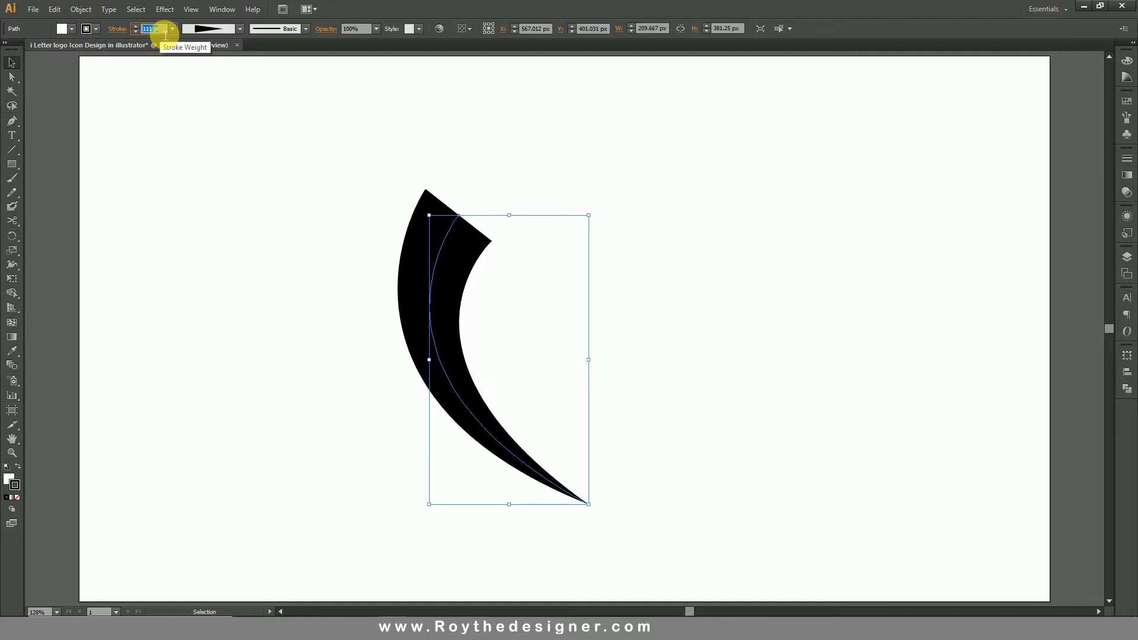
pyautogui.press('Up')
pyautogui.press('Up')
pyautogui.press('Up')
pyautogui.press('Up')
pyautogui.press('Up')
pyautogui.press('Up')
pyautogui.press('Up')
pyautogui.press('Up')
pyautogui.press('Up')
pyautogui.press('Up')
pyautogui.press('Up')
pyautogui.press('Up')
pyautogui.press('Up')
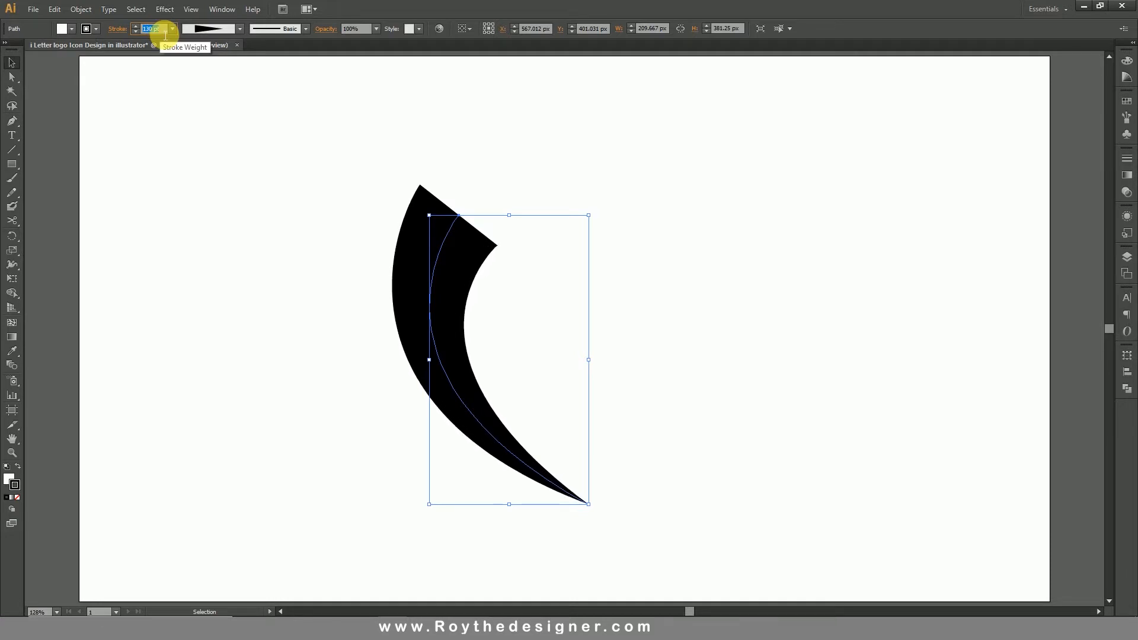
pyautogui.click(552, 182)
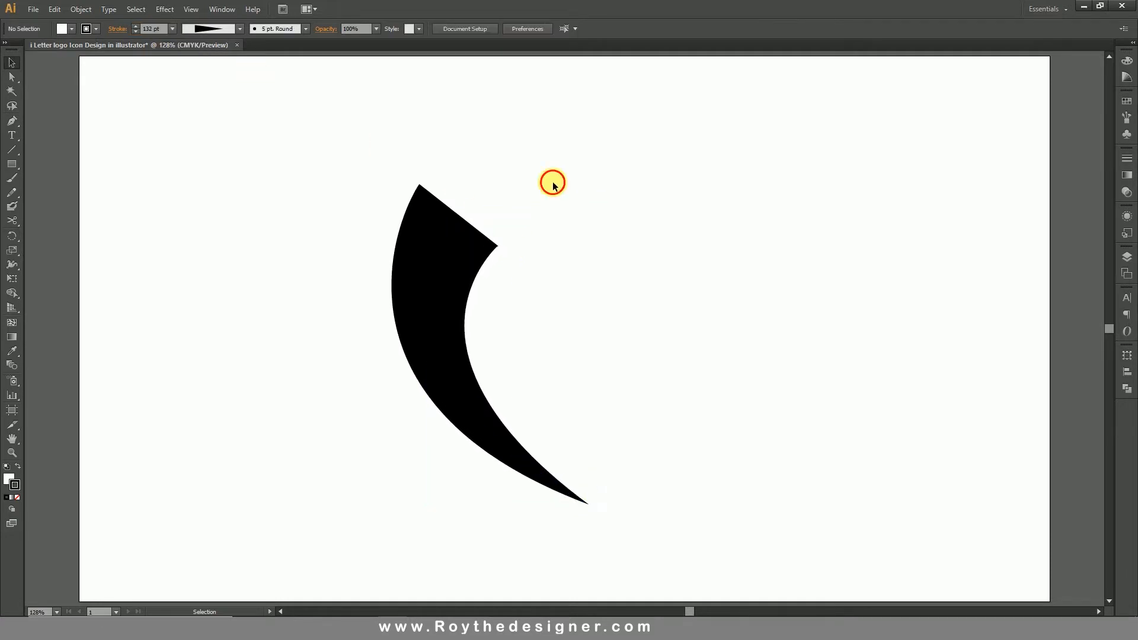
# Set the curve's fill to none, keeping its black stroke.
pyautogui.moveTo(553, 182); pyautogui.dragTo(357, 317)
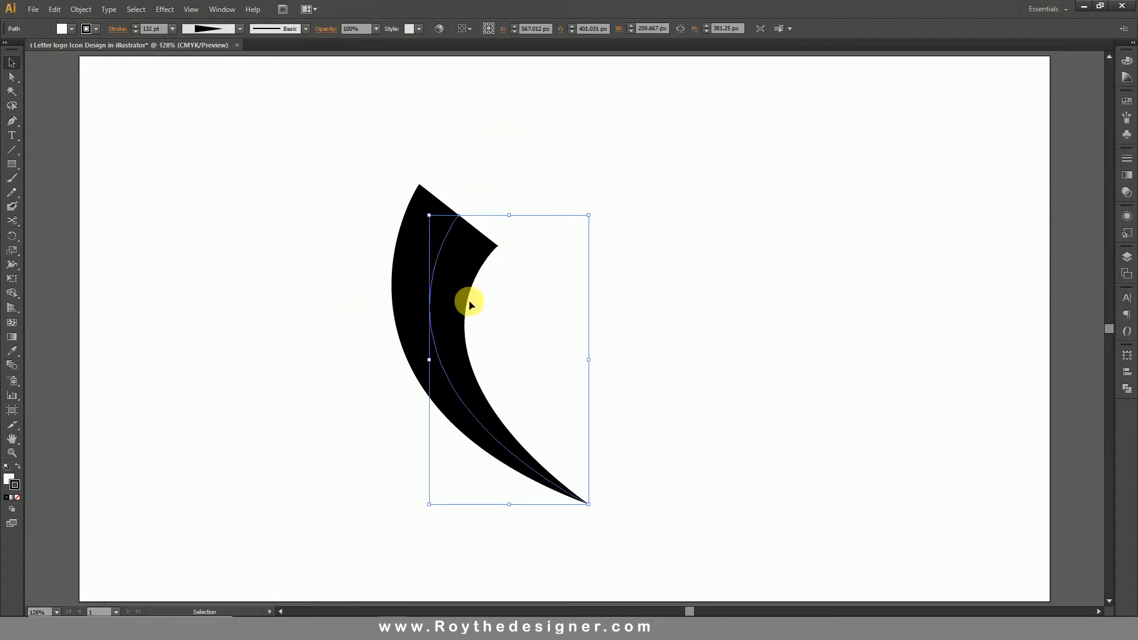
pyautogui.click(541, 323)
pyautogui.click(468, 342)
pyautogui.hotkey('ctrl', 'shift', 'F9')
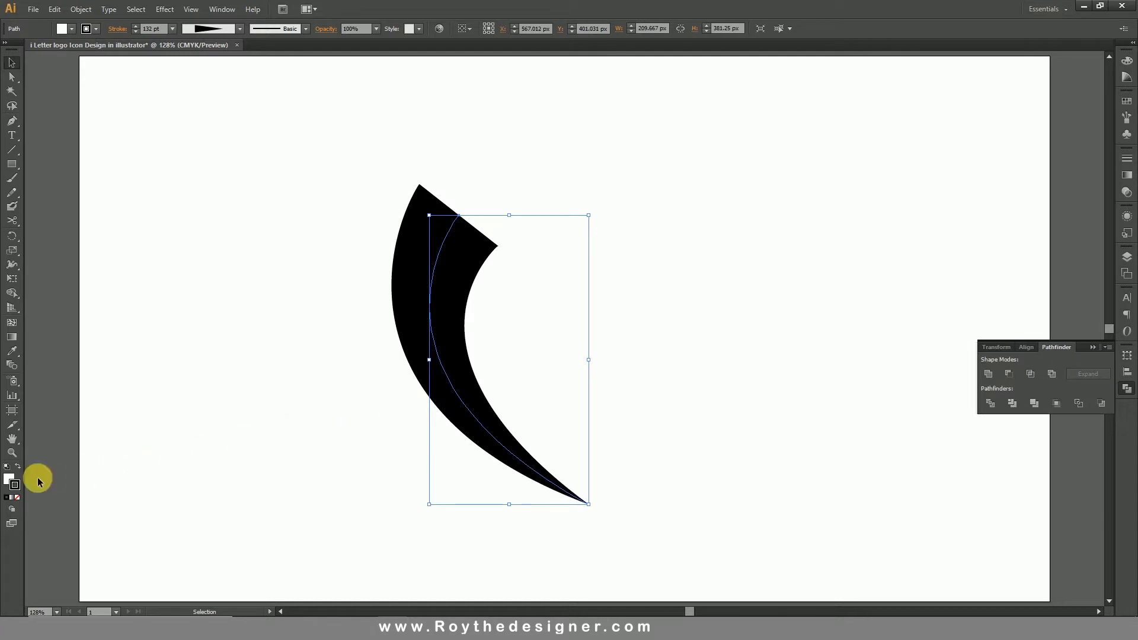
pyautogui.click(9, 476)
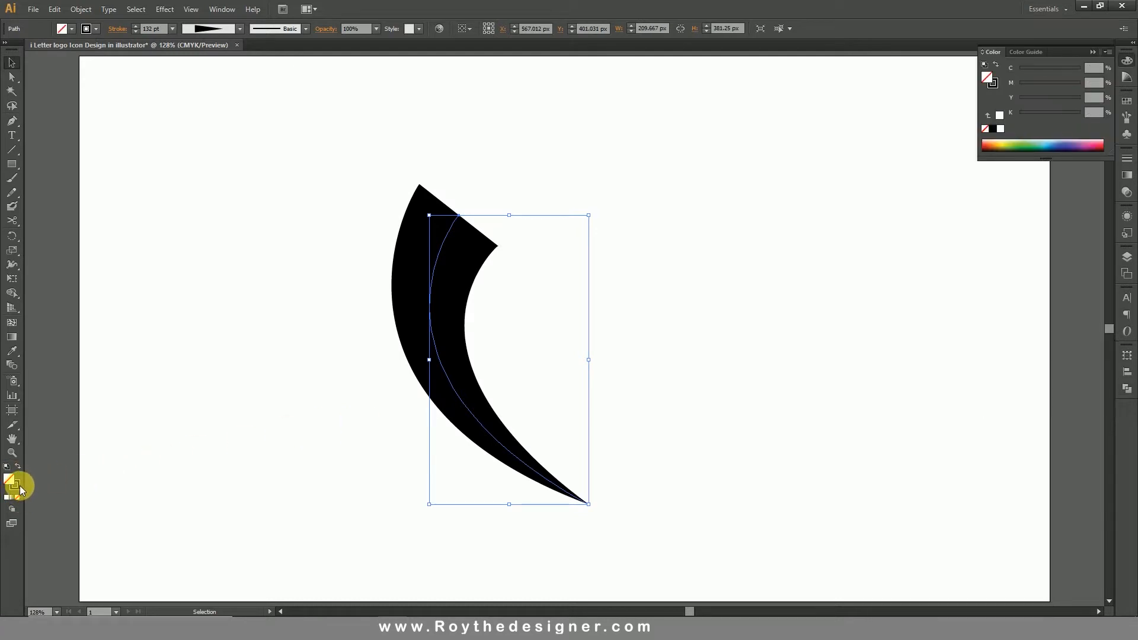
pyautogui.click(17, 487)
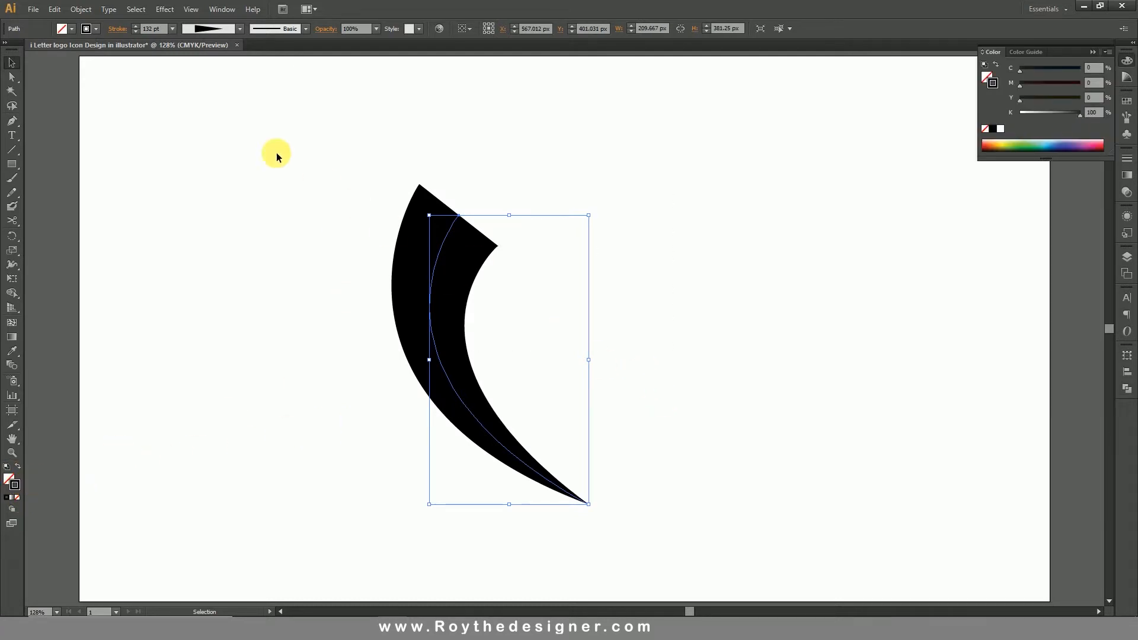
# Expand the appearance of the stroked curve to turn it into a filled outline shape.
pyautogui.click(81, 9)
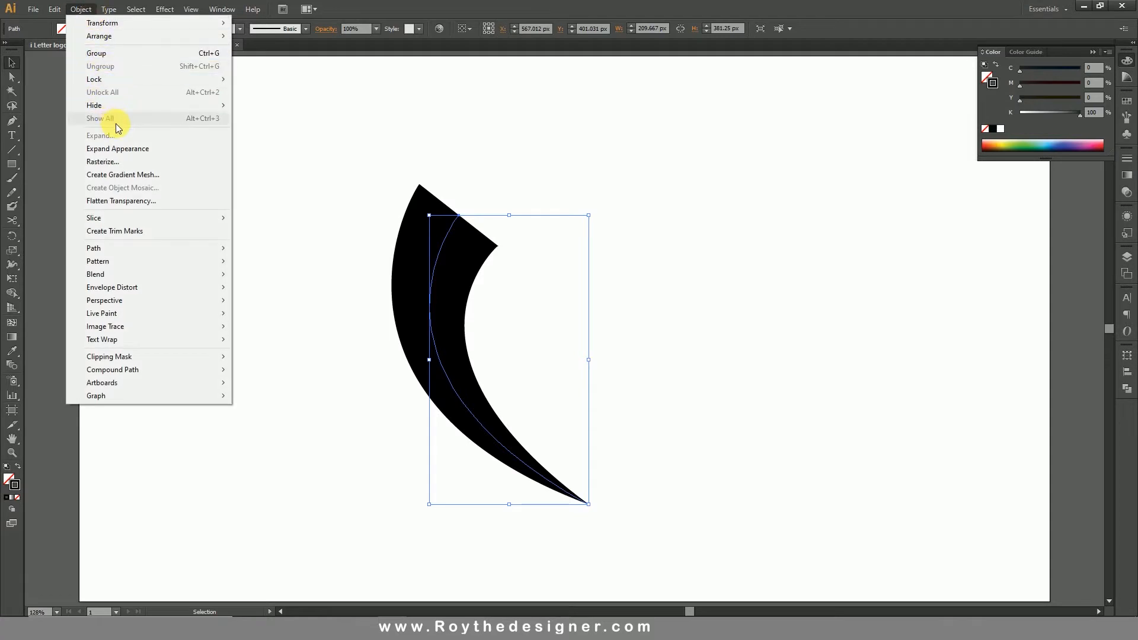
pyautogui.click(113, 148)
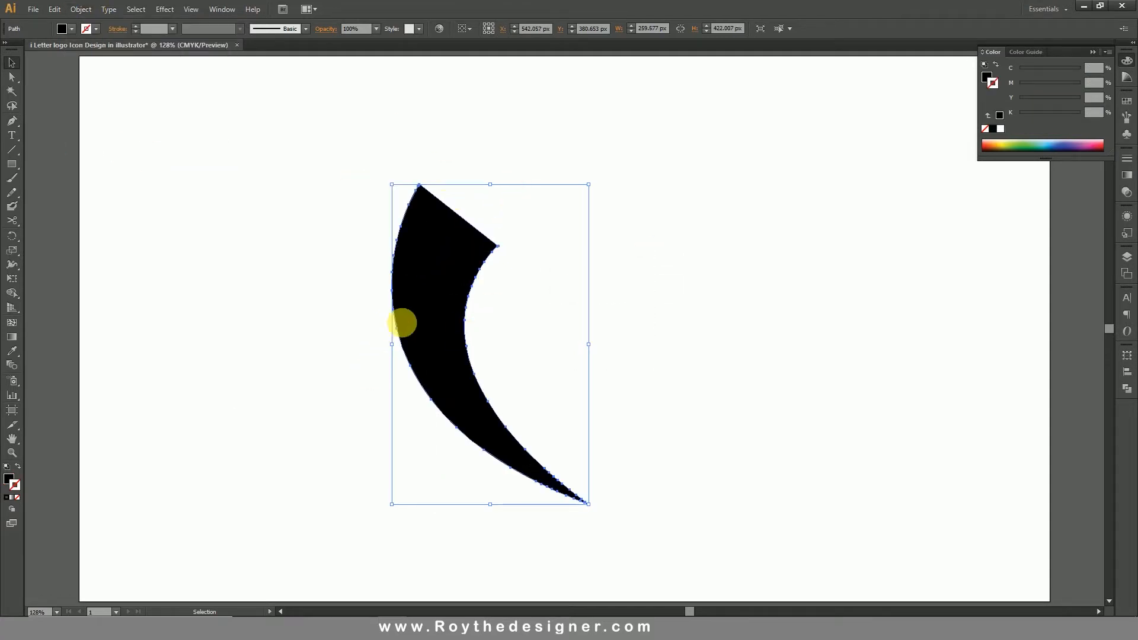
pyautogui.click(254, 249)
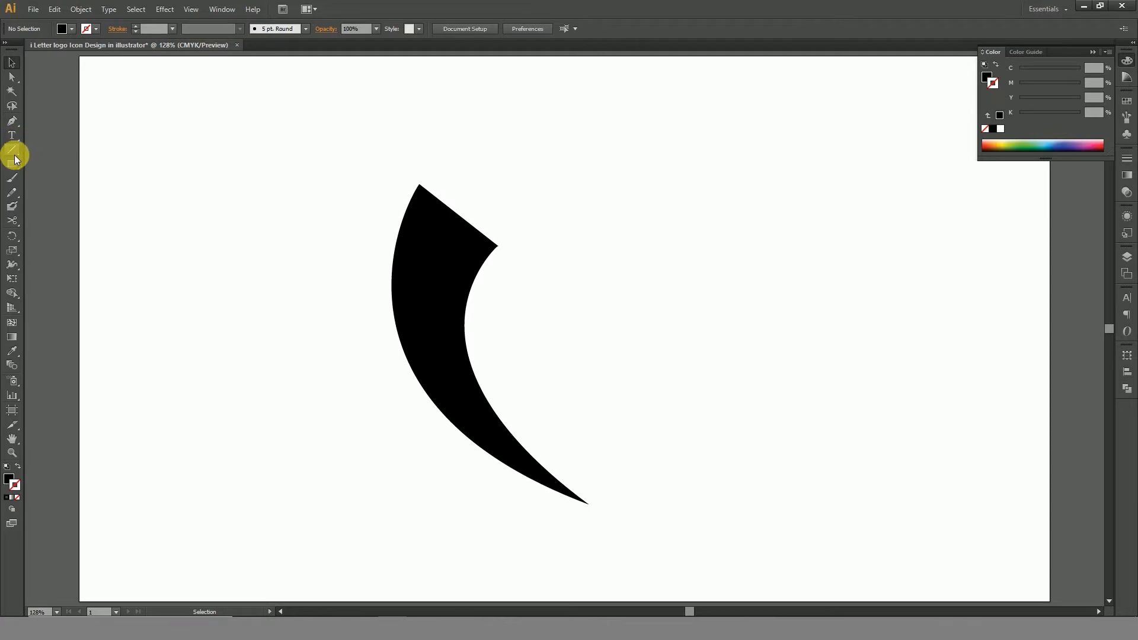
# Draw a black circle about 131 px in diameter centred on the upper edge of the curved stem.
pyautogui.moveTo(13, 164); pyautogui.dragTo(83, 197)
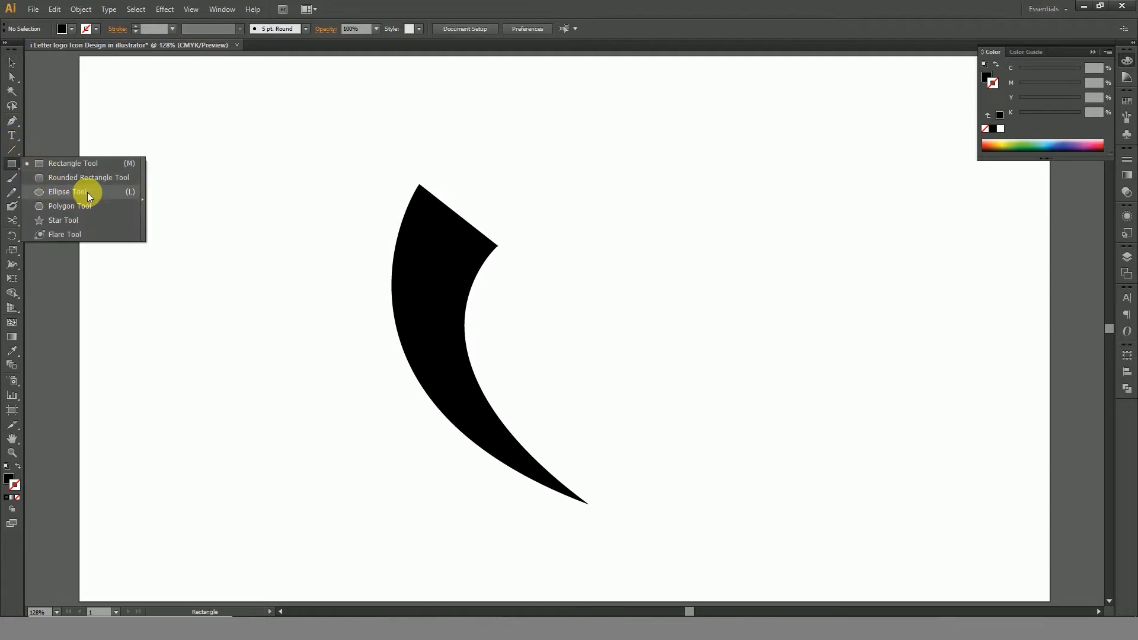
pyautogui.click(88, 195)
pyautogui.hotkey('ctrl', 'space')
pyautogui.moveTo(365, 82); pyautogui.dragTo(676, 308)
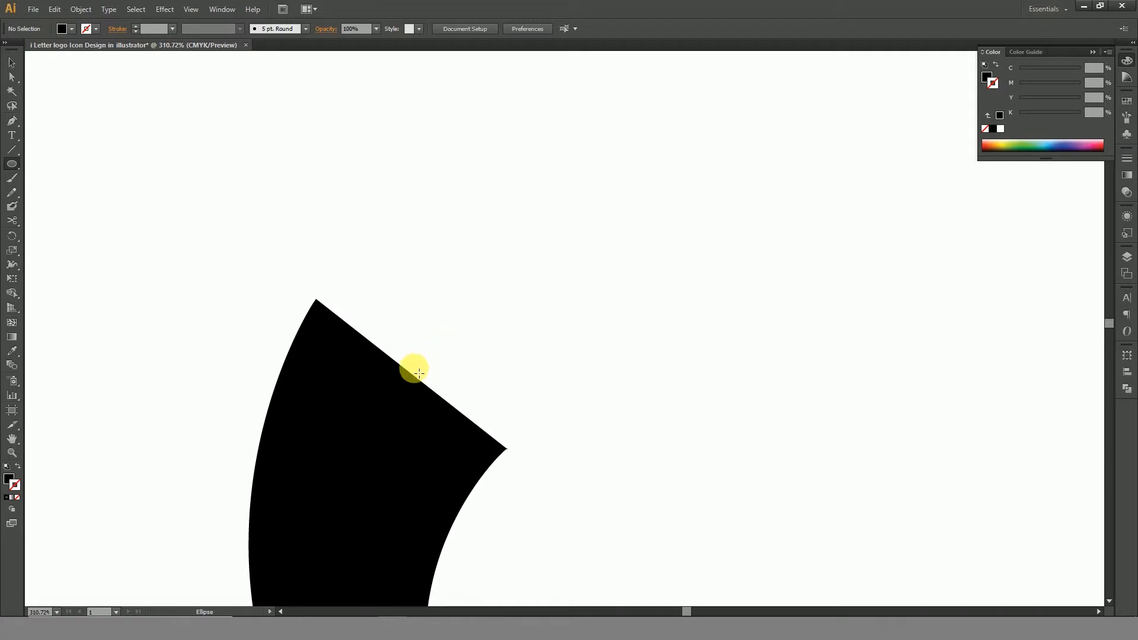
pyautogui.moveTo(409, 372); pyautogui.dragTo(529, 436)
# Move the circle up and to the right, just clear of the stem's slanted top edge, as the dot of the i.
pyautogui.click(11, 62)
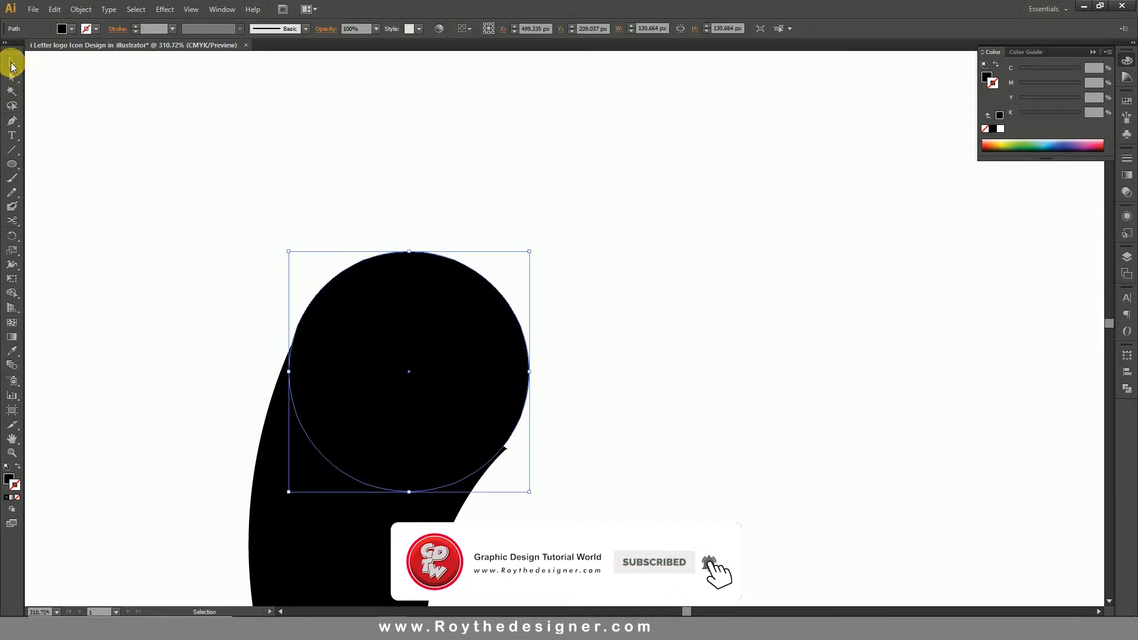
pyautogui.moveTo(492, 383); pyautogui.dragTo(578, 300)
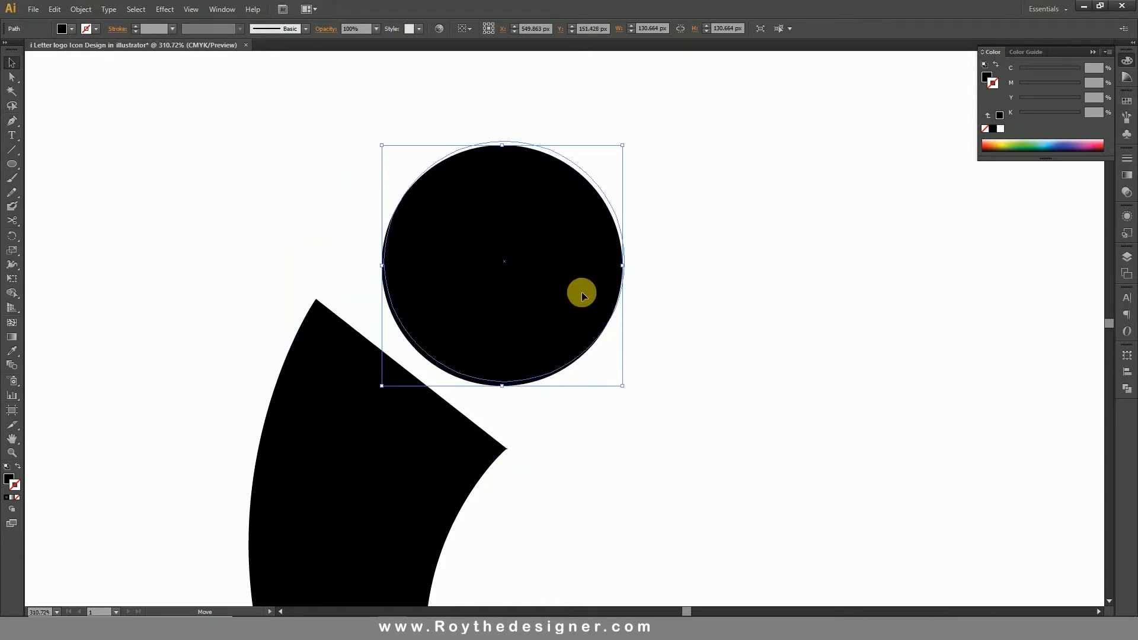
pyautogui.click(713, 382)
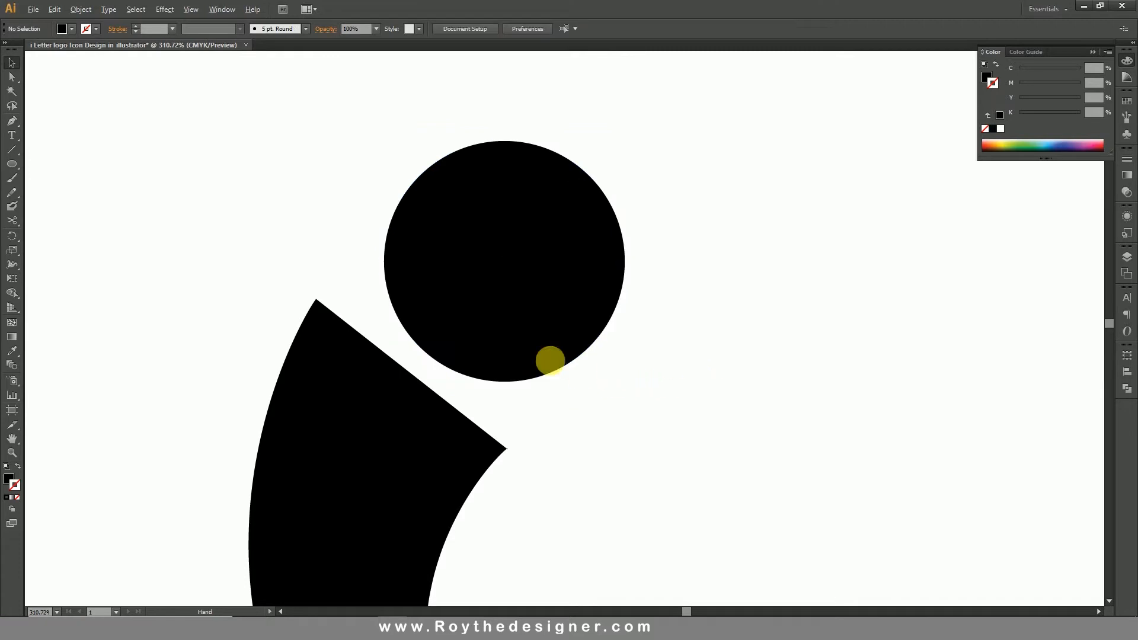
pyautogui.keyDown('ctrl'); pyautogui.keyDown('alt'); pyautogui.click(539, 357); pyautogui.keyUp('alt'); pyautogui.keyUp('ctrl')
pyautogui.keyDown('ctrl'); pyautogui.keyDown('alt'); pyautogui.click(592, 361); pyautogui.keyUp('alt'); pyautogui.keyUp('ctrl')
pyautogui.keyDown('ctrl'); pyautogui.keyDown('alt'); pyautogui.click(591, 361); pyautogui.keyUp('alt'); pyautogui.keyUp('ctrl')
pyautogui.moveTo(598, 342); pyautogui.dragTo(556, 337)
# Copy the curved stem and paste the duplicate in front of it.
pyautogui.click(382, 412)
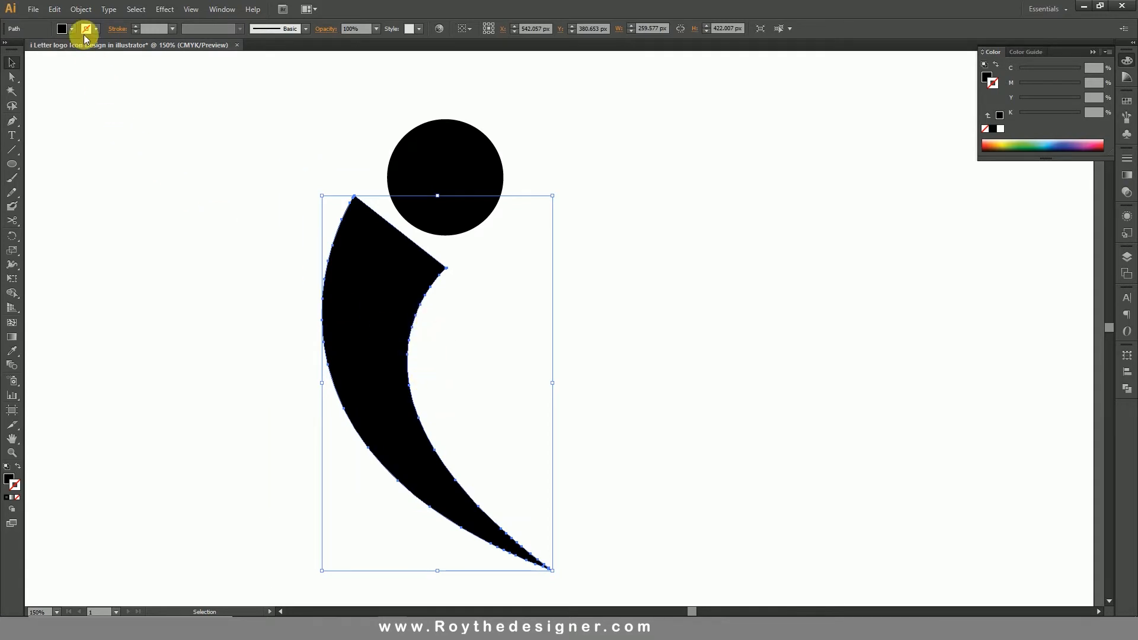
pyautogui.click(79, 9)
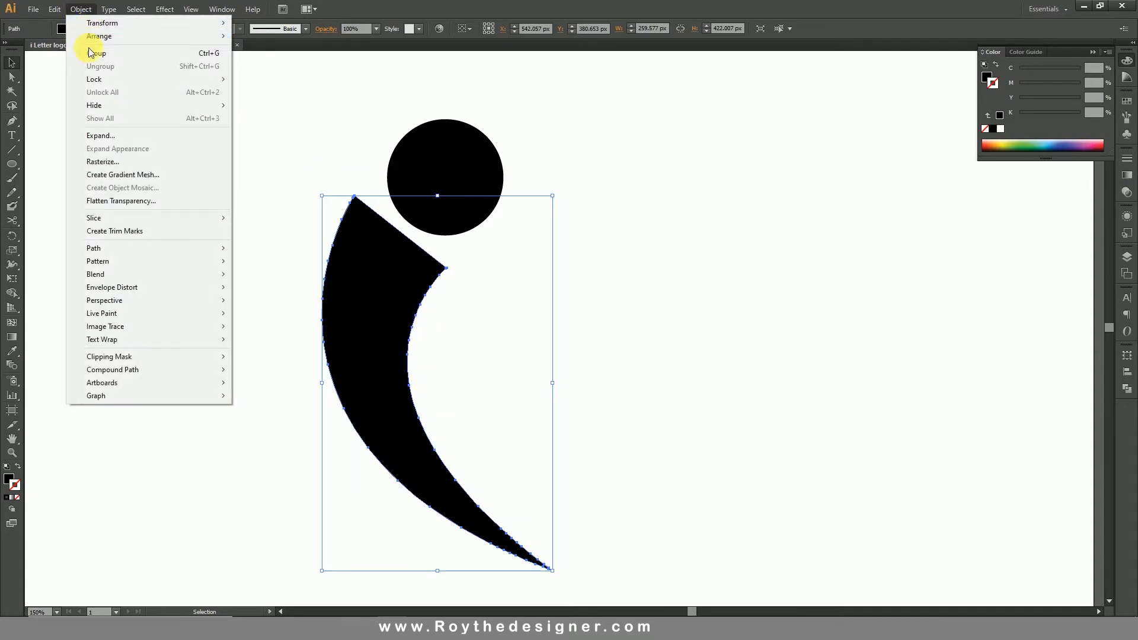
pyautogui.moveTo(55, 10)
pyautogui.click(80, 69)
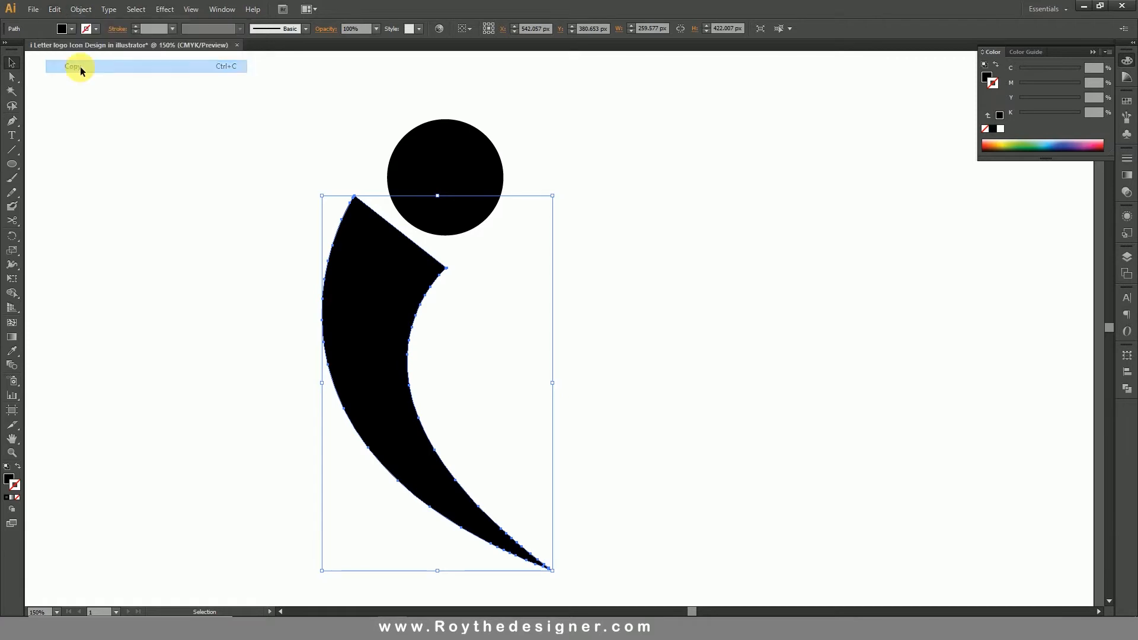
pyautogui.click(55, 10)
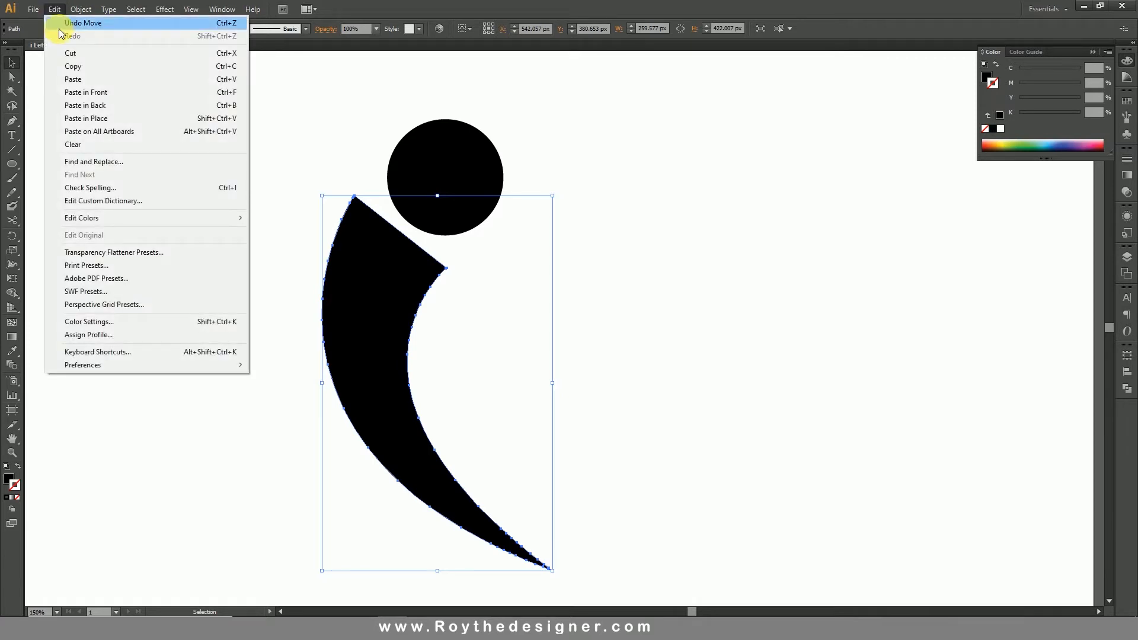
pyautogui.click(86, 93)
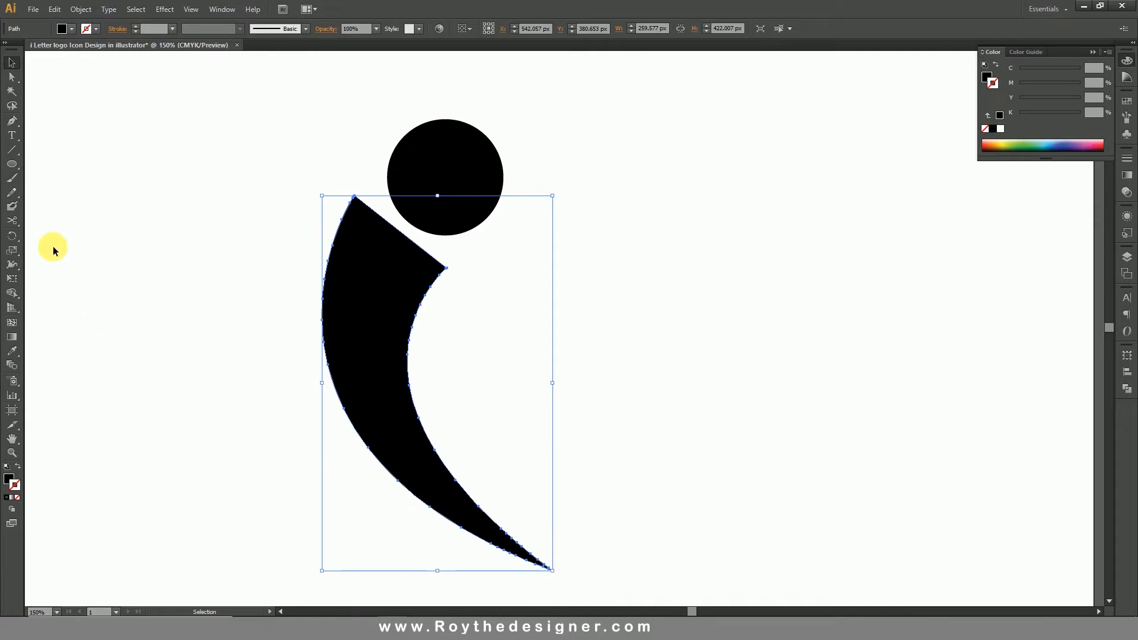
# Rotate the duplicated stem slightly clockwise about its pointed lower tip, so its upper end shifts toward the circle.
pyautogui.click(20, 237)
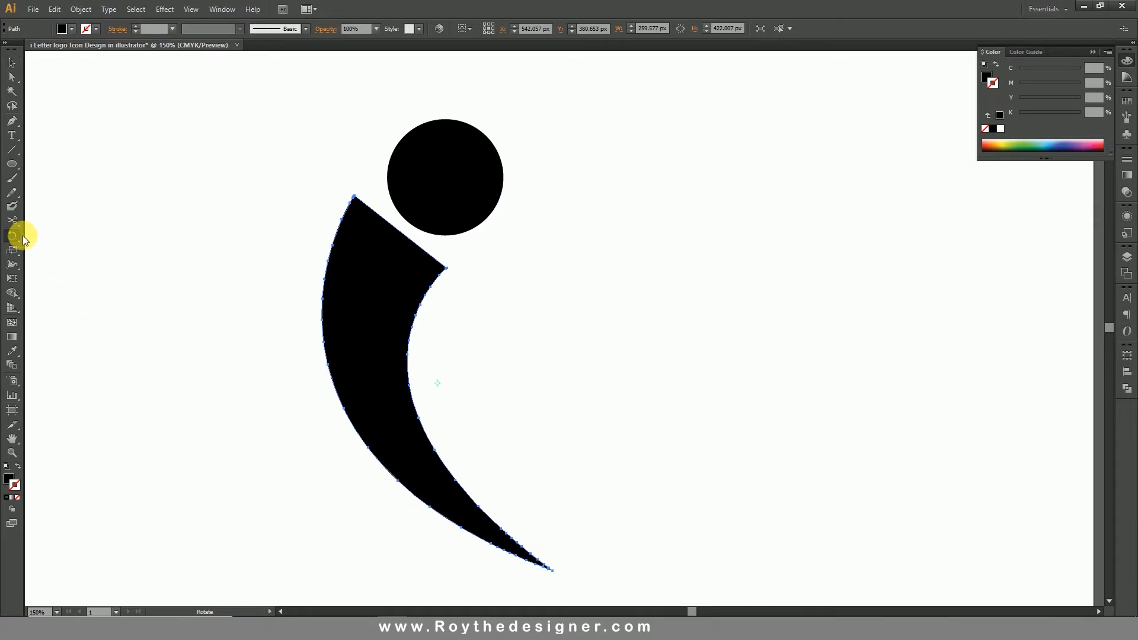
pyautogui.click(21, 237)
pyautogui.click(555, 573)
pyautogui.moveTo(455, 229); pyautogui.dragTo(487, 230)
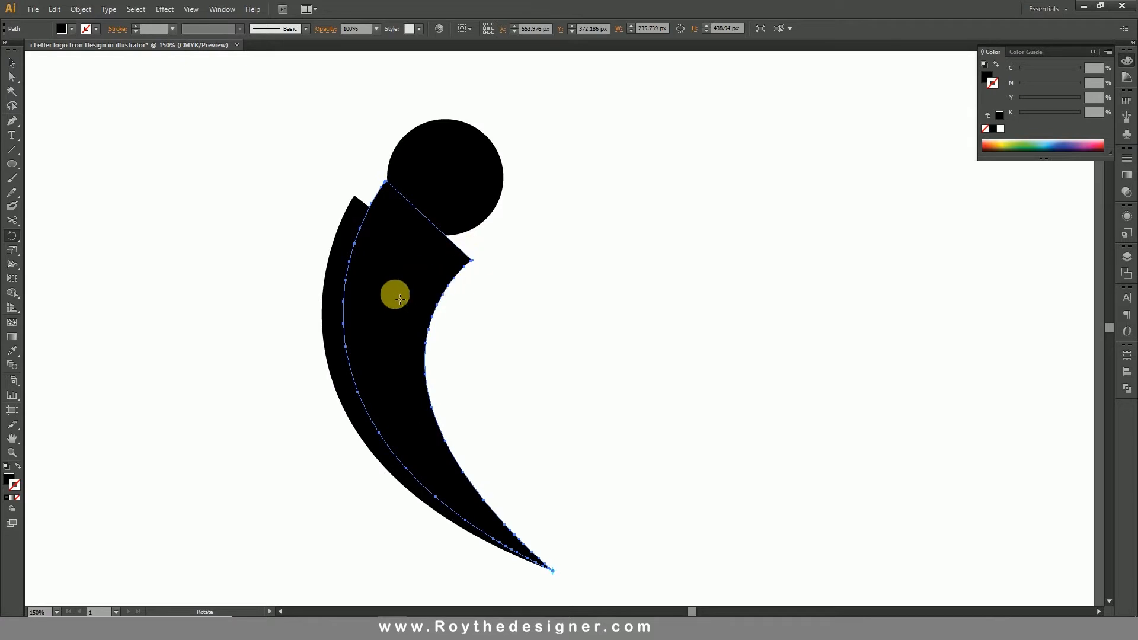
# Duplicate the rotated stem copy in front and rotate the duplicate further clockwise about the pointed lower tip, over the circle.
pyautogui.click(55, 9)
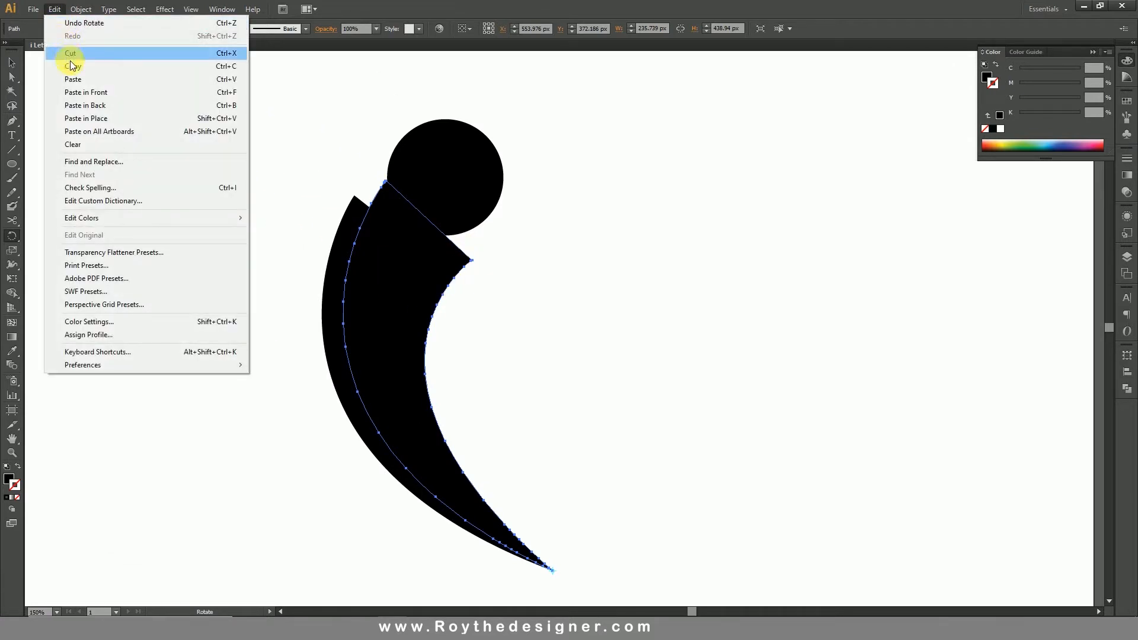
pyautogui.click(74, 69)
pyautogui.click(55, 9)
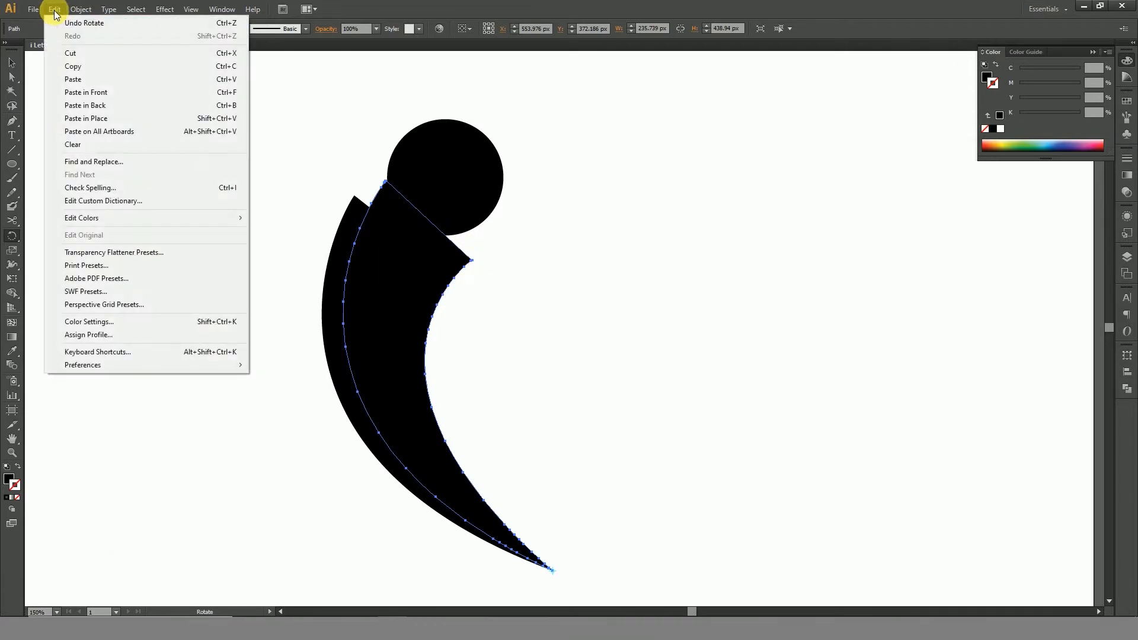
pyautogui.click(97, 92)
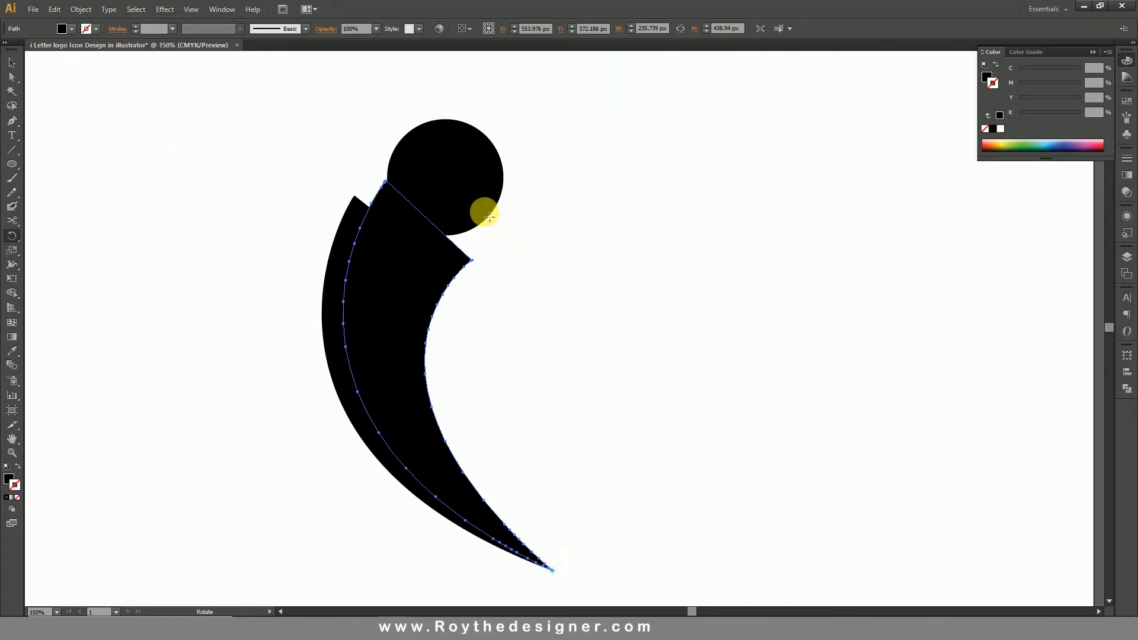
pyautogui.moveTo(483, 208); pyautogui.dragTo(505, 241)
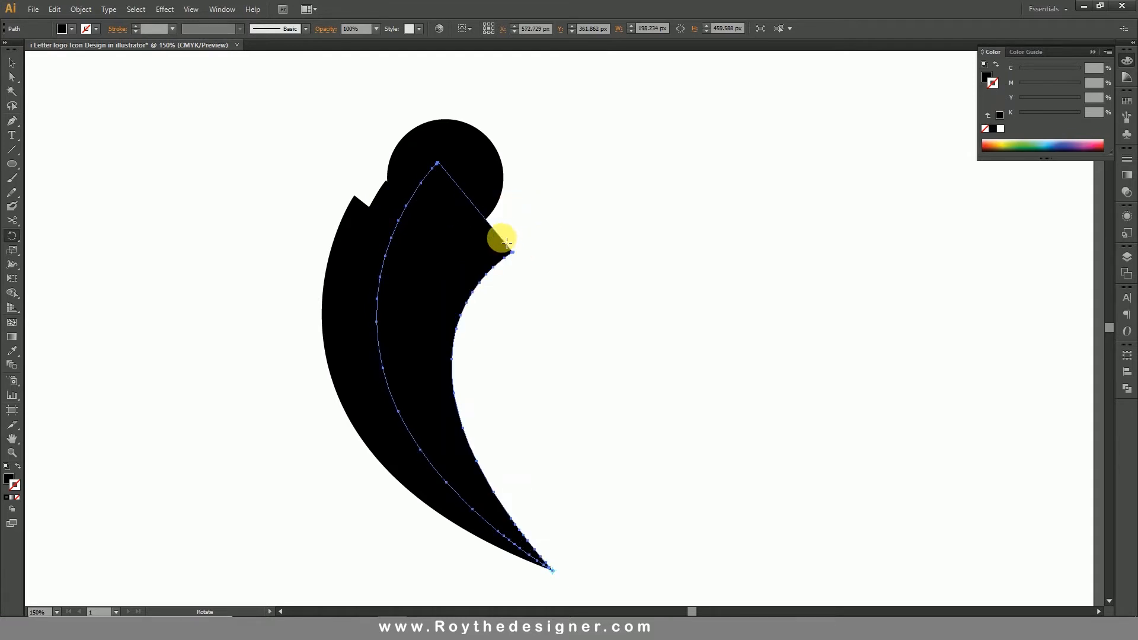
# Paste one more copy of the latest stem in front and rotate it clockwise about the same tip, completing a four-stem fan.
pyautogui.click(54, 10)
pyautogui.click(73, 67)
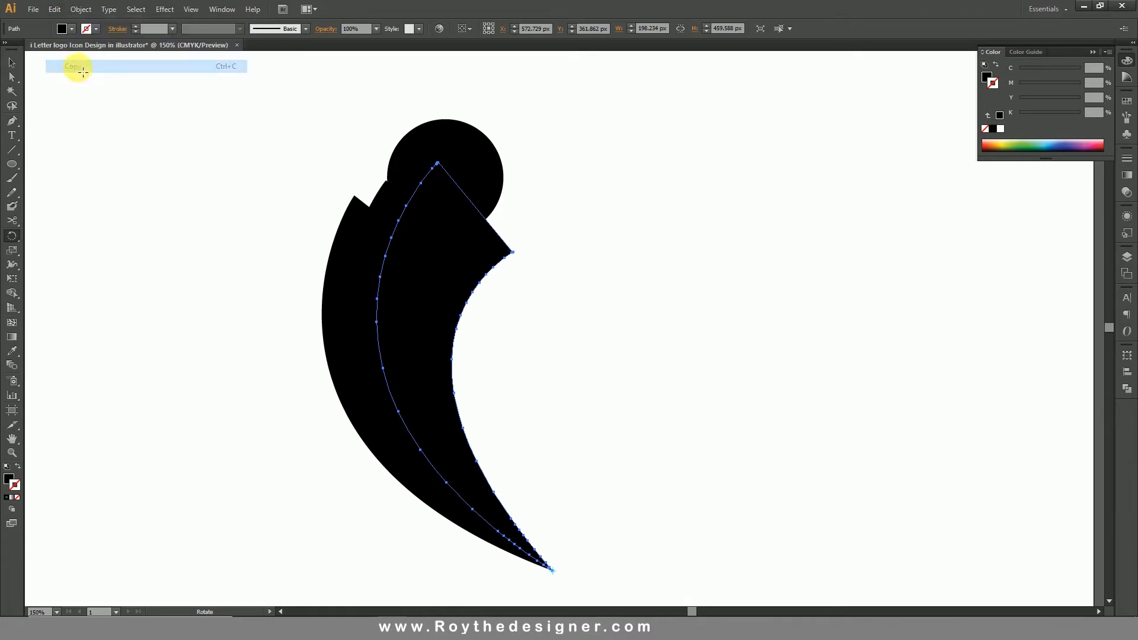
pyautogui.click(57, 10)
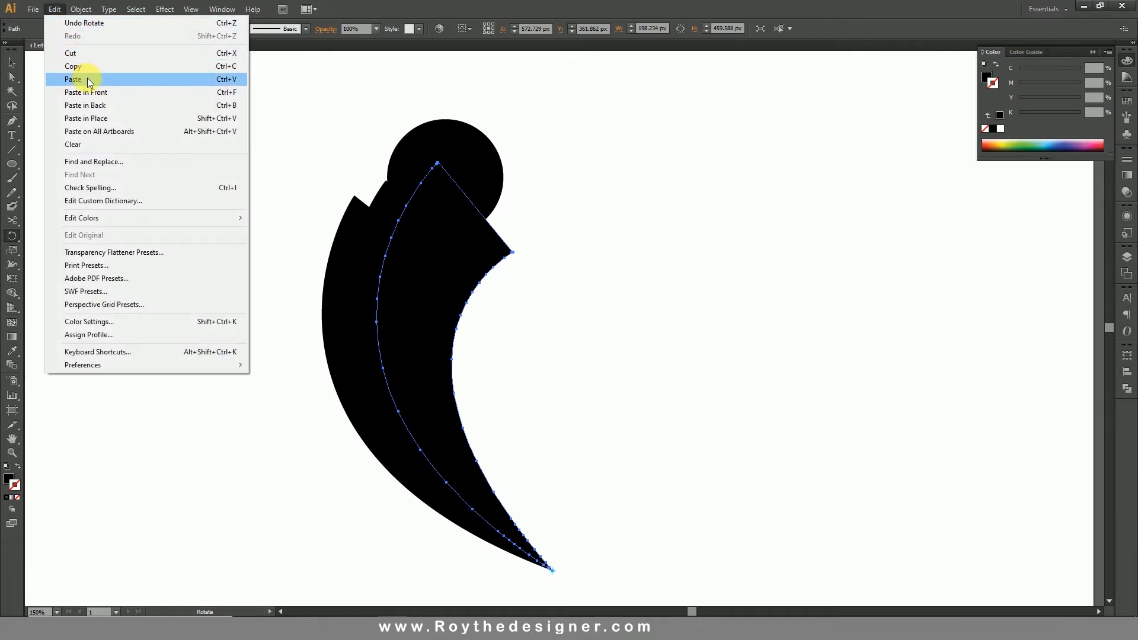
pyautogui.click(106, 91)
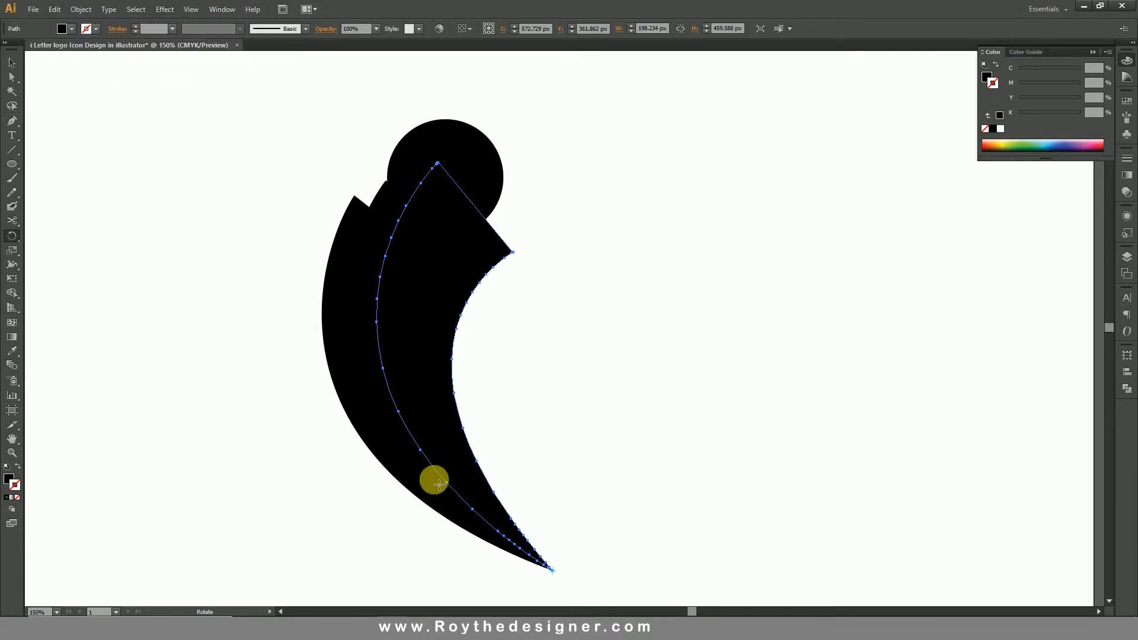
pyautogui.moveTo(516, 211); pyautogui.dragTo(554, 216)
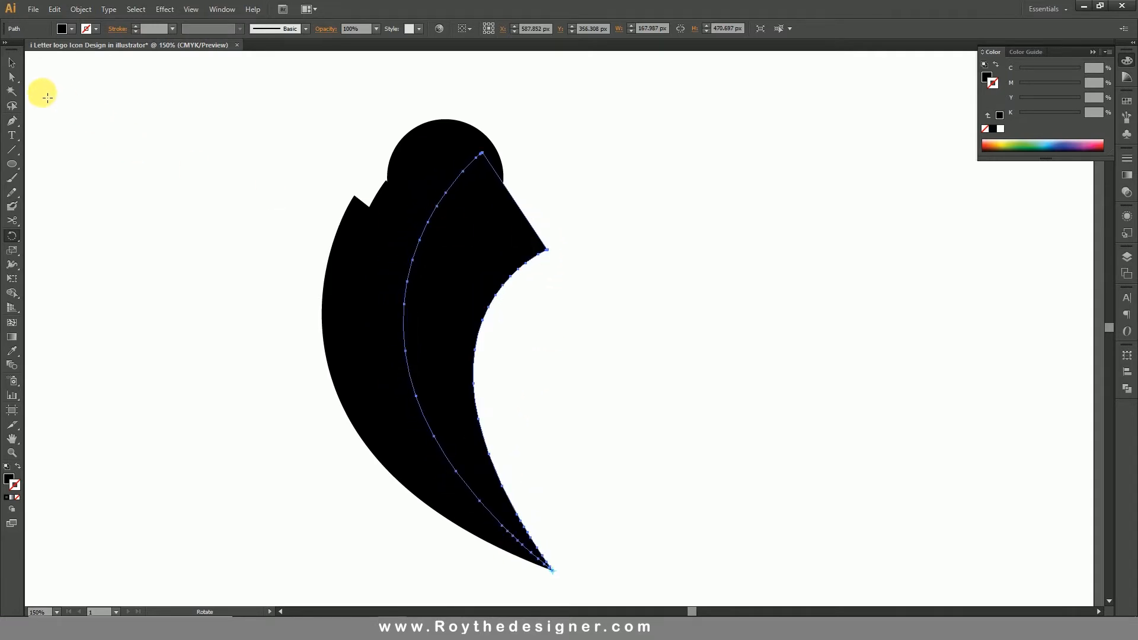
# Hide the dot circle so only the overlapping stem shapes remain on the artboard.
pyautogui.click(11, 62)
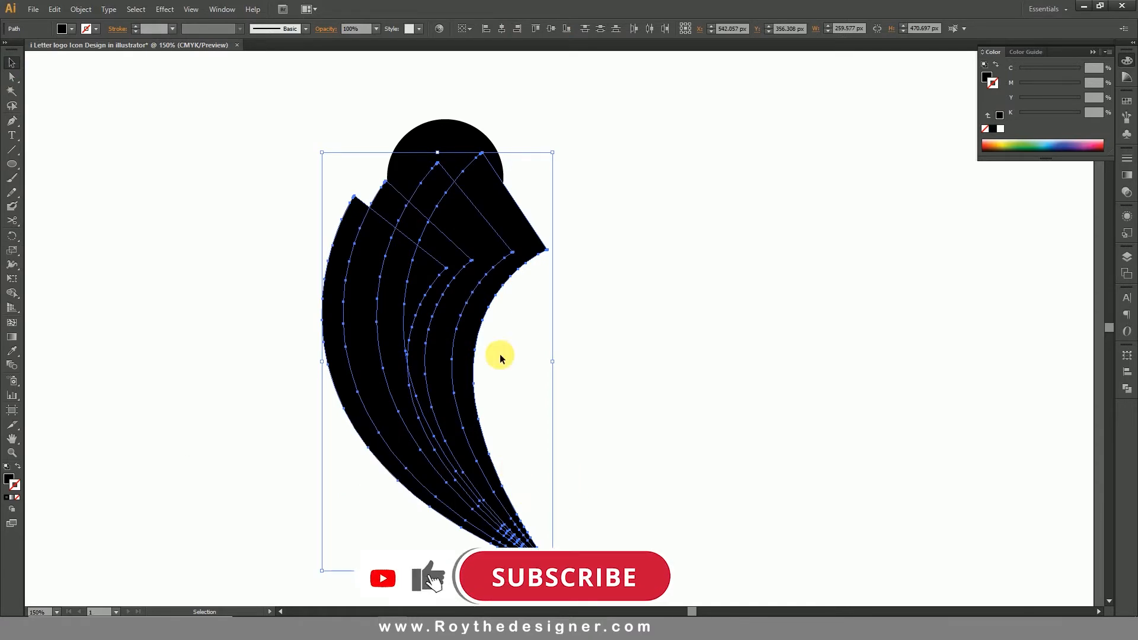
pyautogui.click(464, 137)
pyautogui.click(80, 9)
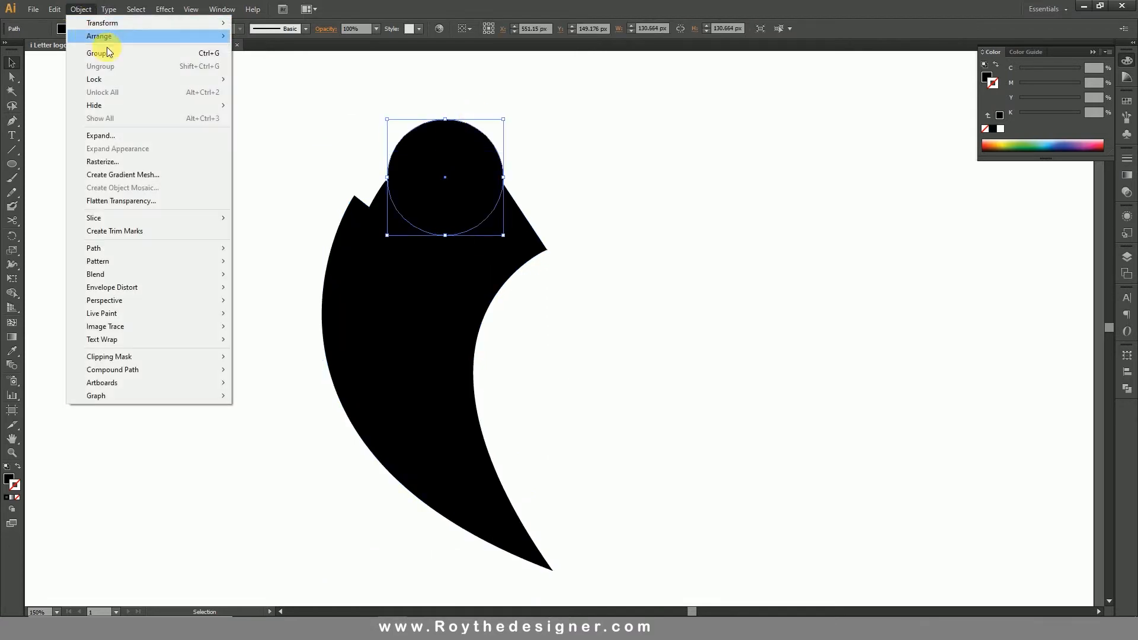
pyautogui.moveTo(138, 107)
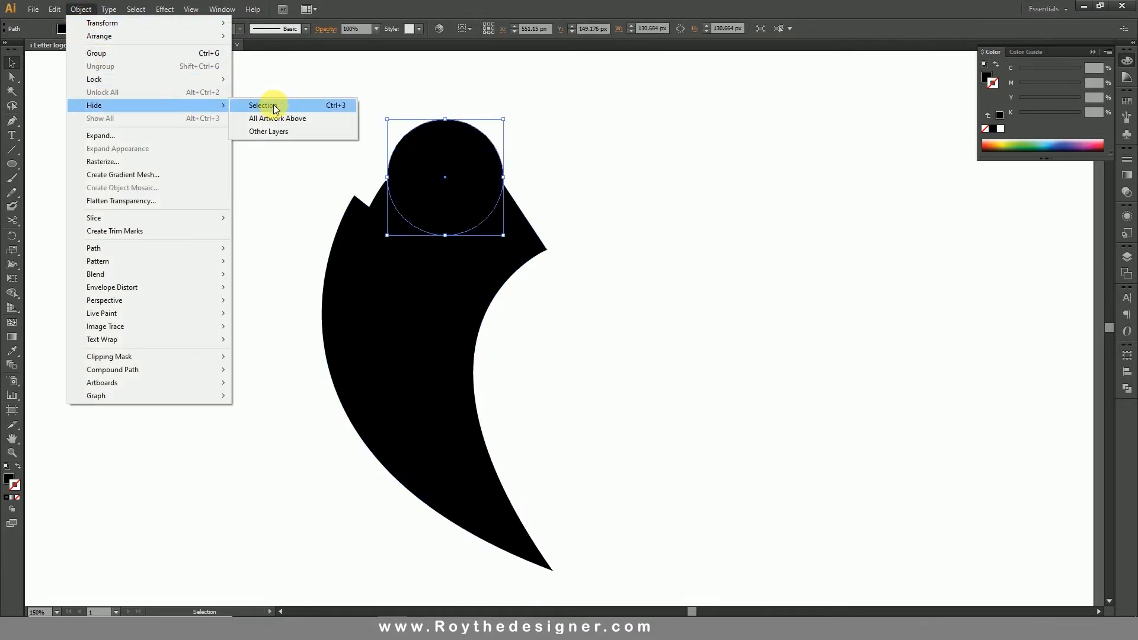
pyautogui.click(283, 101)
# Remove all regions of the fanned copies lying outside the original stem with the Shape Builder tool, including the sliver along the inner curve.
pyautogui.moveTo(671, 246); pyautogui.dragTo(245, 394)
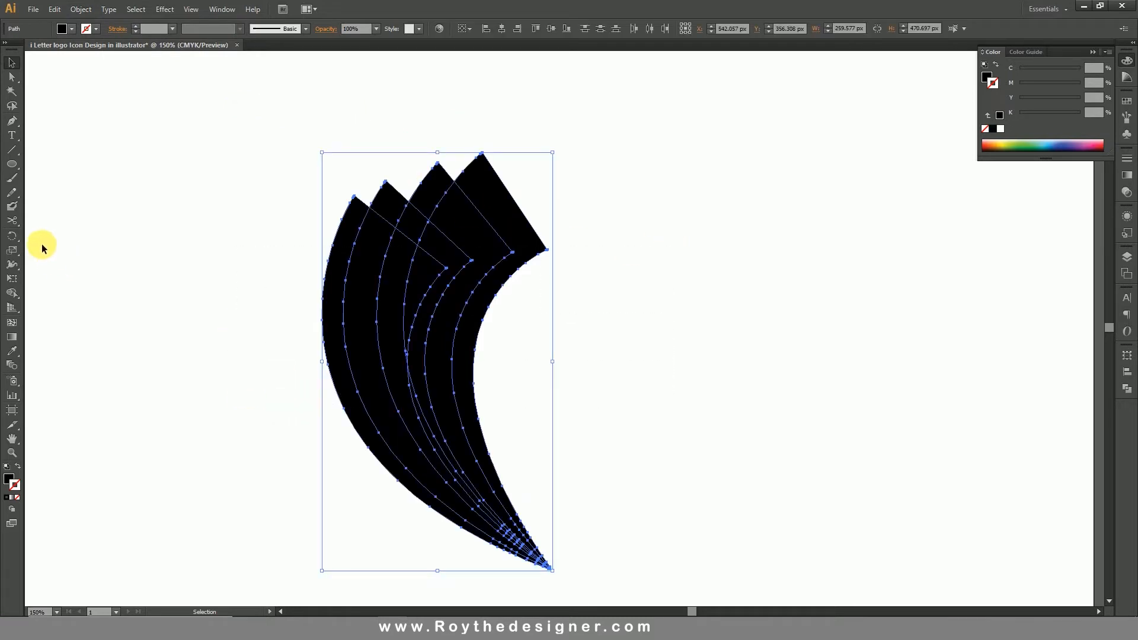
pyautogui.click(11, 292)
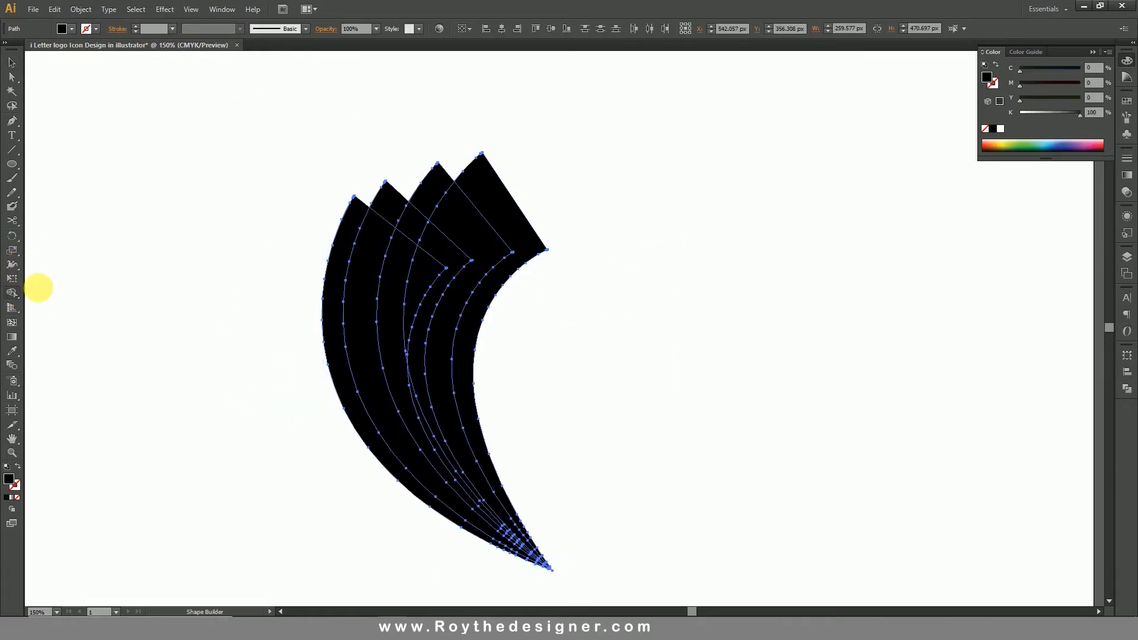
pyautogui.moveTo(519, 190); pyautogui.dragTo(396, 218)
pyautogui.keyDown('alt'); pyautogui.click(448, 238); pyautogui.keyUp('alt')
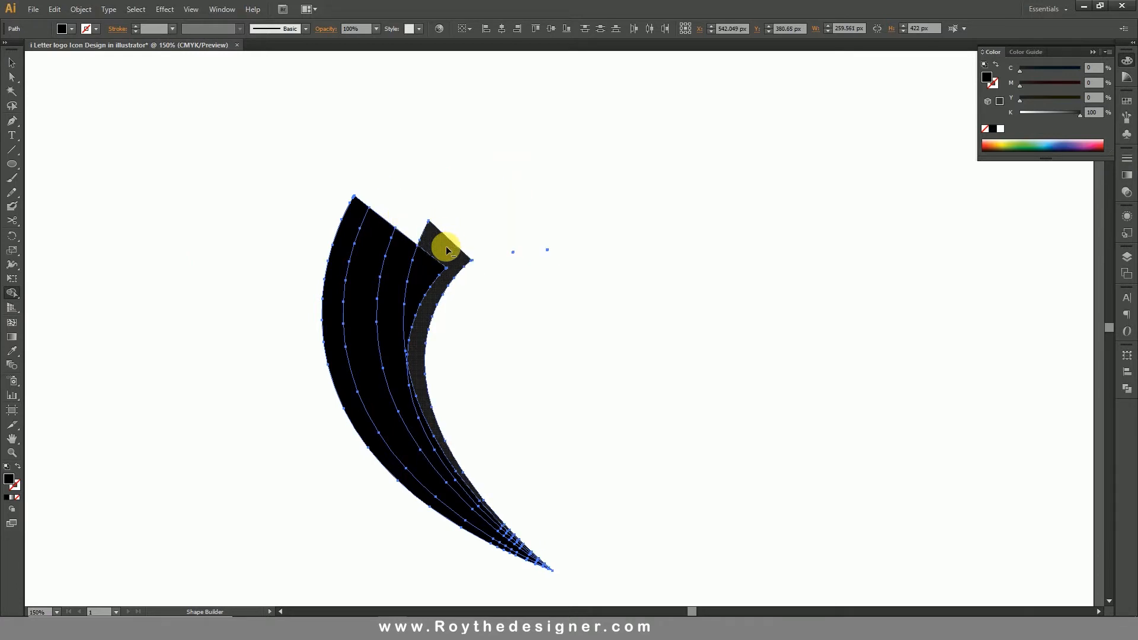
pyautogui.keyDown('alt'); pyautogui.click(446, 246); pyautogui.keyUp('alt')
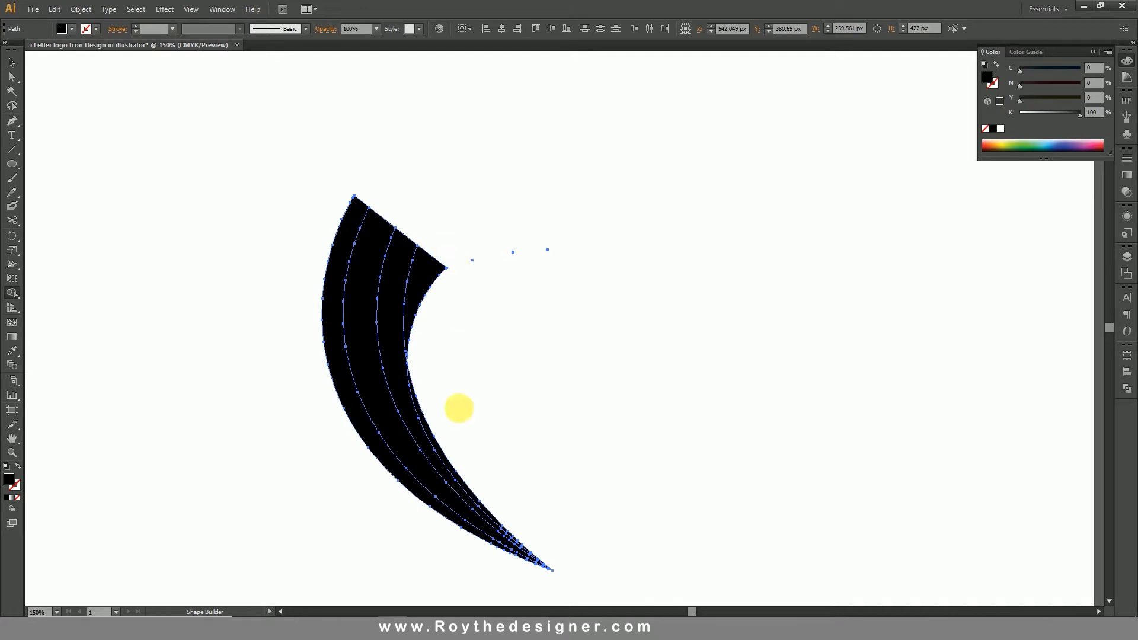
pyautogui.keyDown('alt'); pyautogui.click(442, 450); pyautogui.keyUp('alt')
pyautogui.press('alt')
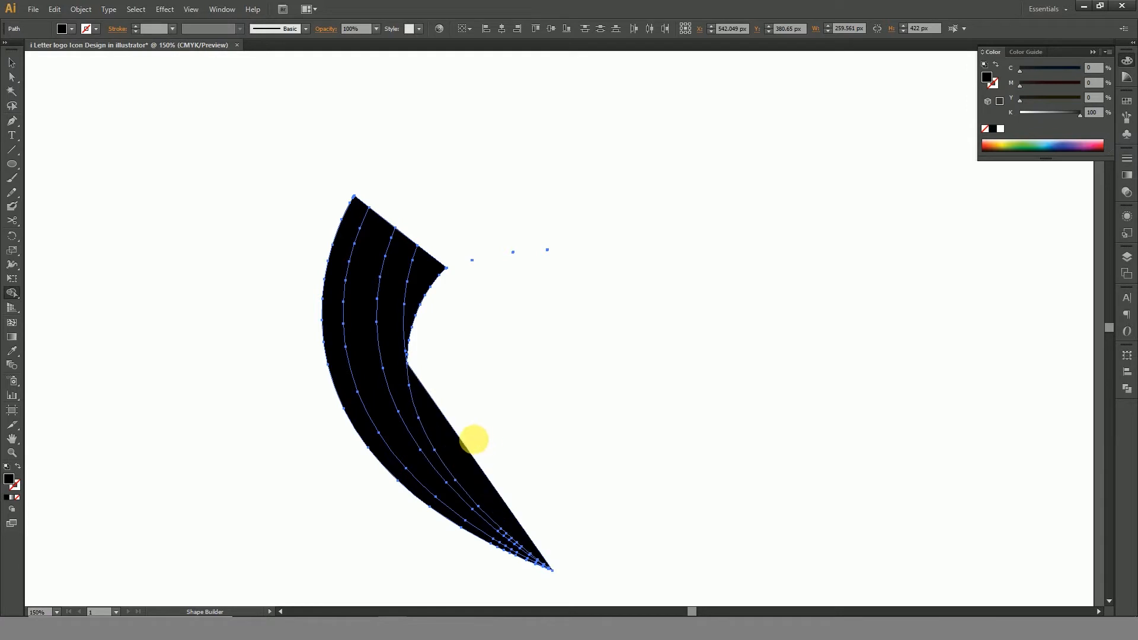
pyautogui.click(445, 453)
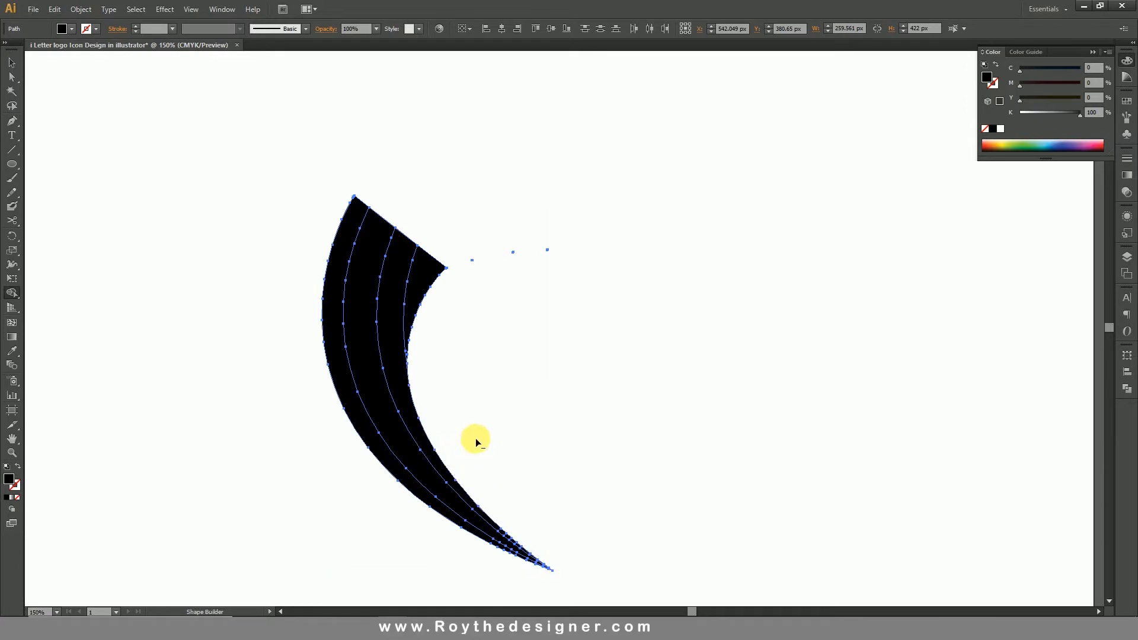
# Delete the stray anchor points left beside the stem's upper end.
pyautogui.click(12, 64)
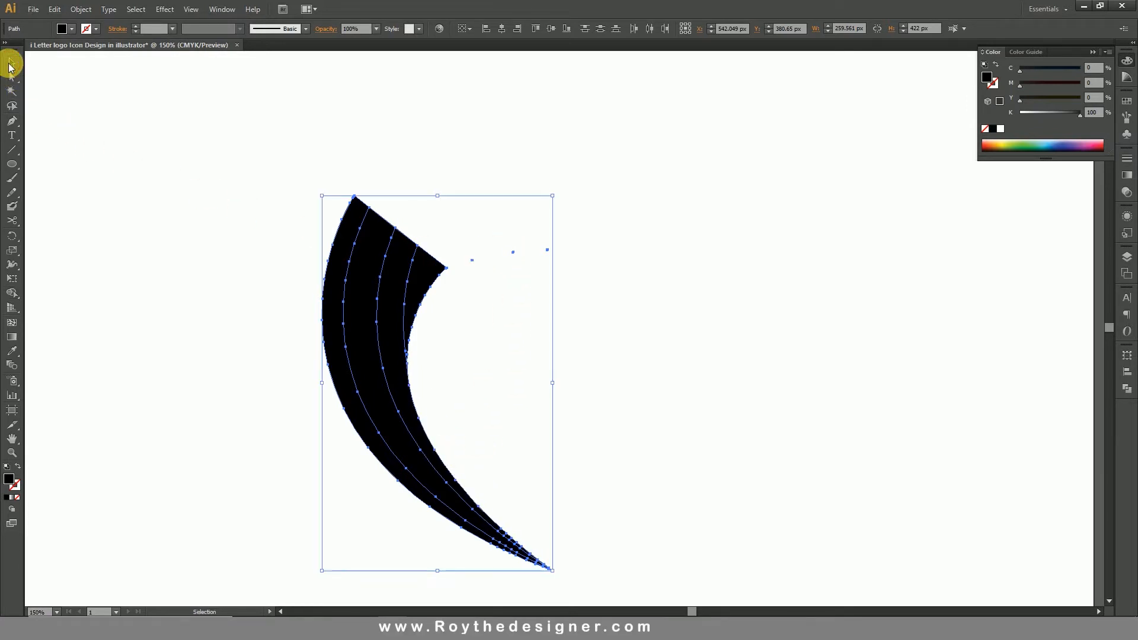
pyautogui.click(13, 77)
pyautogui.click(545, 145)
pyautogui.moveTo(650, 191); pyautogui.dragTo(468, 305)
pyautogui.press('Delete')
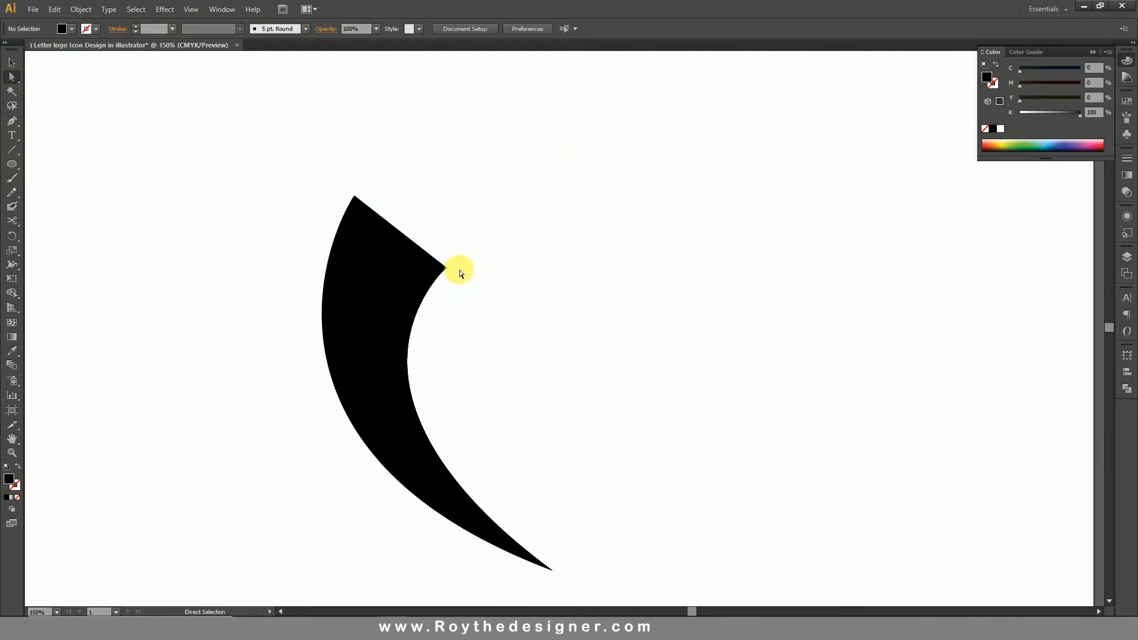
# Hide the stem's strips, including the small wedge at its upper inner edge, to check for leftover pieces.
pyautogui.click(11, 63)
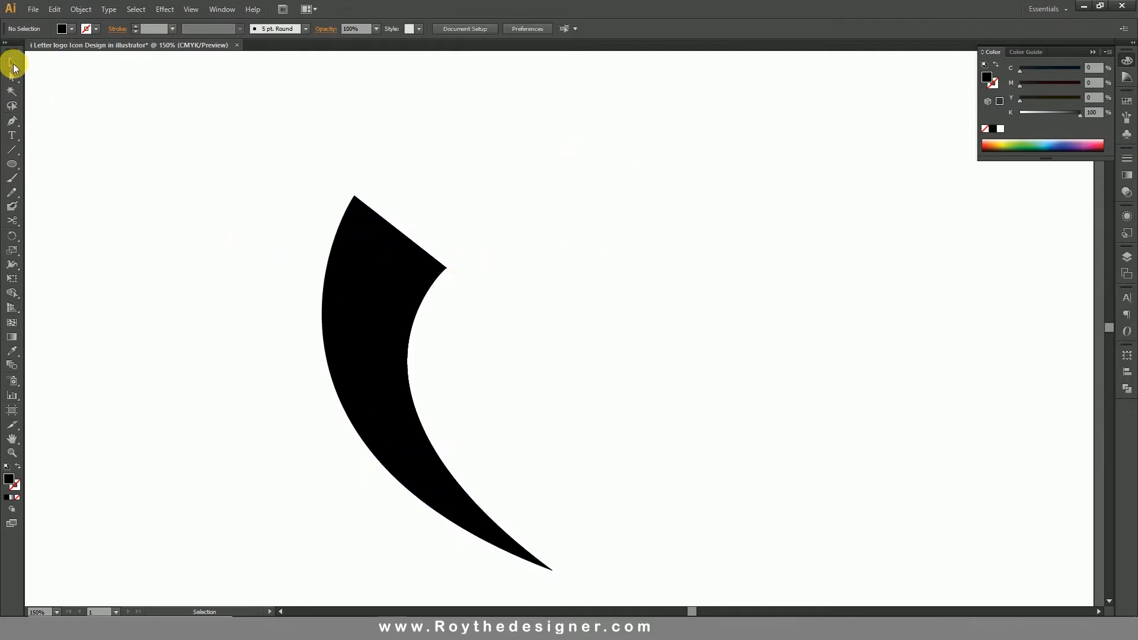
pyautogui.click(409, 445)
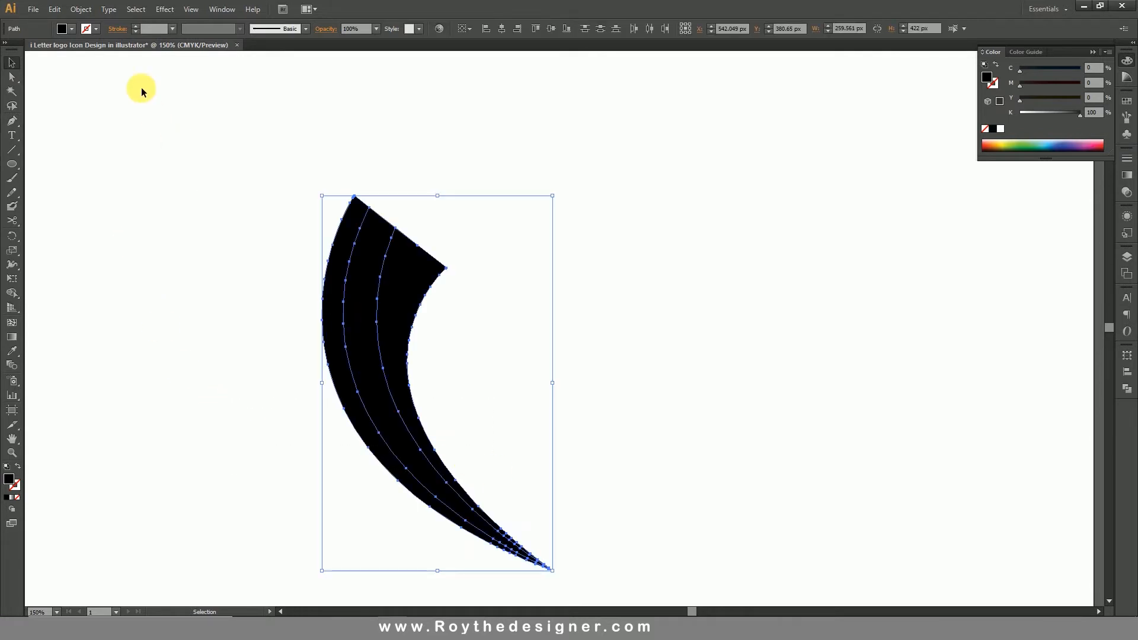
pyautogui.click(81, 12)
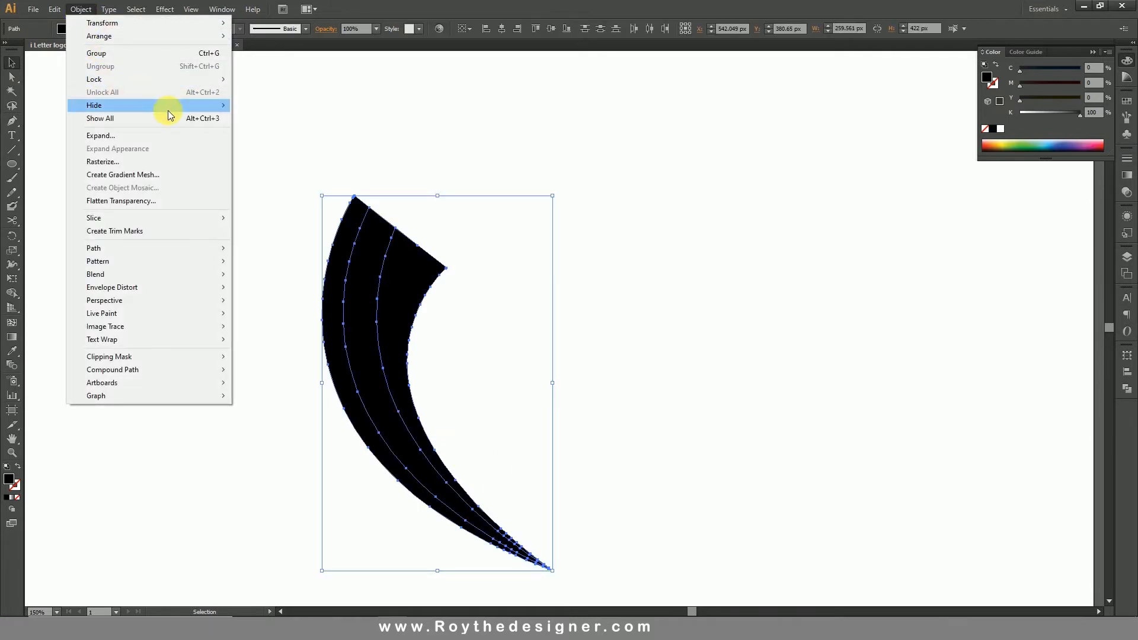
pyautogui.moveTo(212, 112)
pyautogui.click(290, 106)
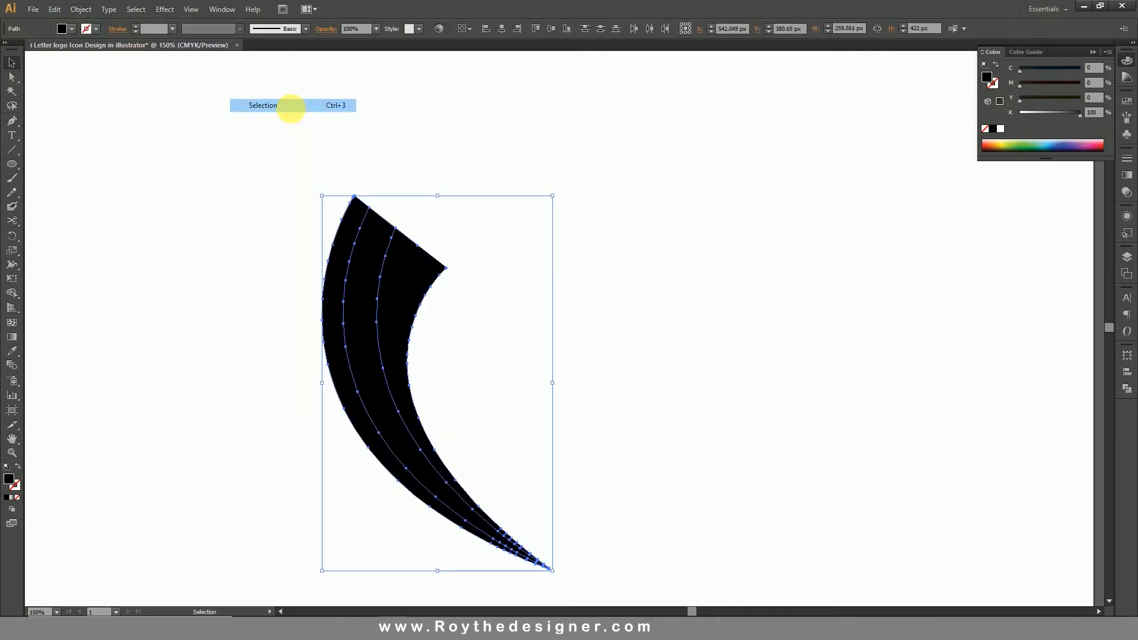
pyautogui.click(420, 272)
pyautogui.click(82, 9)
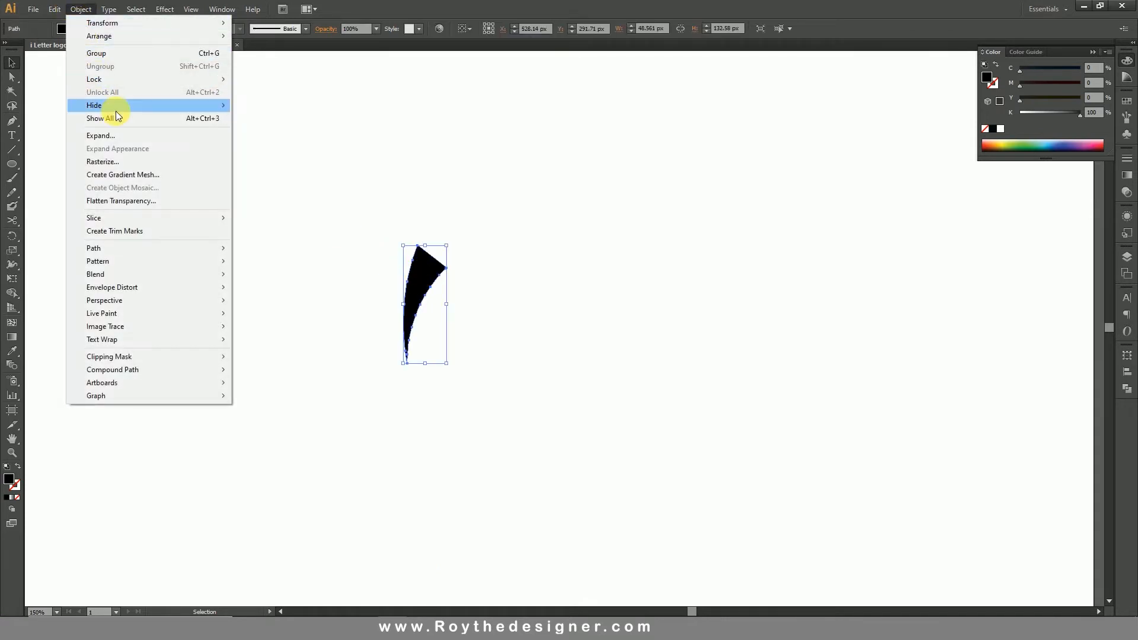
pyautogui.moveTo(119, 107)
pyautogui.click(287, 105)
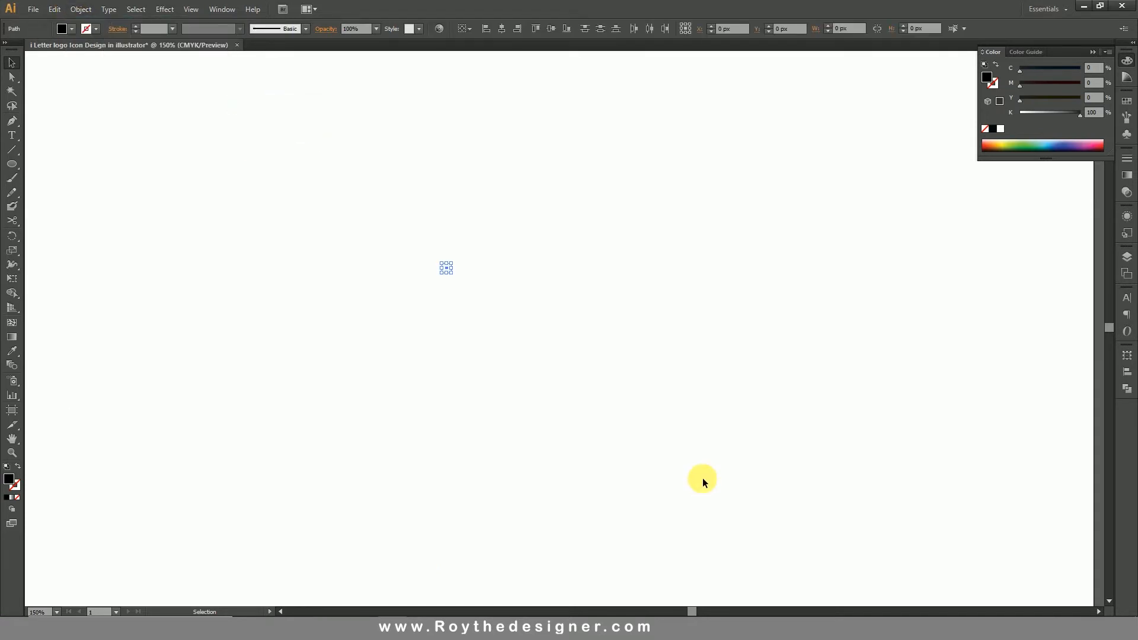
# Show all hidden objects, bringing back the dot and the stem strips, and clear the selection.
pyautogui.click(628, 452)
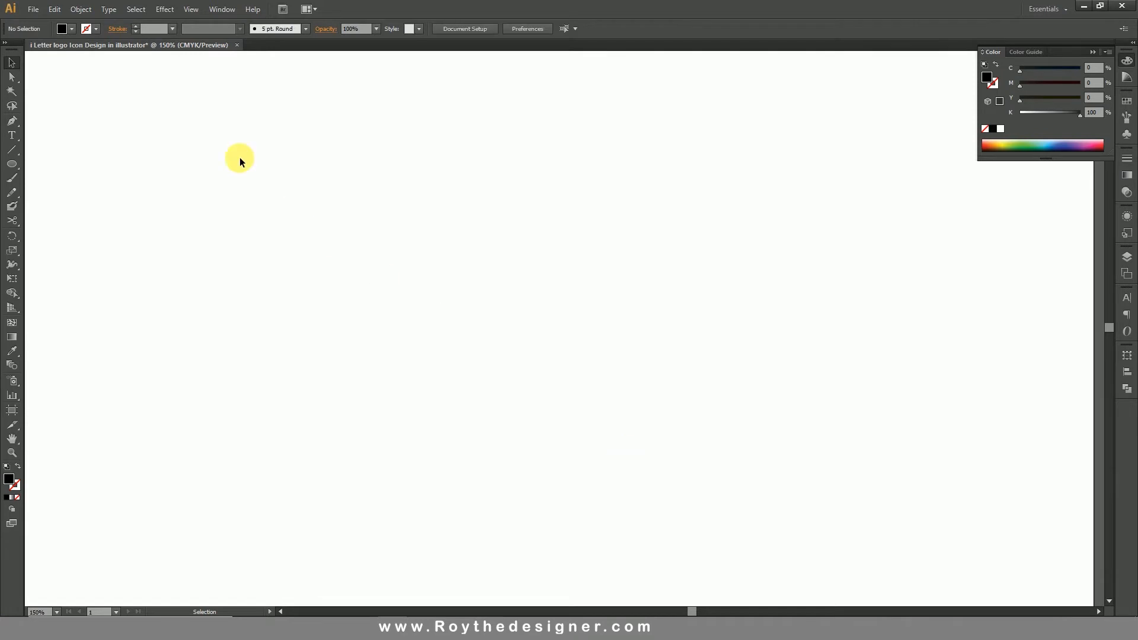
pyautogui.click(81, 9)
pyautogui.moveTo(79, 9)
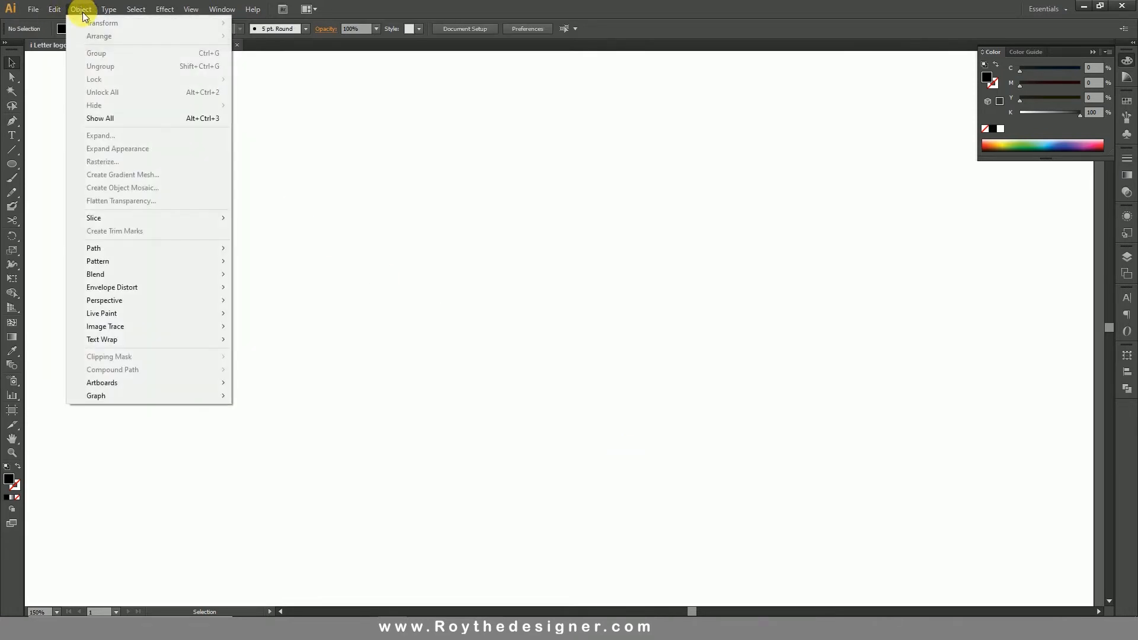
pyautogui.click(141, 119)
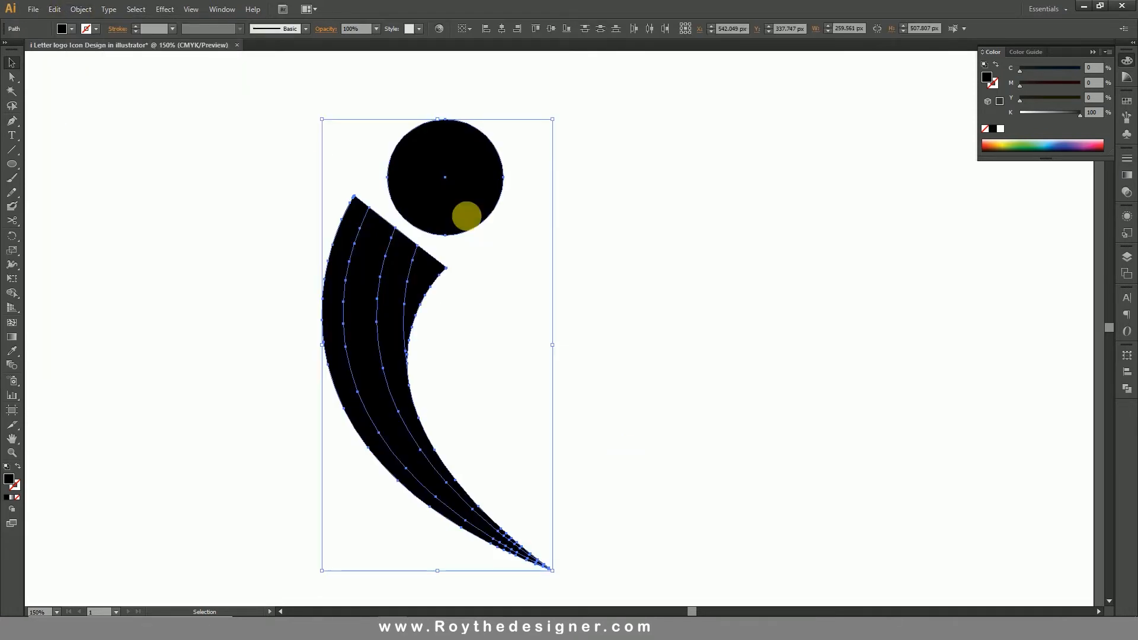
pyautogui.click(621, 415)
# Select the stem's strips one after another, from the inner wedge outward, to check the separate shapes.
pyautogui.click(409, 295)
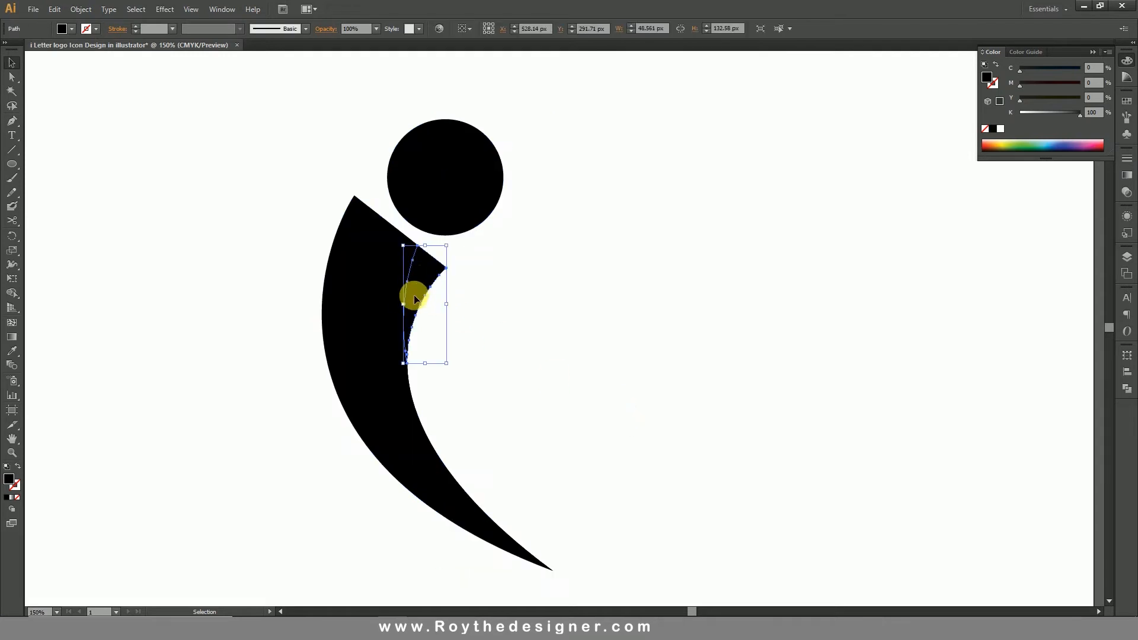
pyautogui.keyDown('shift'); pyautogui.click(385, 307); pyautogui.keyUp('shift')
pyautogui.keyDown('shift'); pyautogui.click(365, 305); pyautogui.keyUp('shift')
pyautogui.keyDown('shift'); pyautogui.click(332, 310); pyautogui.keyUp('shift')
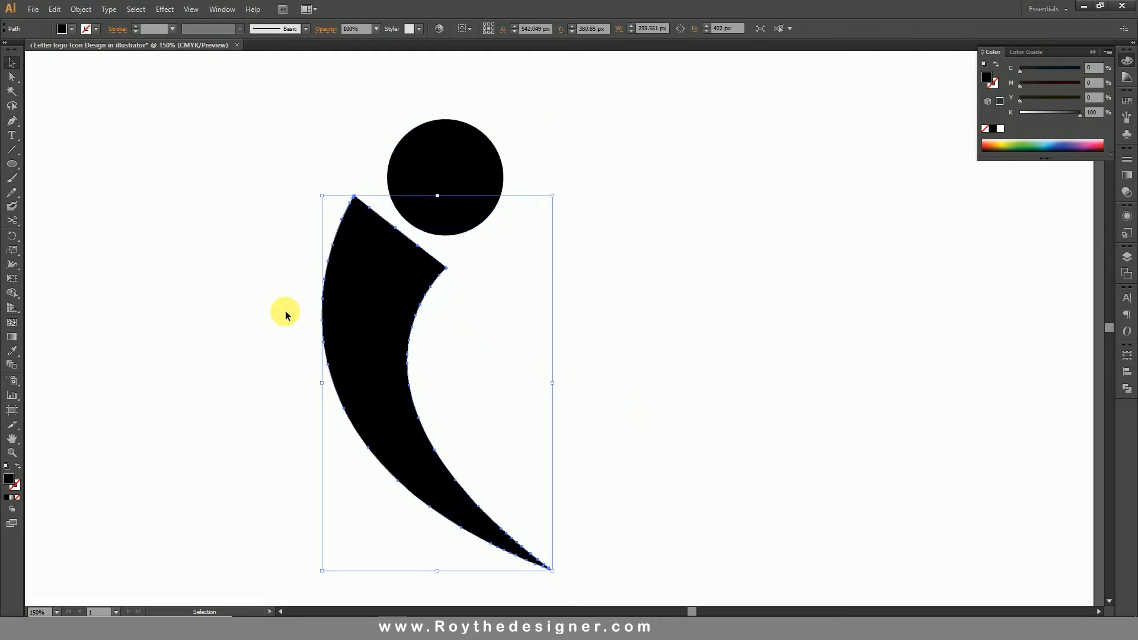
# Fill all the stem strips, without the dot, with the linear white-to-black gradient.
pyautogui.moveTo(276, 311); pyautogui.dragTo(588, 363)
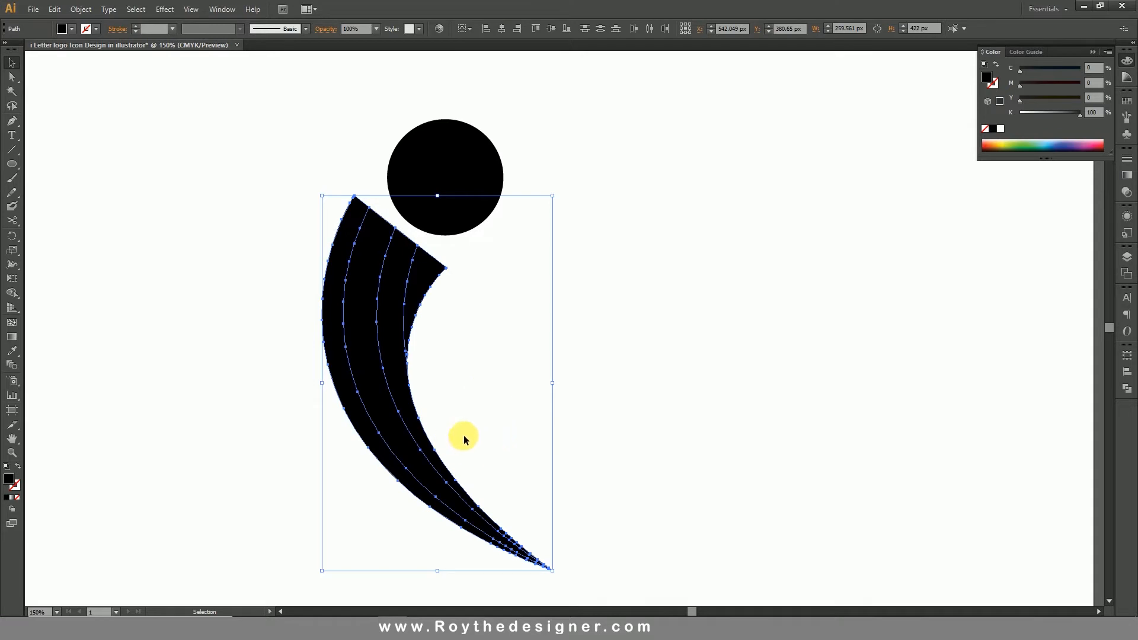
pyautogui.click(1128, 177)
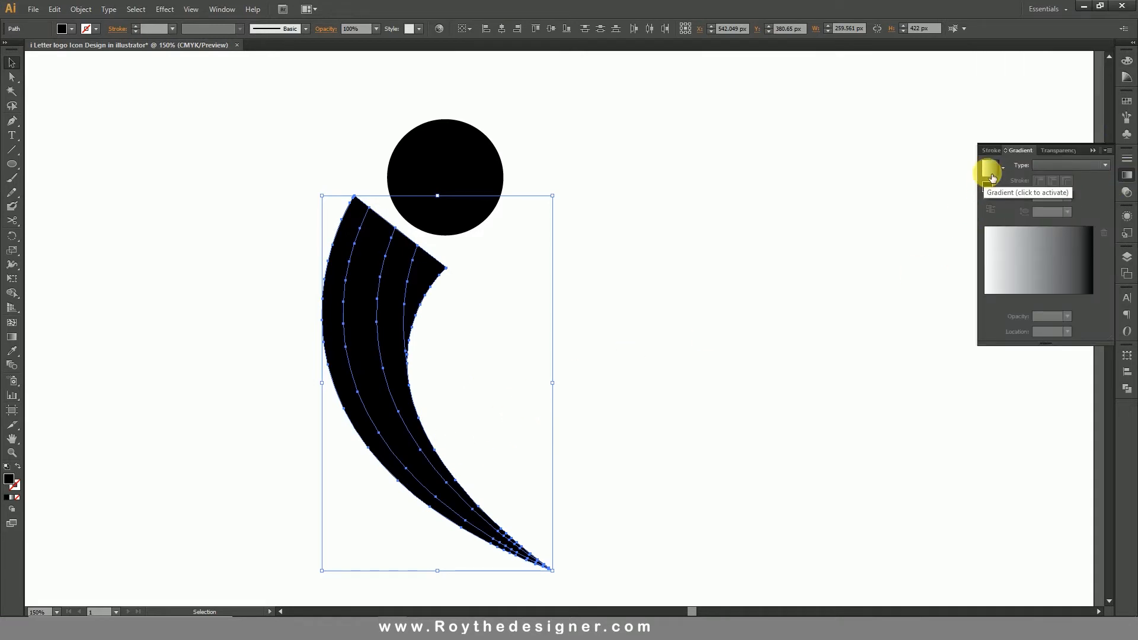
pyautogui.click(993, 173)
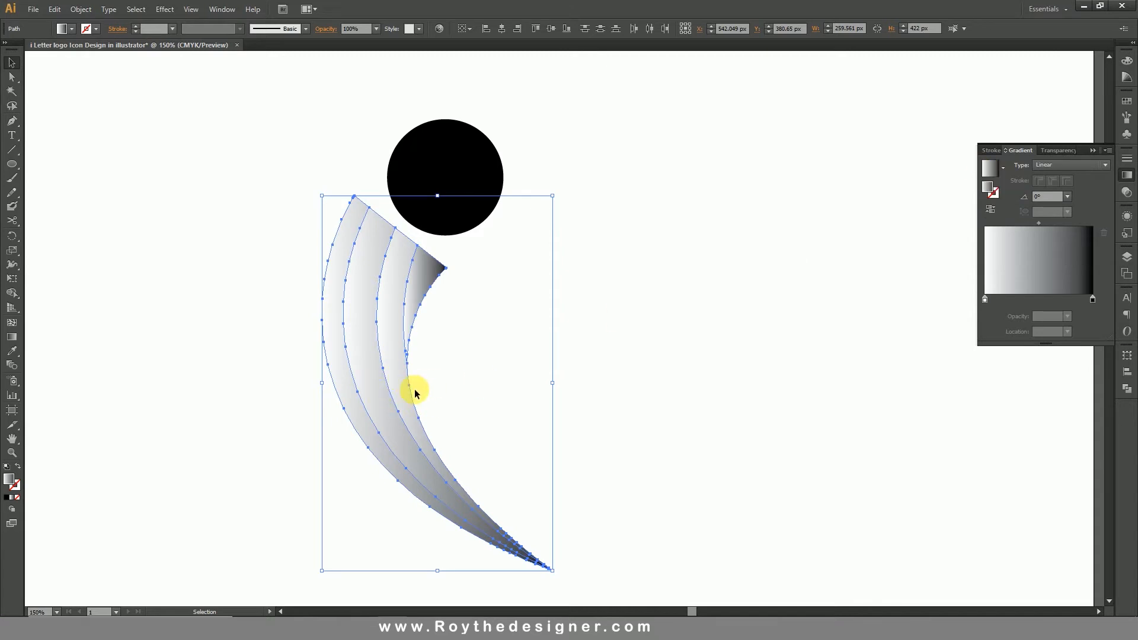
# Recolor the black end of the stem strips' gradient to a CMYK green with C 100, M 44, Y 100, K 0.
pyautogui.doubleClick(1093, 299)
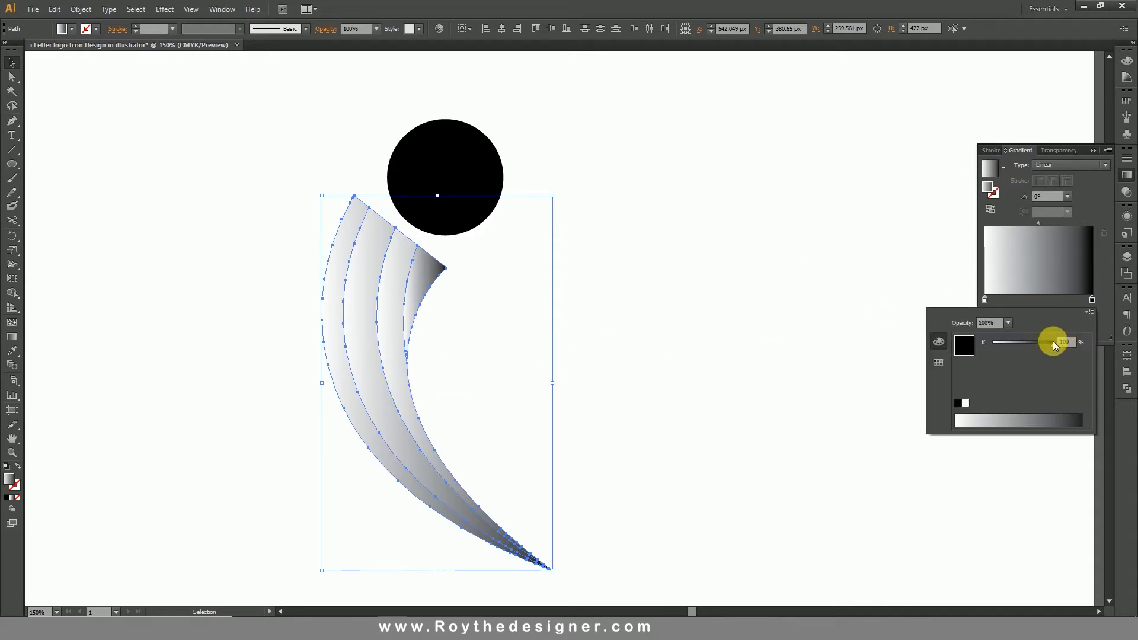
pyautogui.click(1089, 313)
pyautogui.click(1042, 354)
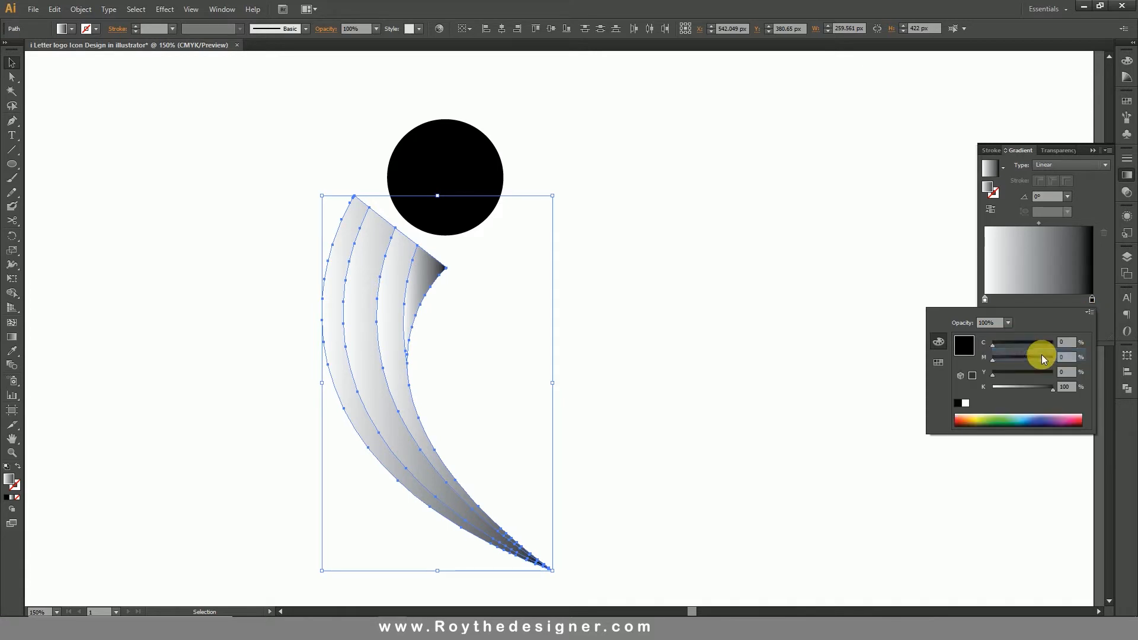
pyautogui.click(1053, 373)
pyautogui.moveTo(1051, 389); pyautogui.dragTo(984, 379)
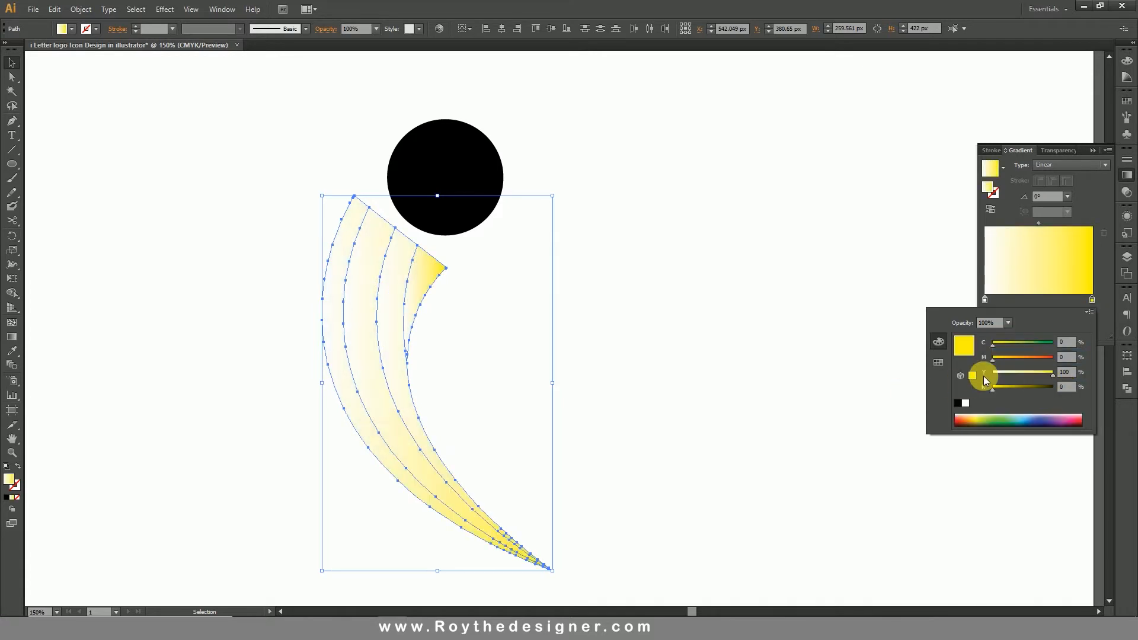
pyautogui.click(1034, 358)
pyautogui.moveTo(1046, 343); pyautogui.dragTo(1078, 345)
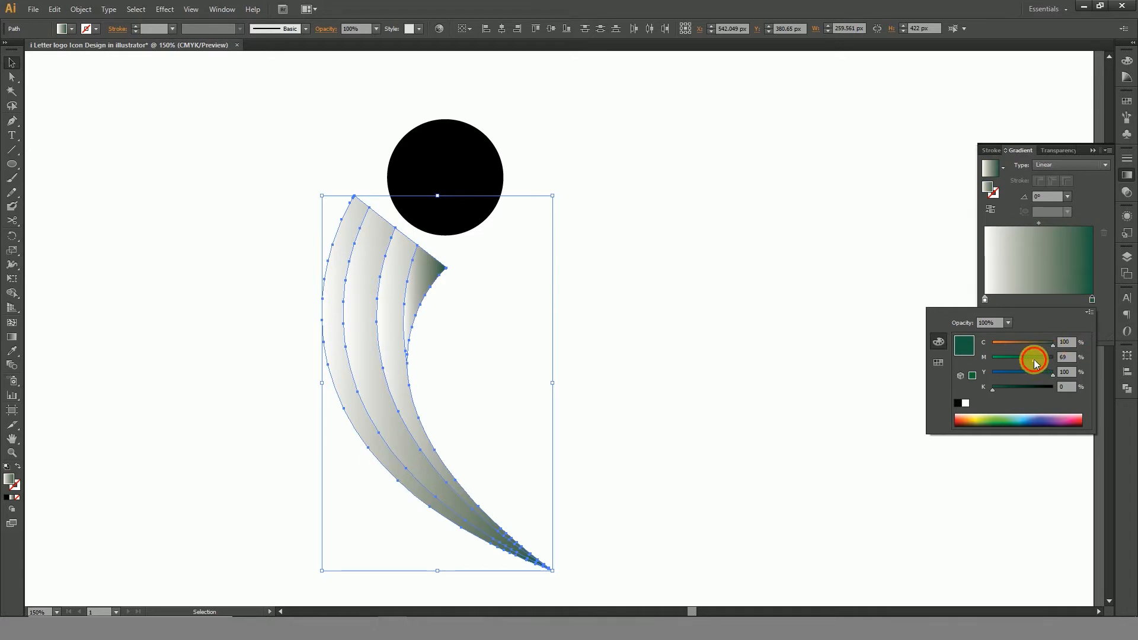
pyautogui.moveTo(1034, 359); pyautogui.dragTo(1019, 359)
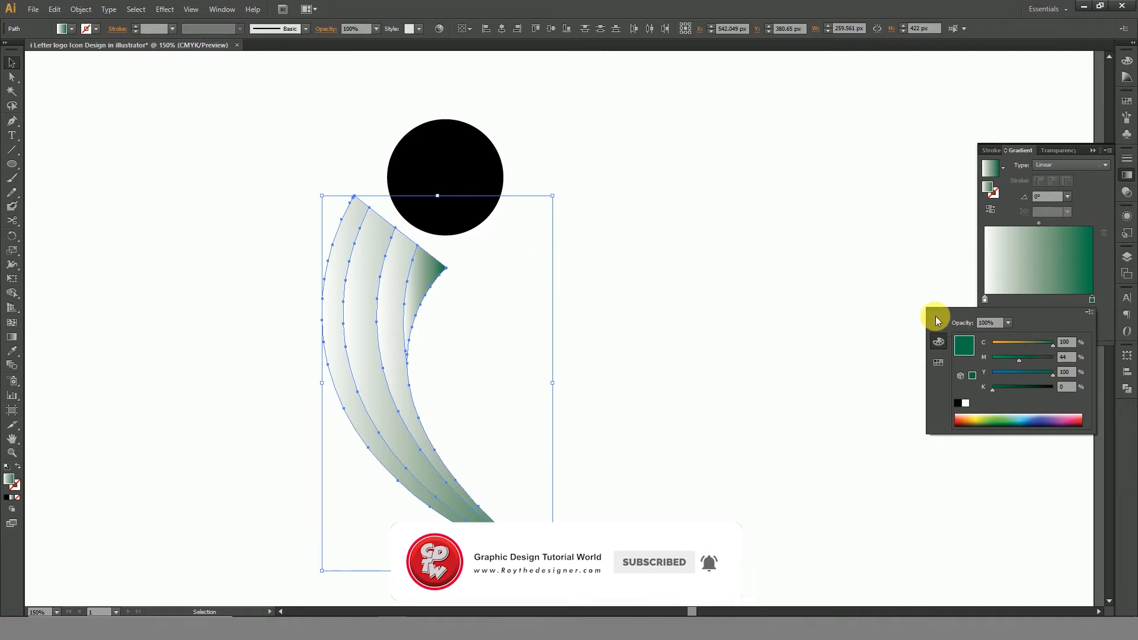
pyautogui.click(504, 291)
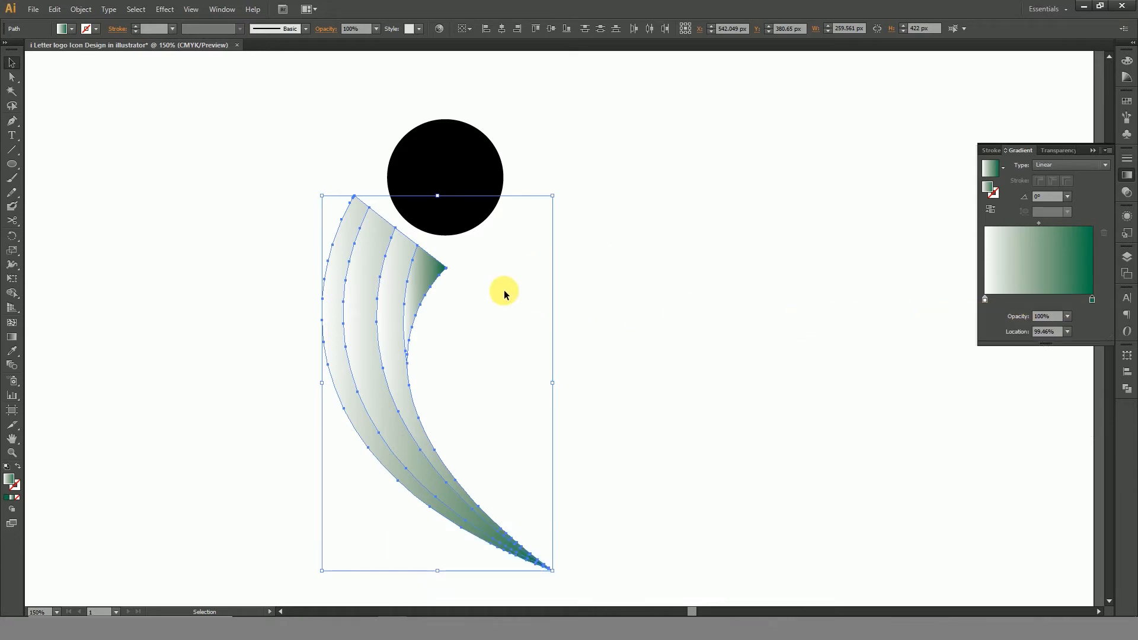
pyautogui.click(518, 309)
# Reverse the gradient on each of the four stem strips, working from the outermost strip to the inner wedge.
pyautogui.moveTo(254, 201); pyautogui.dragTo(667, 563)
pyautogui.click(398, 247)
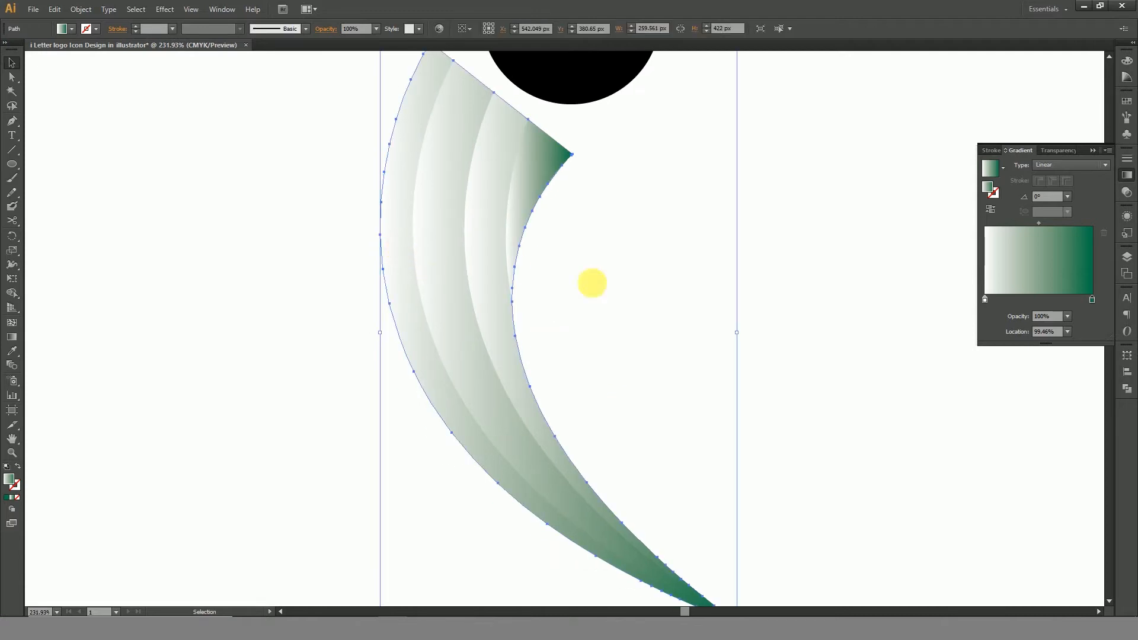
pyautogui.click(992, 211)
pyautogui.click(773, 241)
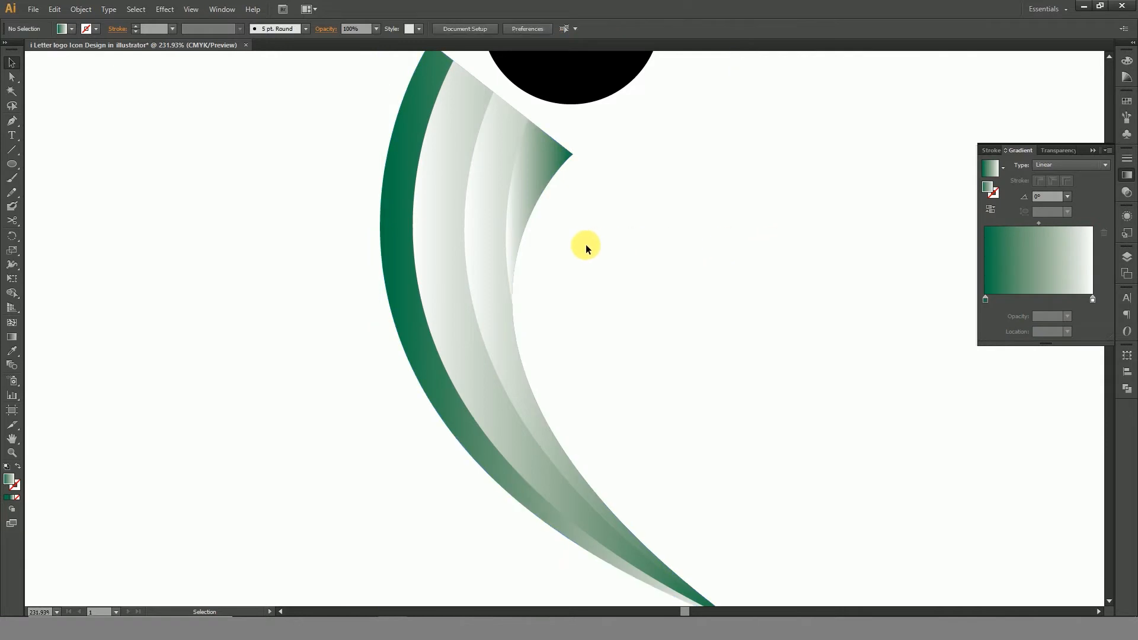
pyautogui.click(432, 254)
pyautogui.click(990, 210)
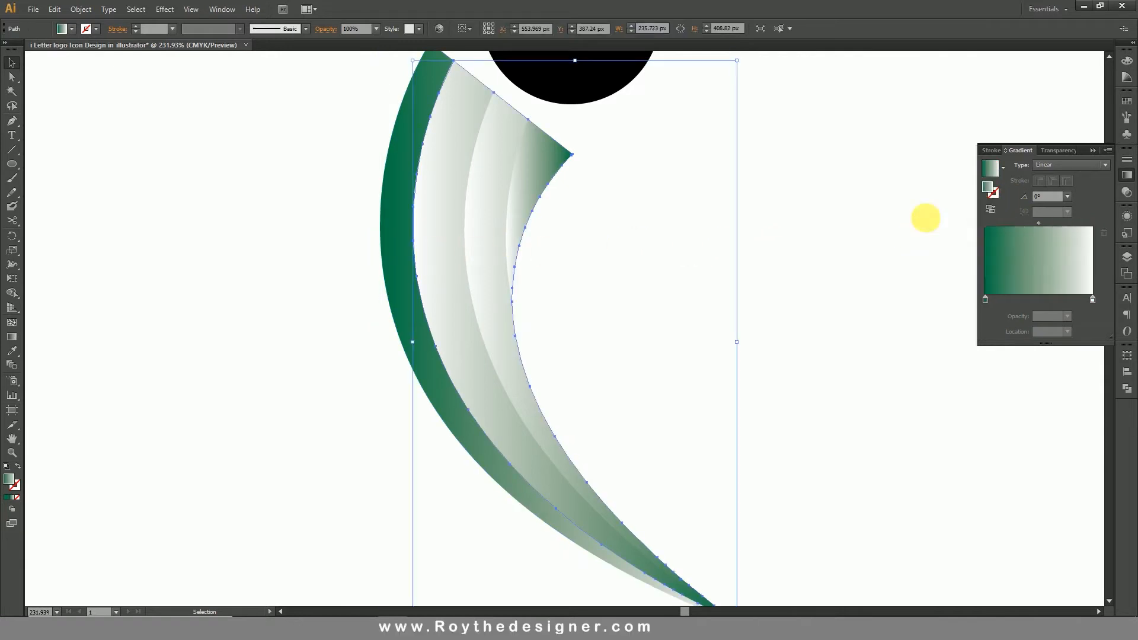
pyautogui.click(483, 240)
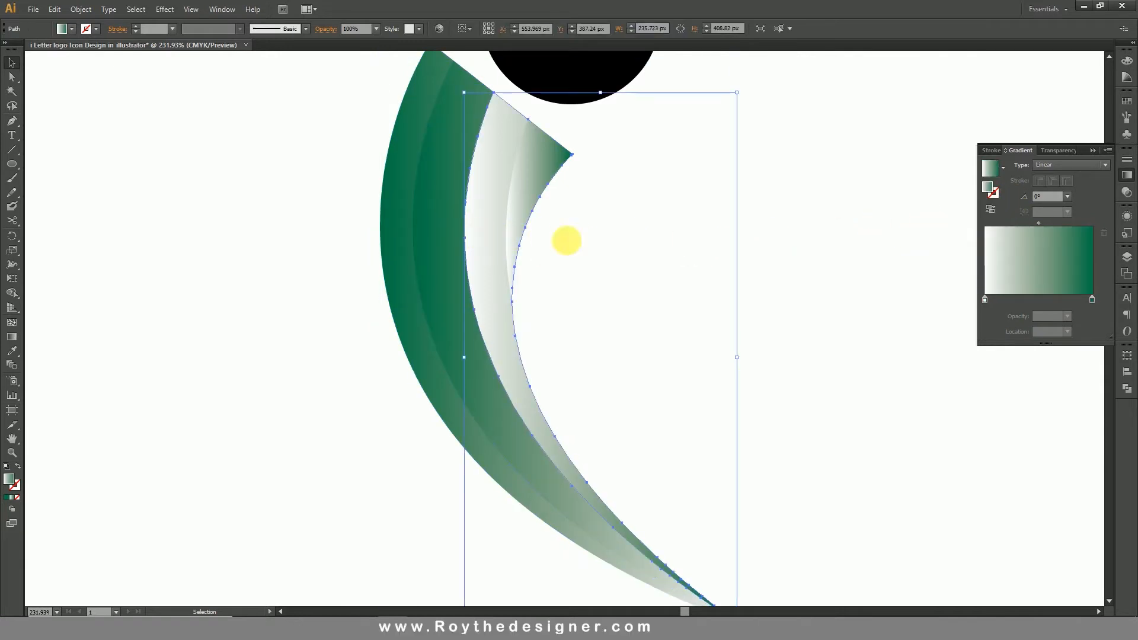
pyautogui.click(991, 210)
pyautogui.click(528, 190)
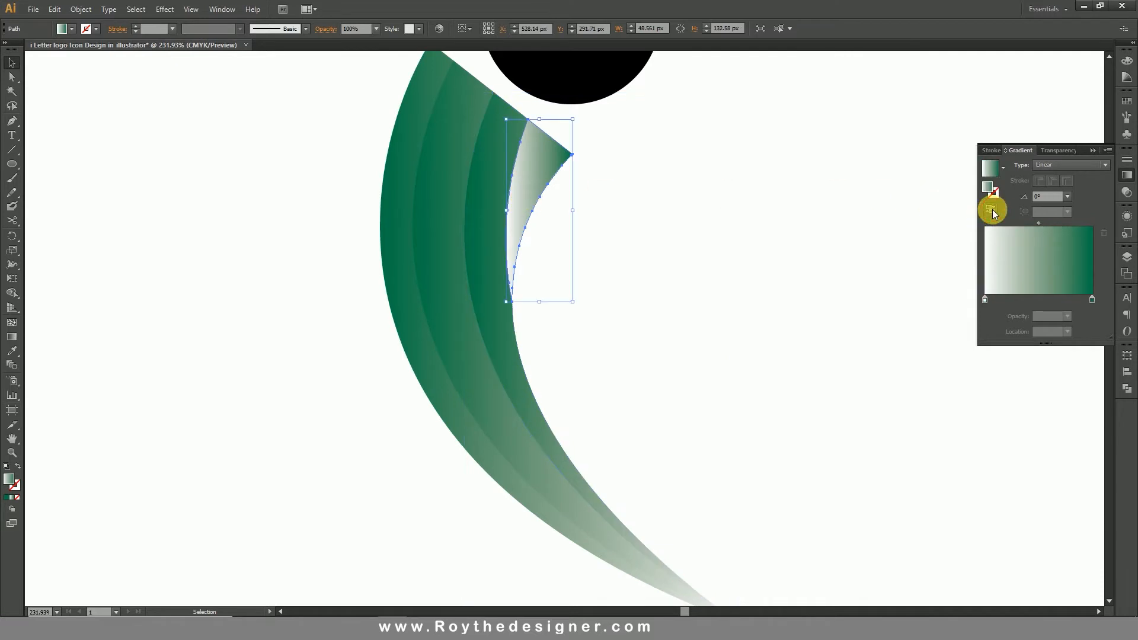
pyautogui.click(991, 210)
pyautogui.click(708, 240)
# Lower the magenta of the green gradient stop on the small inner wedge to 25%.
pyautogui.moveTo(318, 217); pyautogui.dragTo(659, 362)
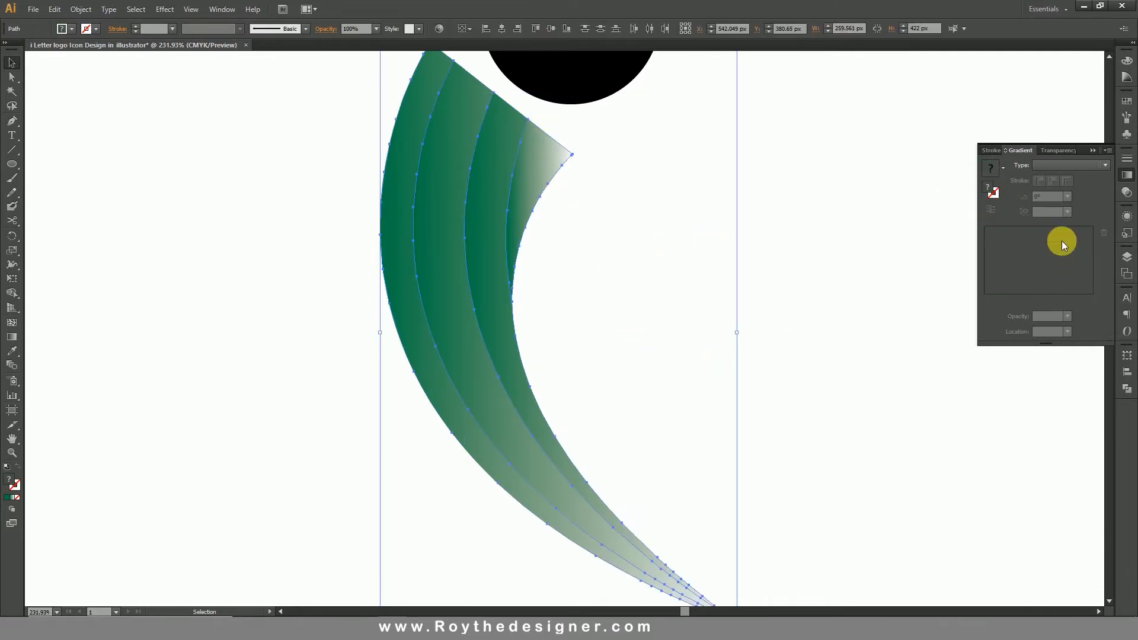
pyautogui.click(682, 267)
pyautogui.click(500, 268)
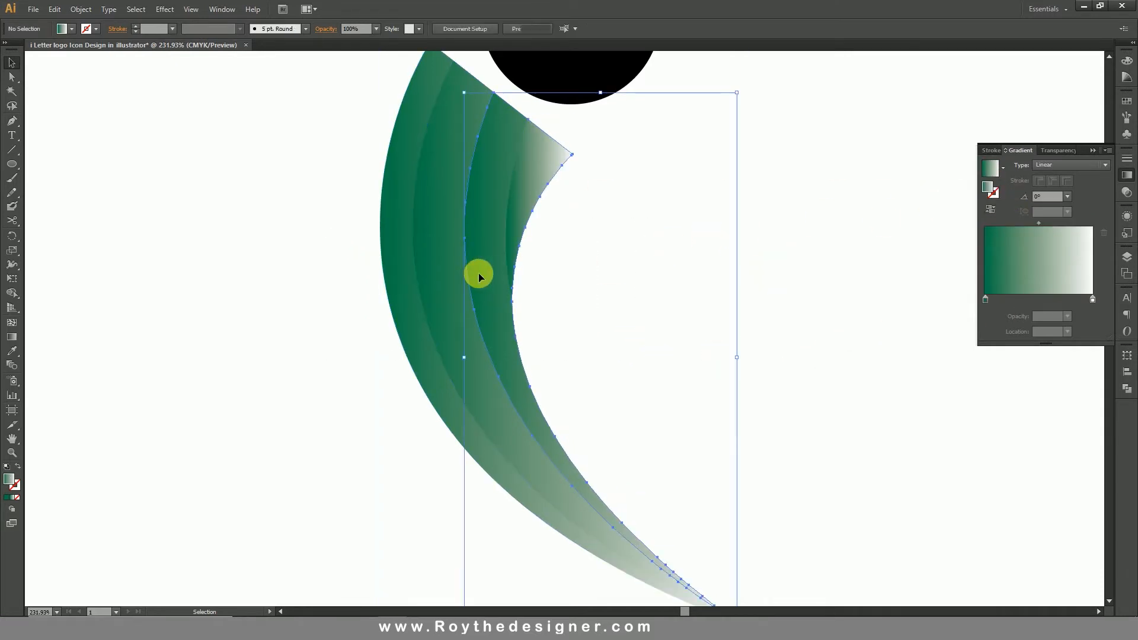
pyautogui.click(528, 204)
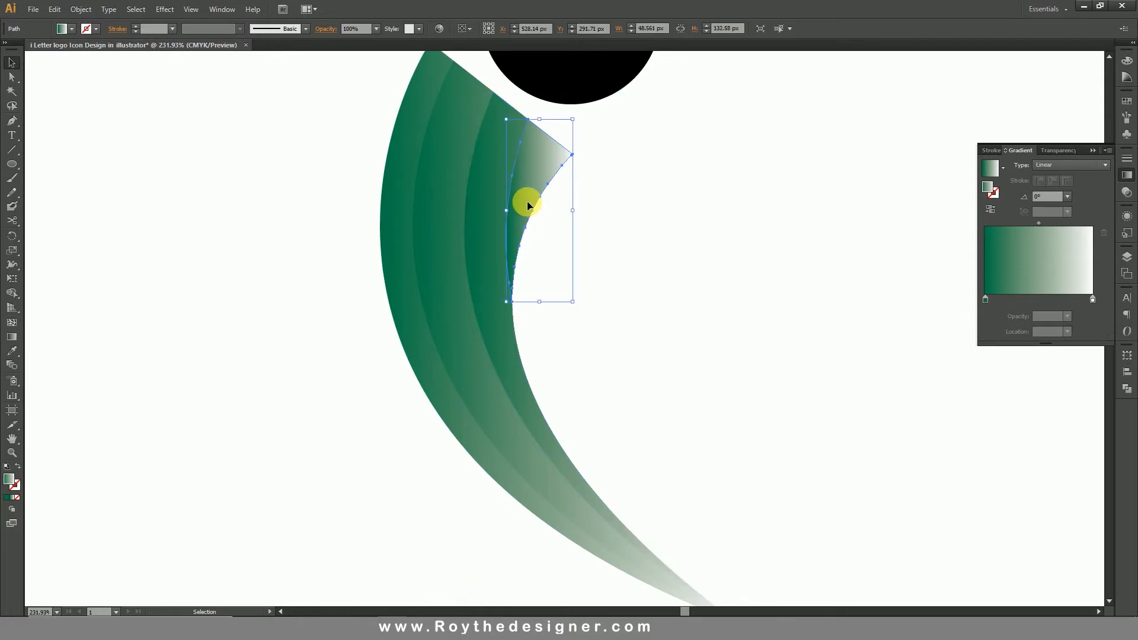
pyautogui.doubleClick(986, 299)
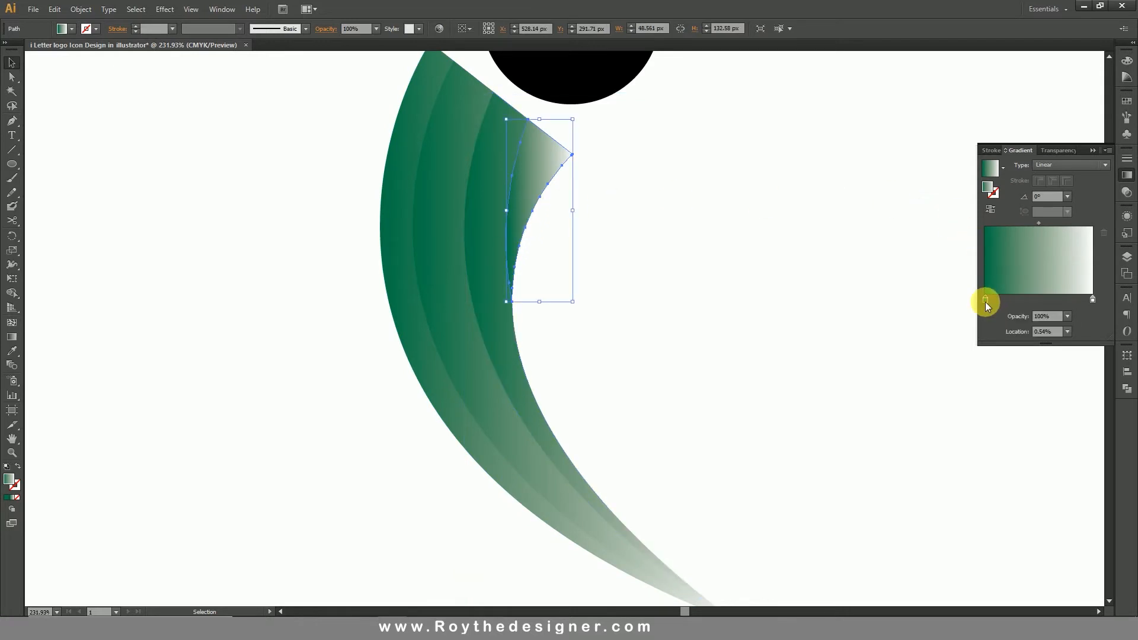
pyautogui.moveTo(1019, 358); pyautogui.dragTo(1011, 359)
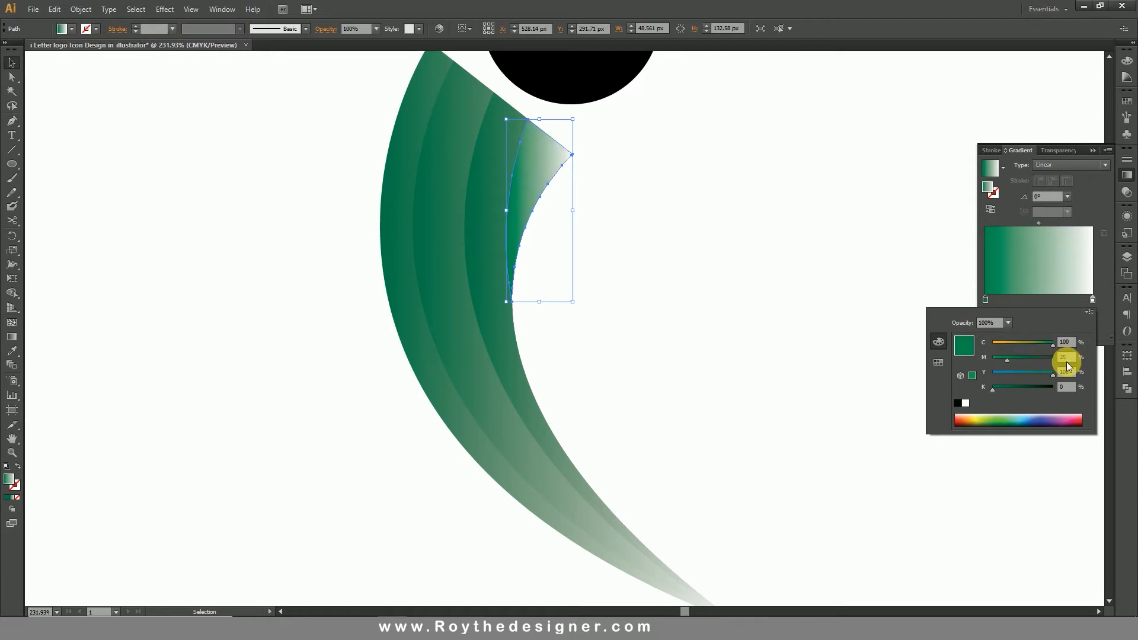
# Set the magenta of the green gradient stop to 25% on the strip beside the inner wedge.
pyautogui.click(476, 215)
pyautogui.keyDown('shift'); pyautogui.click(479, 222); pyautogui.keyUp('shift')
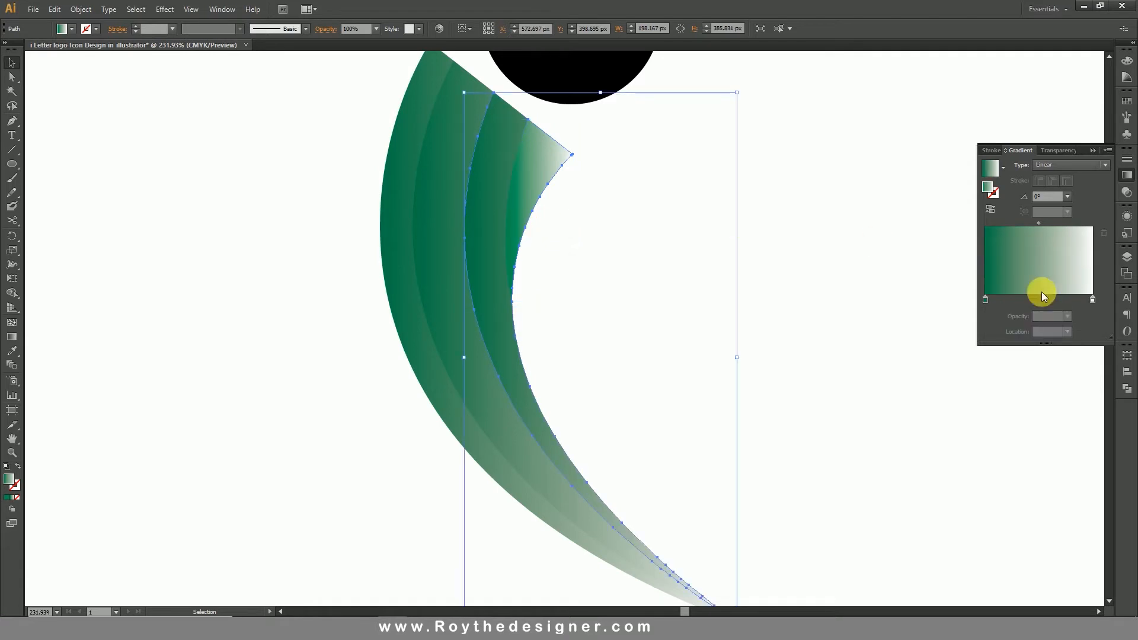
pyautogui.doubleClick(986, 301)
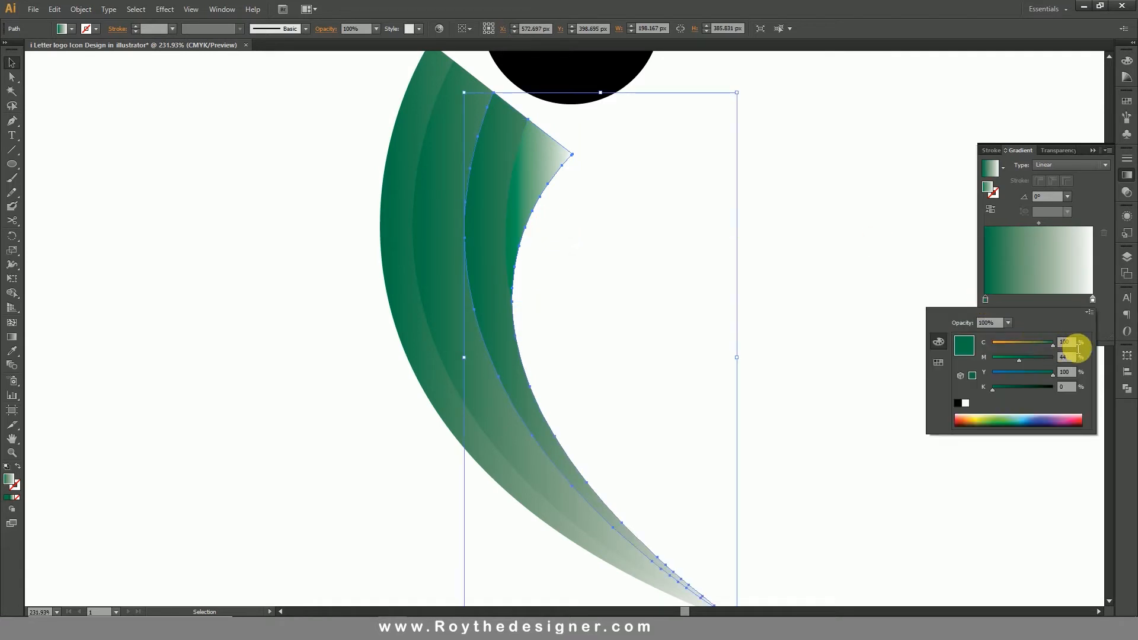
pyautogui.doubleClick(1067, 357)
pyautogui.write('44')
pyautogui.press('Return')
pyautogui.write('22')
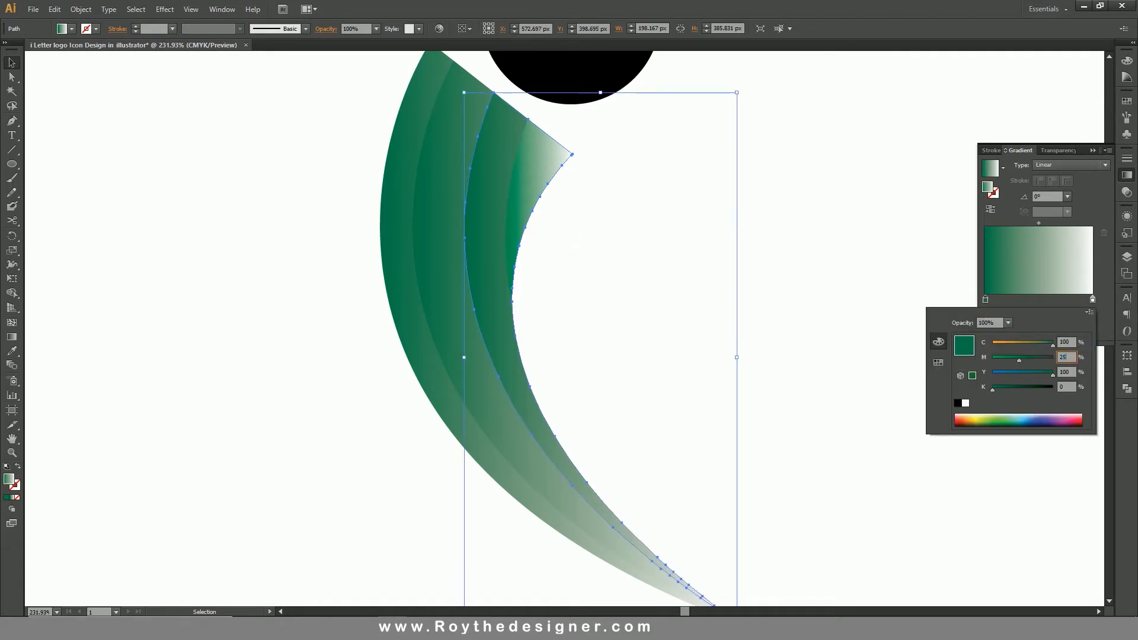
pyautogui.press('Return')
pyautogui.click(798, 324)
# Lower the magenta of the green gradient stop on the second strip from the outside to brighten it like the inner strips.
pyautogui.click(437, 275)
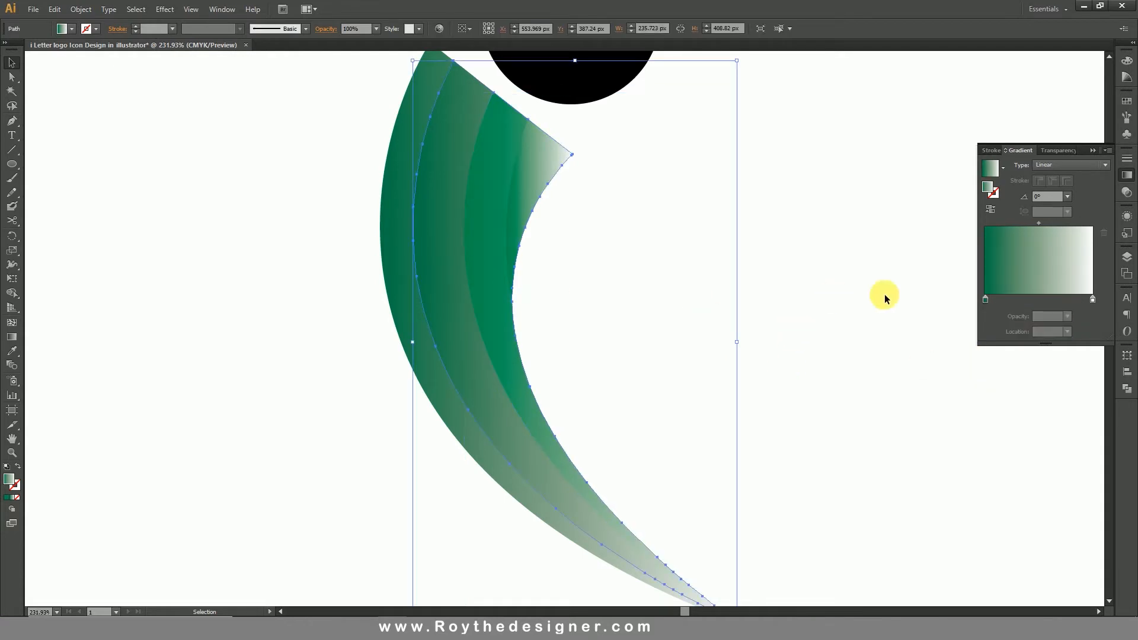
pyautogui.doubleClick(990, 300)
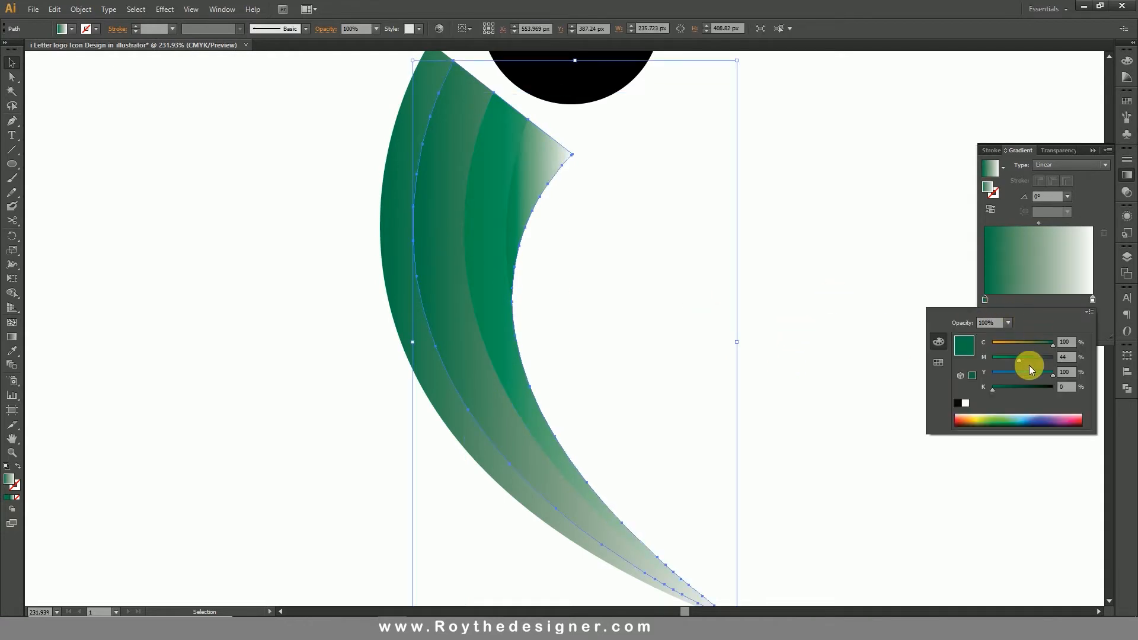
pyautogui.click(1060, 359)
pyautogui.write('20')
pyautogui.press('Return')
# Lower the magenta of the outermost strip's green gradient stop to match the neighbouring strips.
pyautogui.click(402, 259)
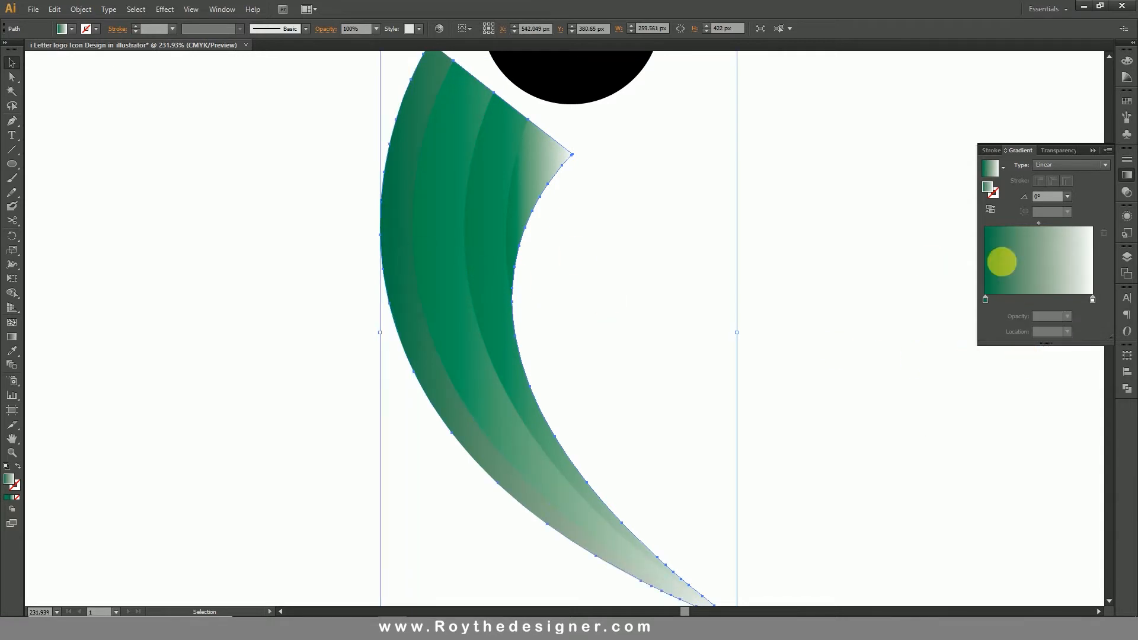
pyautogui.doubleClick(987, 299)
pyautogui.click(1070, 359)
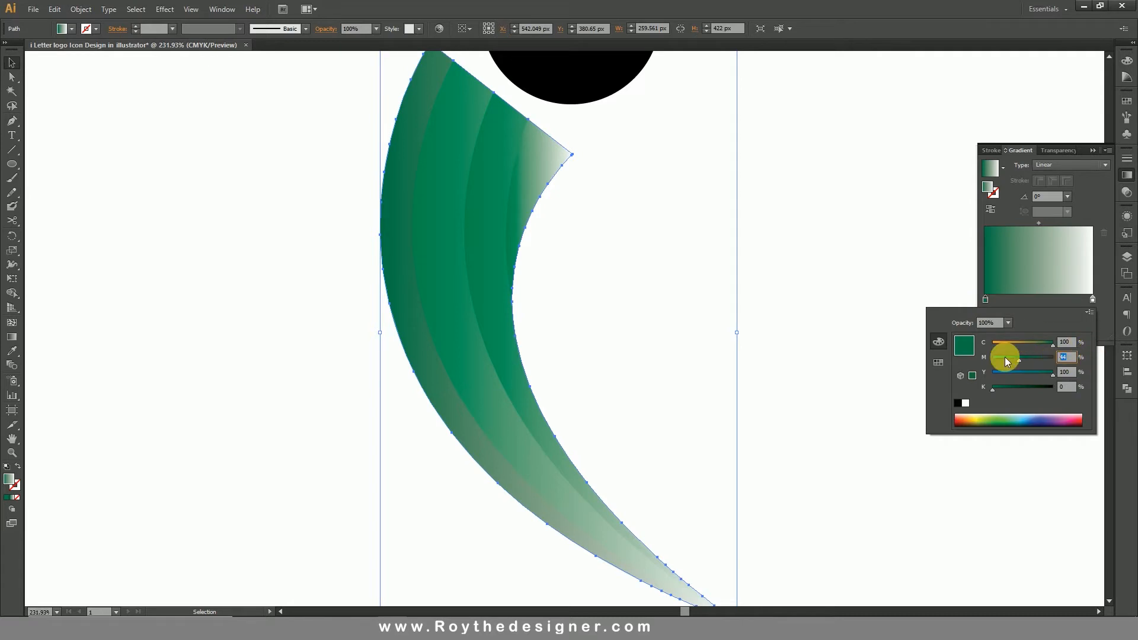
pyautogui.write('22')
pyautogui.press('Return')
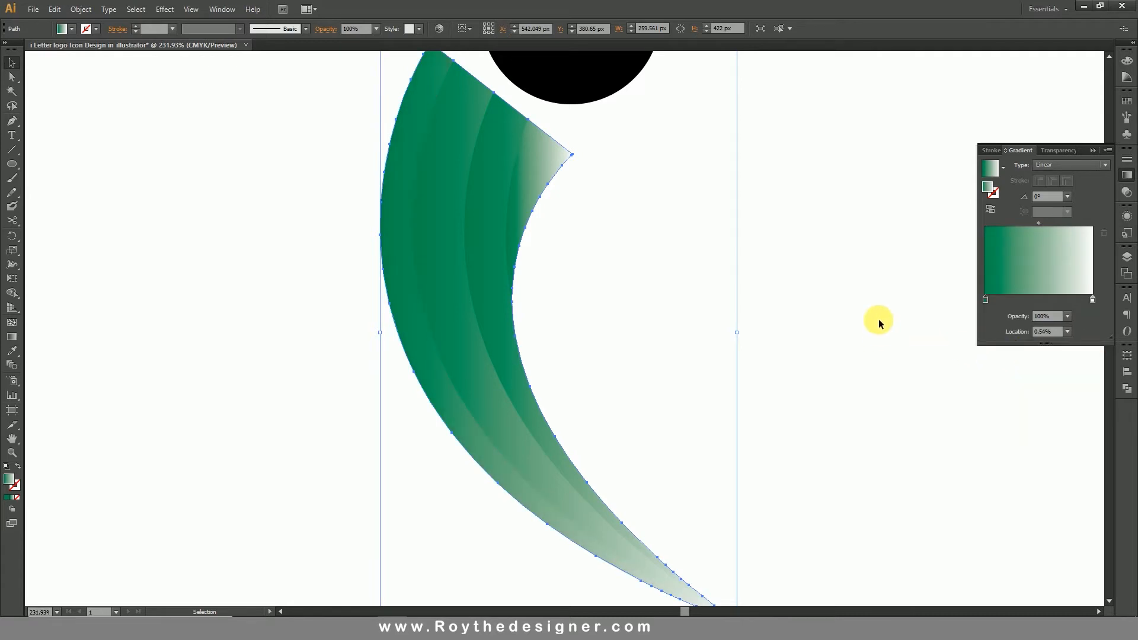
# Recolor the white end of the inner wedge's gradient to a CMYK light green mixed from cyan and 100% yellow.
pyautogui.moveTo(736, 281); pyautogui.dragTo(314, 333)
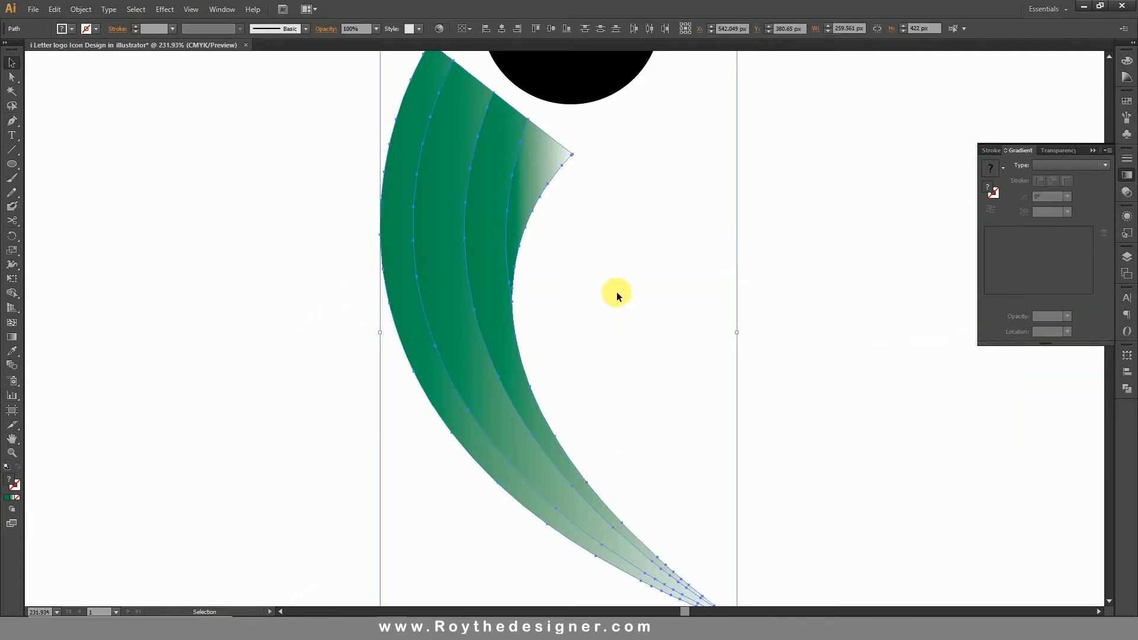
pyautogui.click(539, 165)
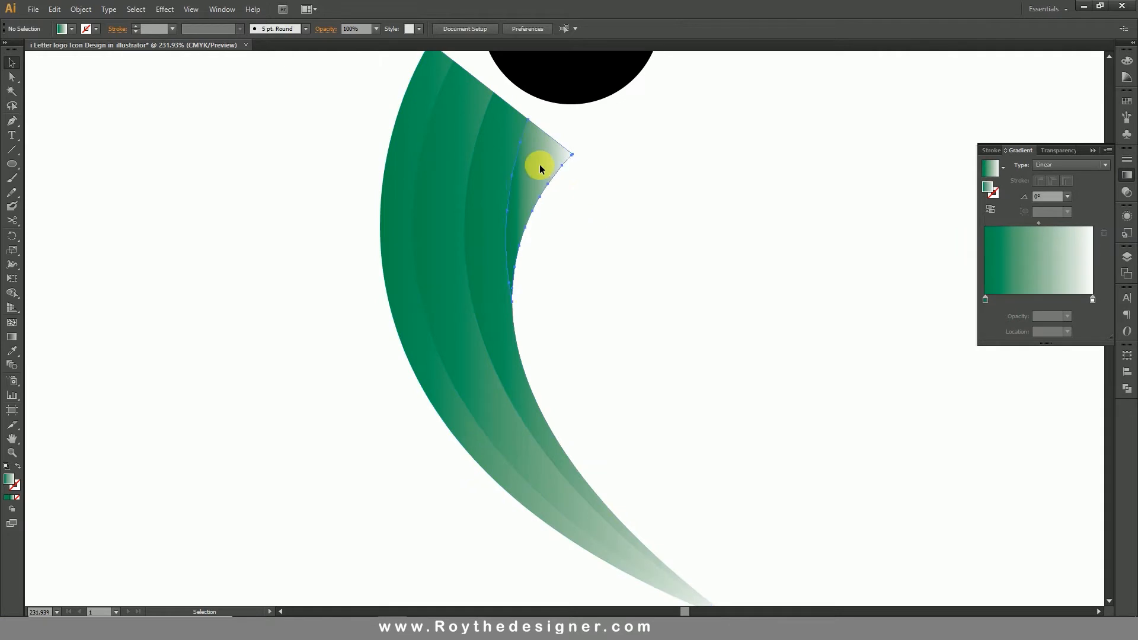
pyautogui.doubleClick(1093, 299)
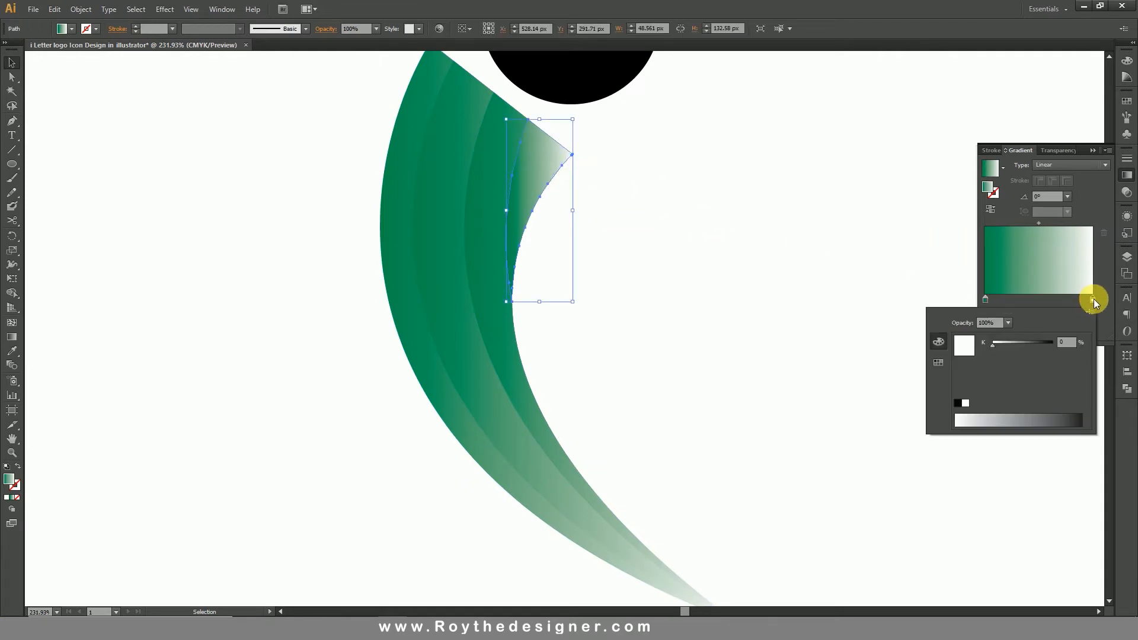
pyautogui.click(1090, 313)
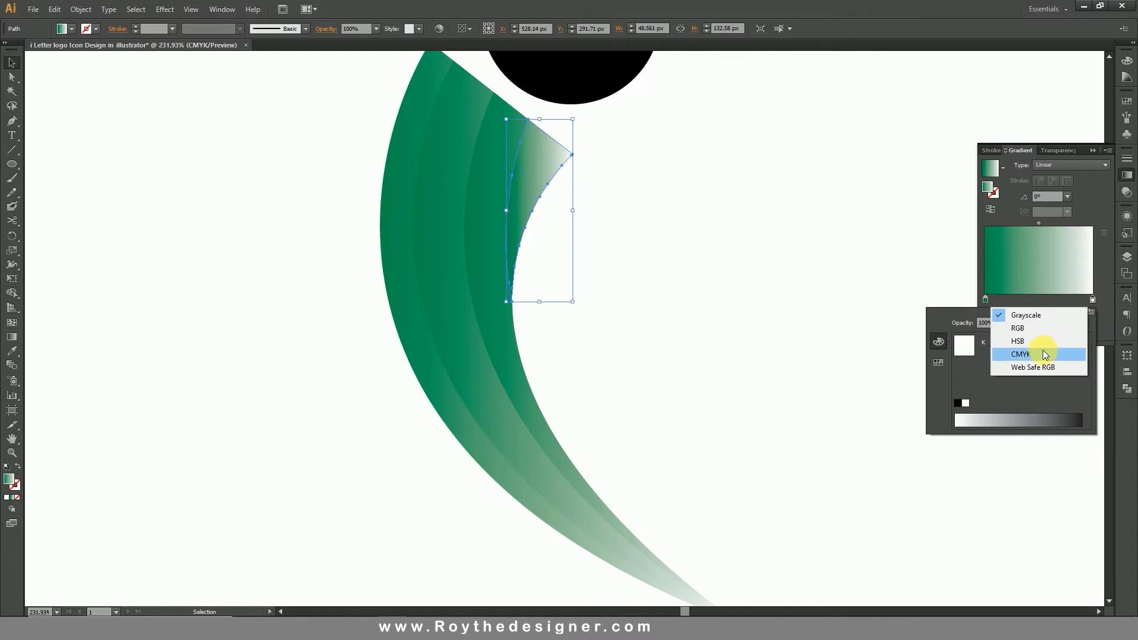
pyautogui.click(1043, 351)
pyautogui.moveTo(1041, 374); pyautogui.dragTo(1020, 344)
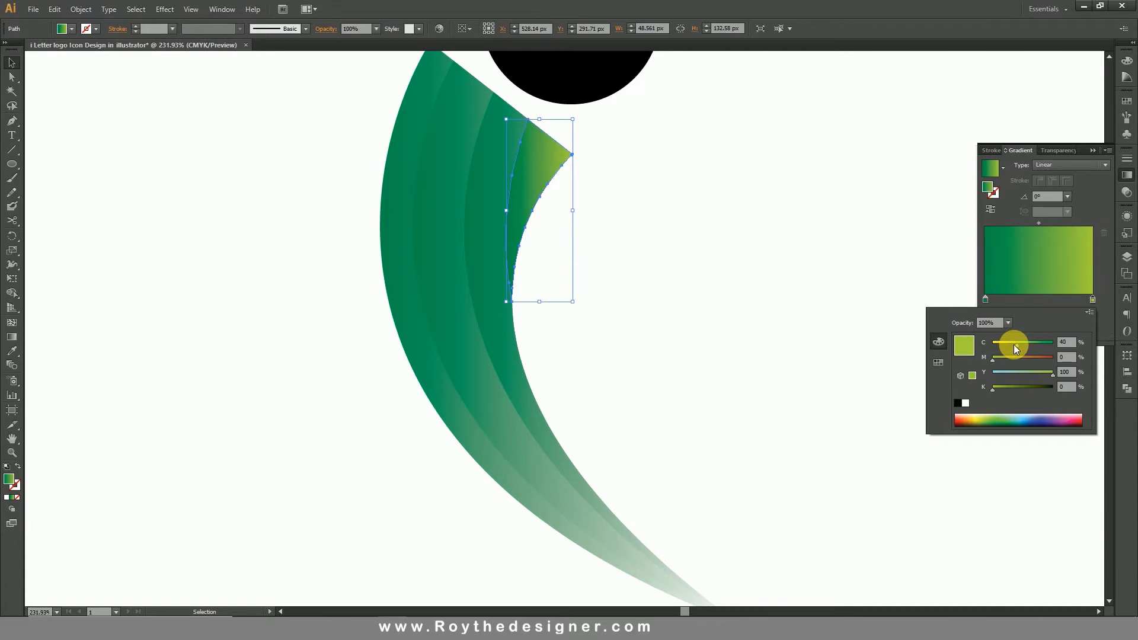
pyautogui.moveTo(1017, 351); pyautogui.dragTo(1029, 346)
pyautogui.click(478, 256)
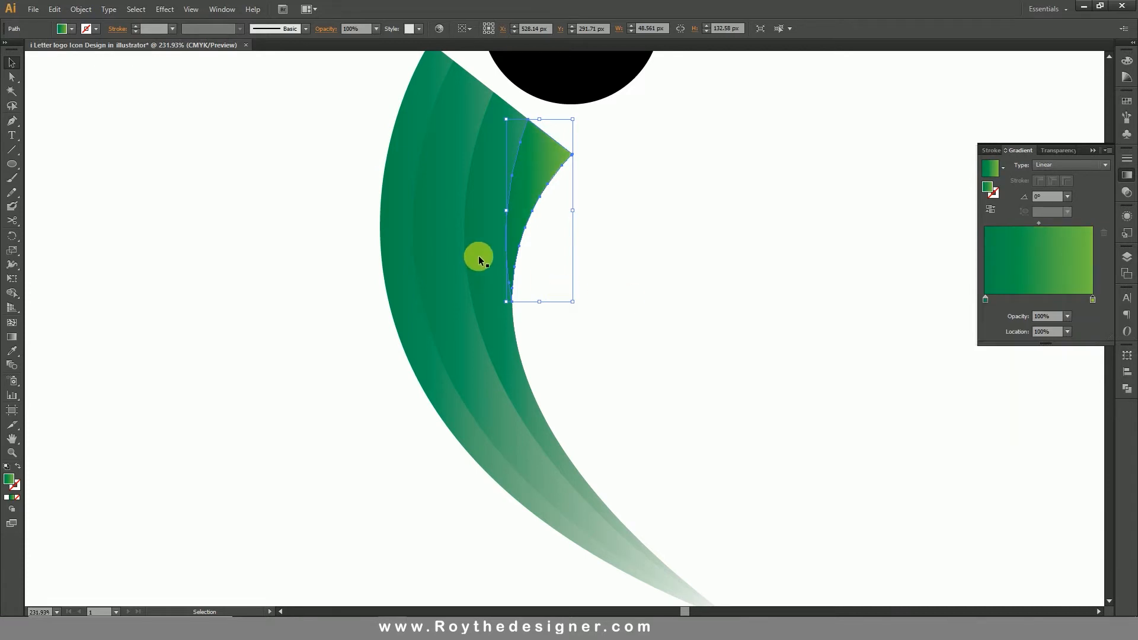
# Copy the wedge's green-to-light-green gradient onto the other three stem strips with the Eyedropper, and return to the Selection tool.
pyautogui.click(481, 243)
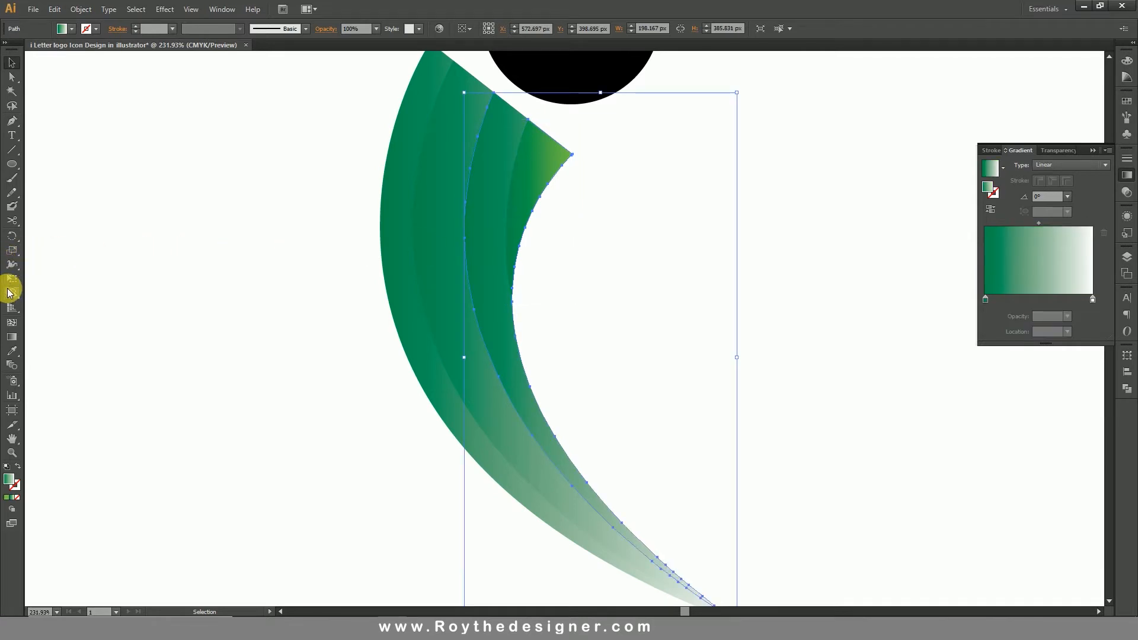
pyautogui.click(14, 351)
pyautogui.click(538, 158)
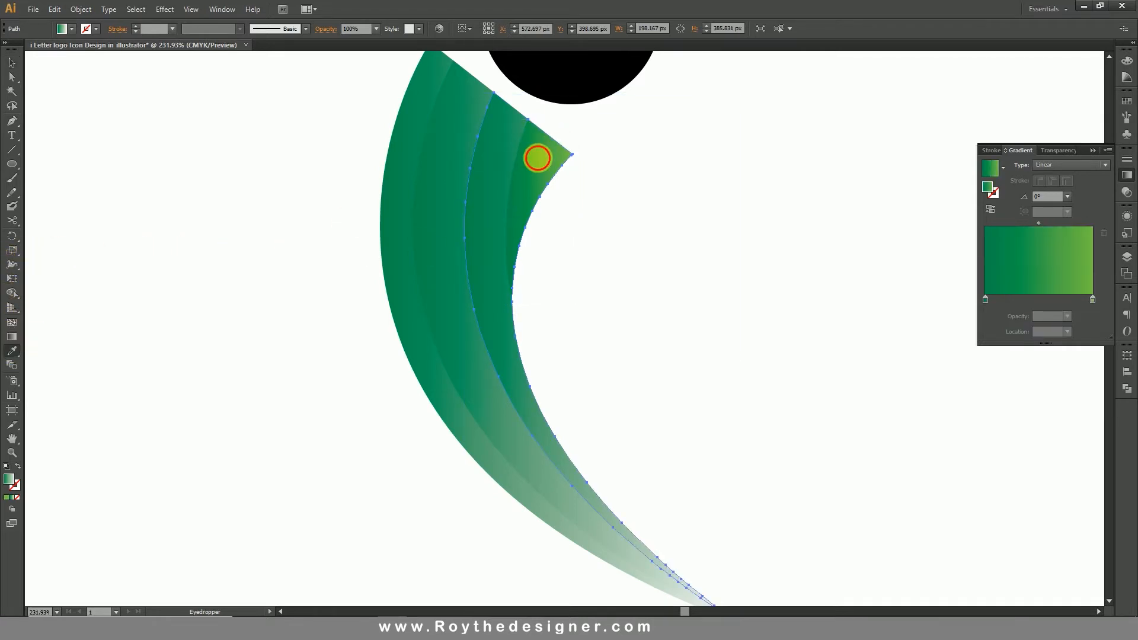
pyautogui.keyDown('ctrl'); pyautogui.click(449, 182); pyautogui.keyUp('ctrl')
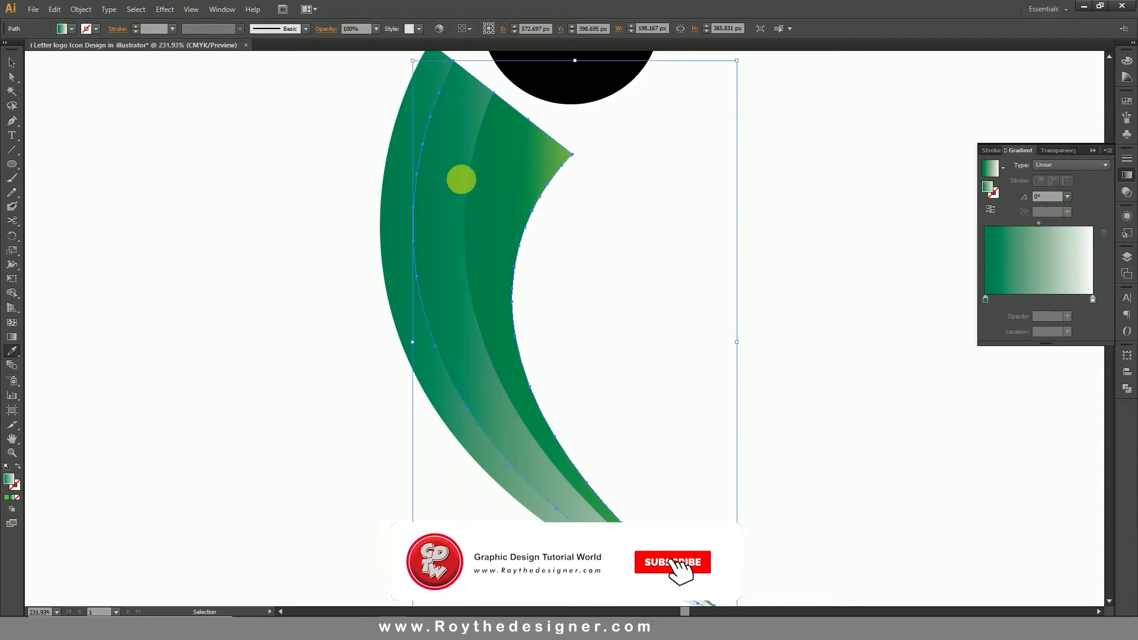
pyautogui.click(485, 179)
pyautogui.keyDown('ctrl'); pyautogui.click(402, 174); pyautogui.keyUp('ctrl')
pyautogui.click(437, 181)
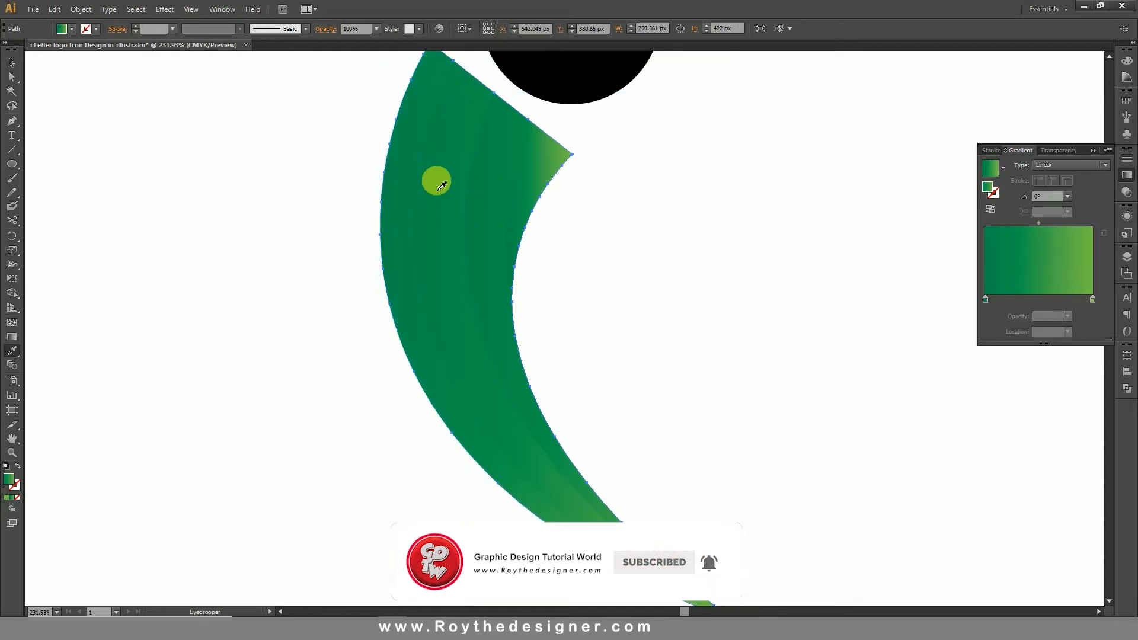
pyautogui.keyDown('ctrl'); pyautogui.keyDown('alt'); pyautogui.click(527, 276); pyautogui.keyUp('alt'); pyautogui.keyUp('ctrl')
pyautogui.keyDown('ctrl'); pyautogui.keyDown('alt'); pyautogui.click(529, 276); pyautogui.keyUp('alt'); pyautogui.keyUp('ctrl')
pyautogui.moveTo(683, 303); pyautogui.dragTo(650, 300)
pyautogui.click(12, 63)
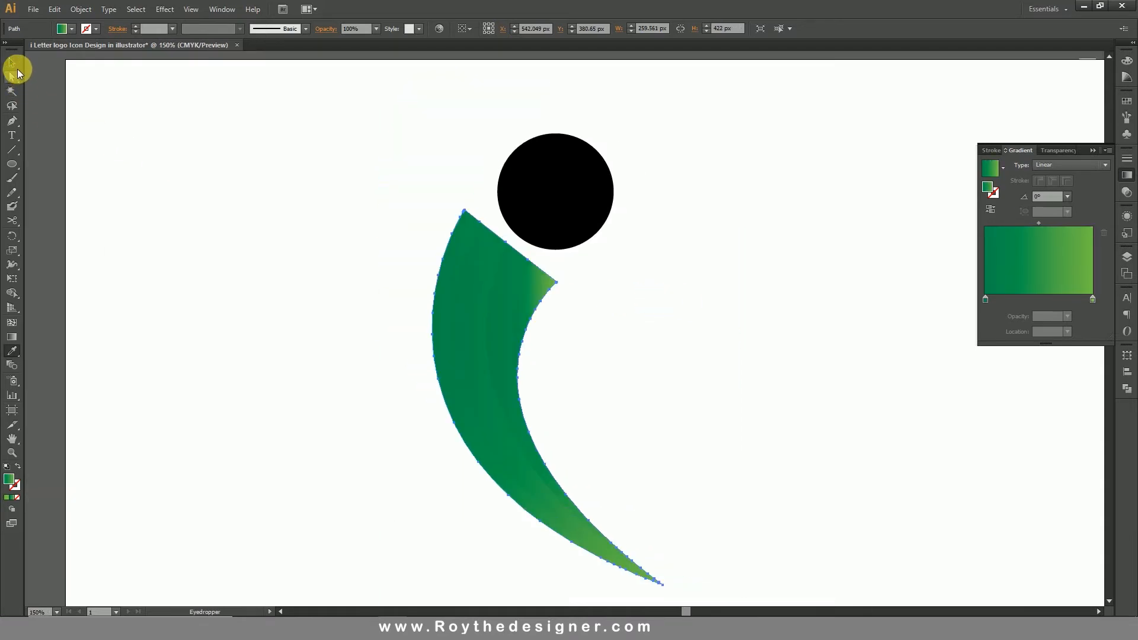
# Deselect the stem strips and examine their green gradients up close along the stem.
pyautogui.click(467, 115)
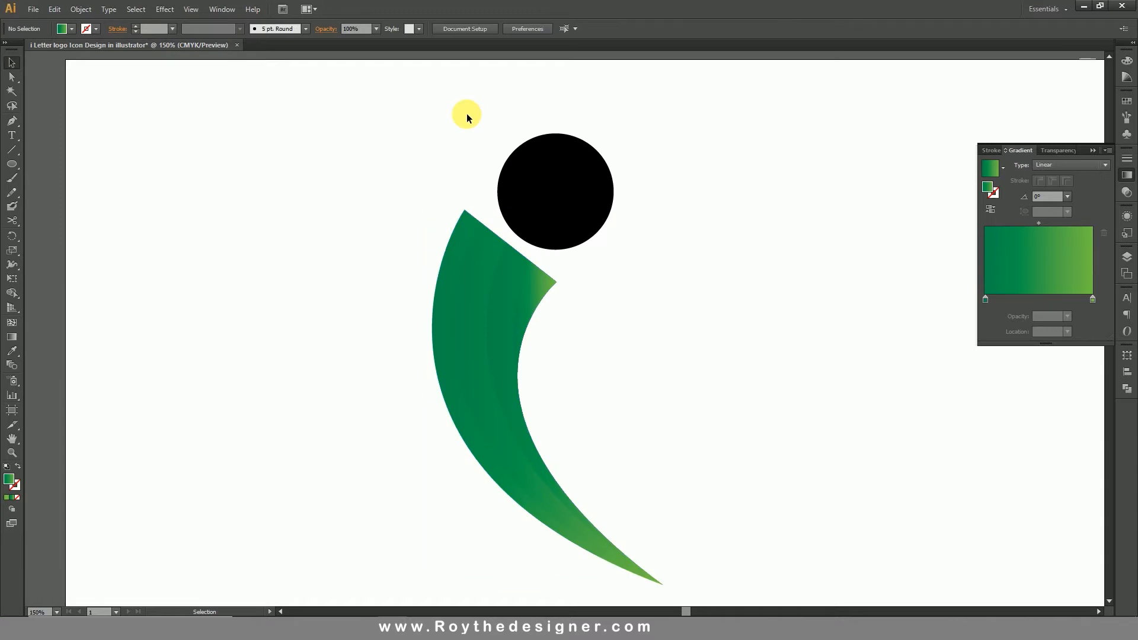
pyautogui.press('z')
pyautogui.moveTo(393, 121); pyautogui.dragTo(727, 405)
pyautogui.moveTo(617, 415); pyautogui.dragTo(403, 468)
pyautogui.press('space')
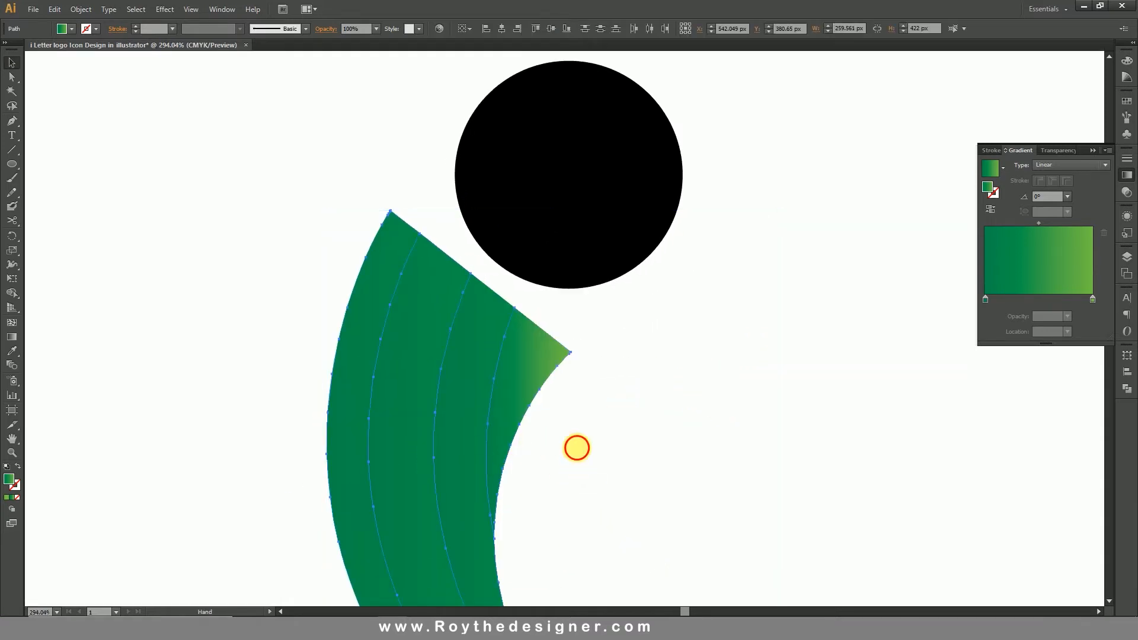
pyautogui.moveTo(576, 447); pyautogui.dragTo(589, 320)
pyautogui.hotkey('ctrl', 'shift', 'a')
pyautogui.hotkey('ctrl', '-')
pyautogui.hotkey('ctrl', '-')
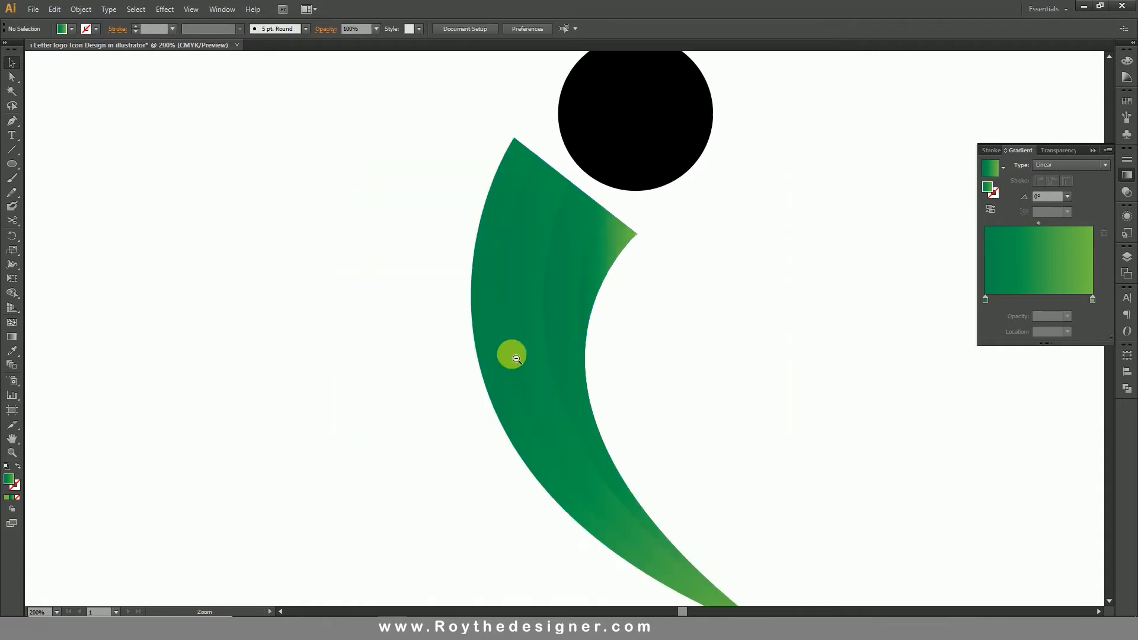
# Apply a Multiply drop shadow to the second strip from the outside: 75% opacity, X offset -4 px, Y offset -1 px, blur 2 px.
pyautogui.click(554, 245)
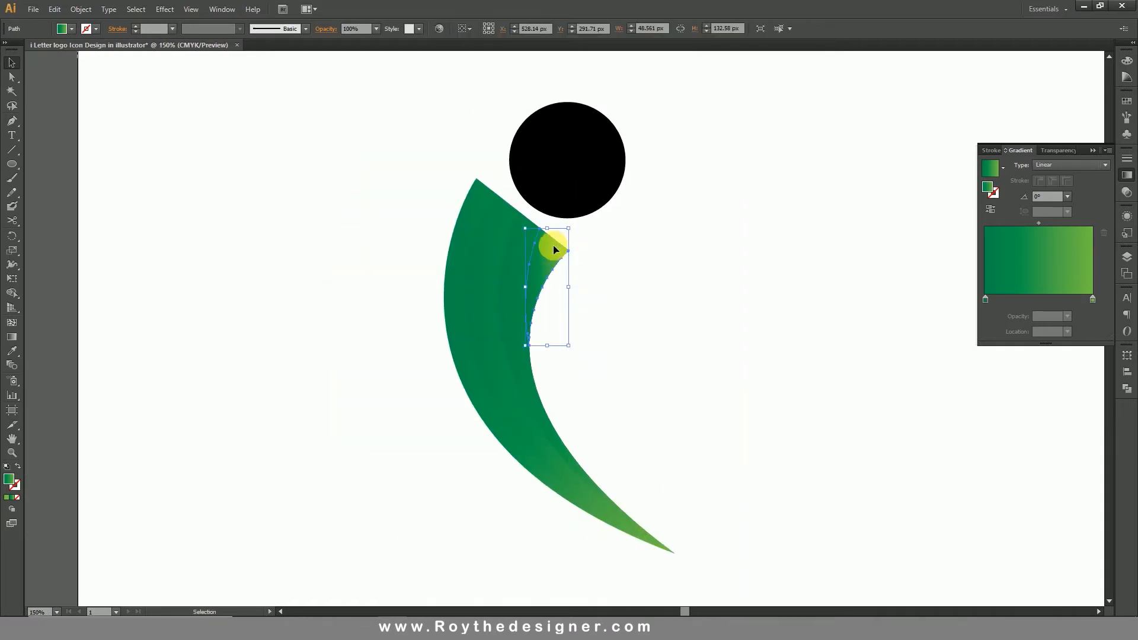
pyautogui.click(473, 261)
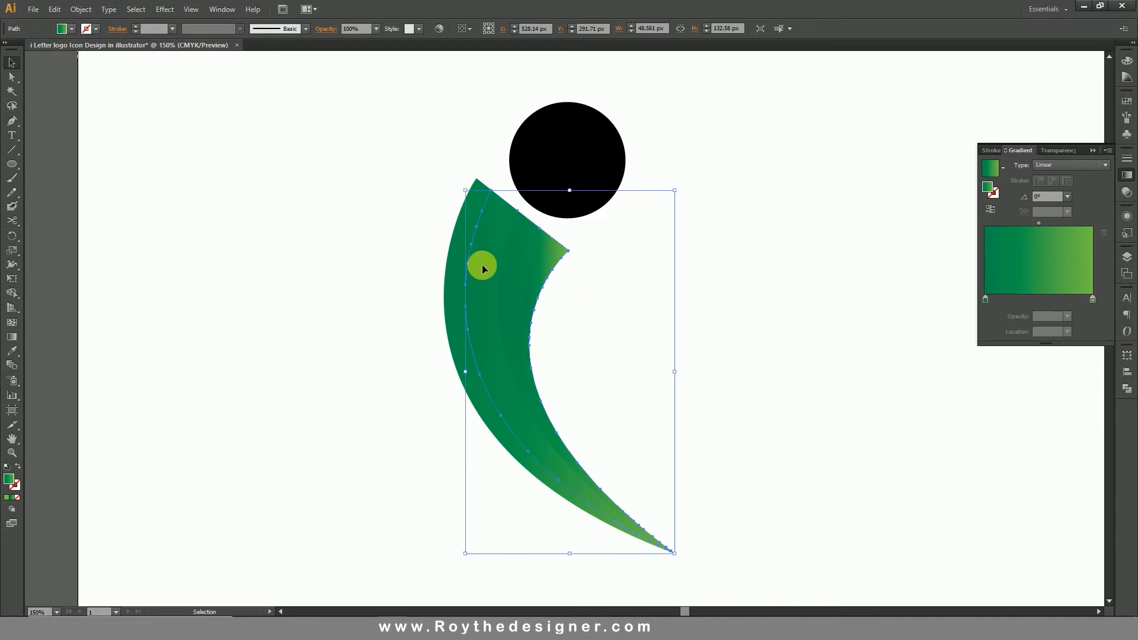
pyautogui.click(164, 10)
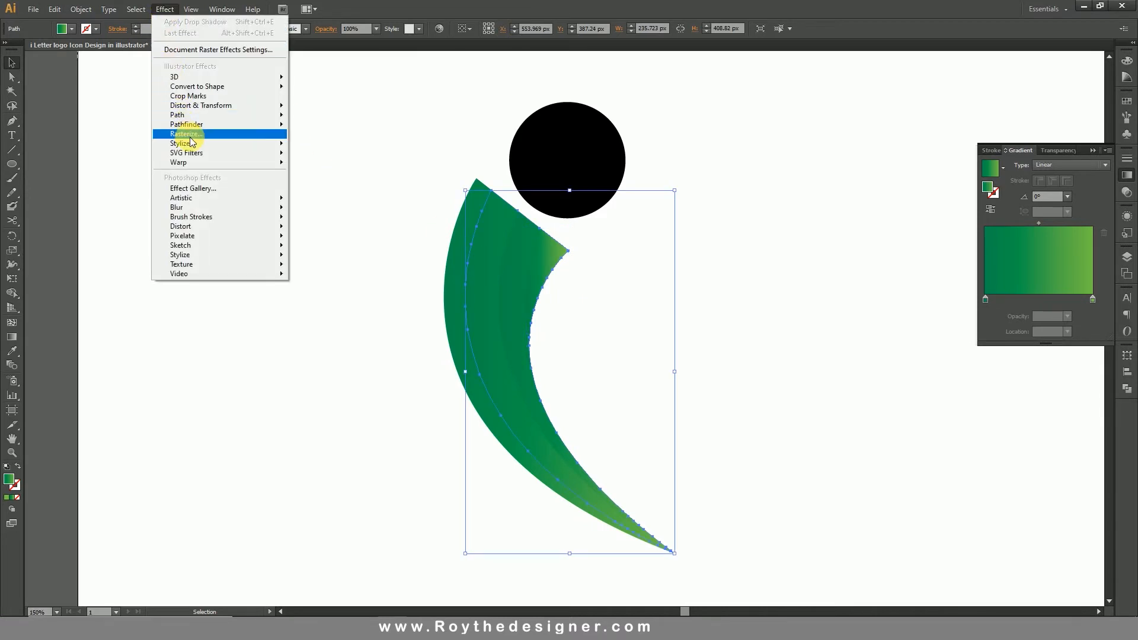
pyautogui.moveTo(223, 144)
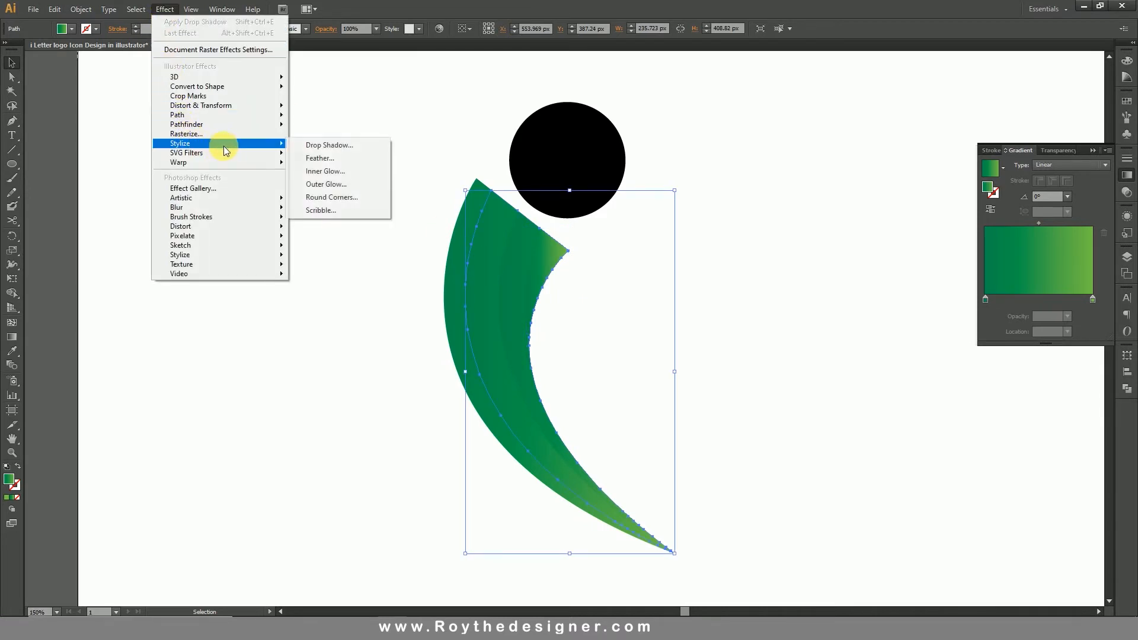
pyautogui.click(323, 146)
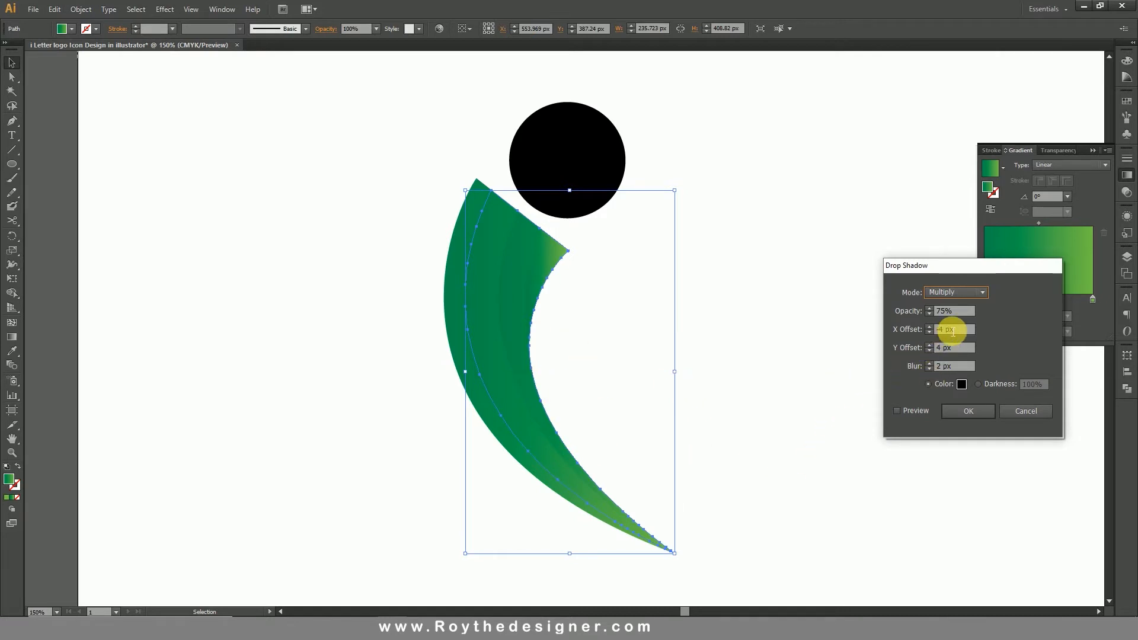
pyautogui.click(913, 415)
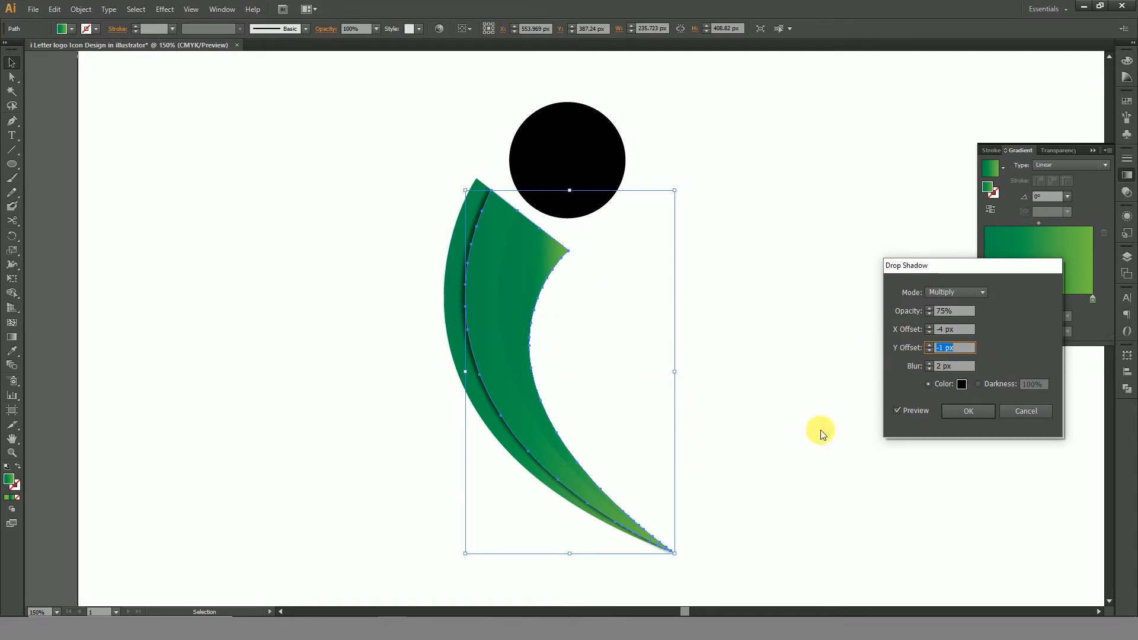
pyautogui.click(960, 412)
pyautogui.click(740, 293)
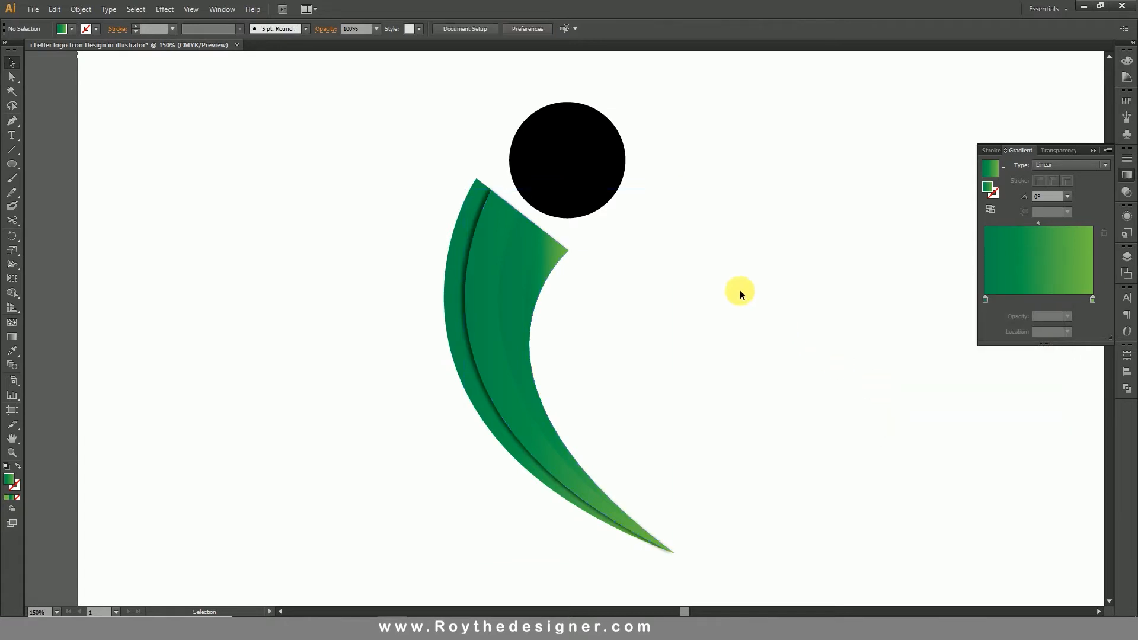
# Apply the same drop shadow to the third strip and to the inner wedge, leaving nothing selected.
pyautogui.click(516, 284)
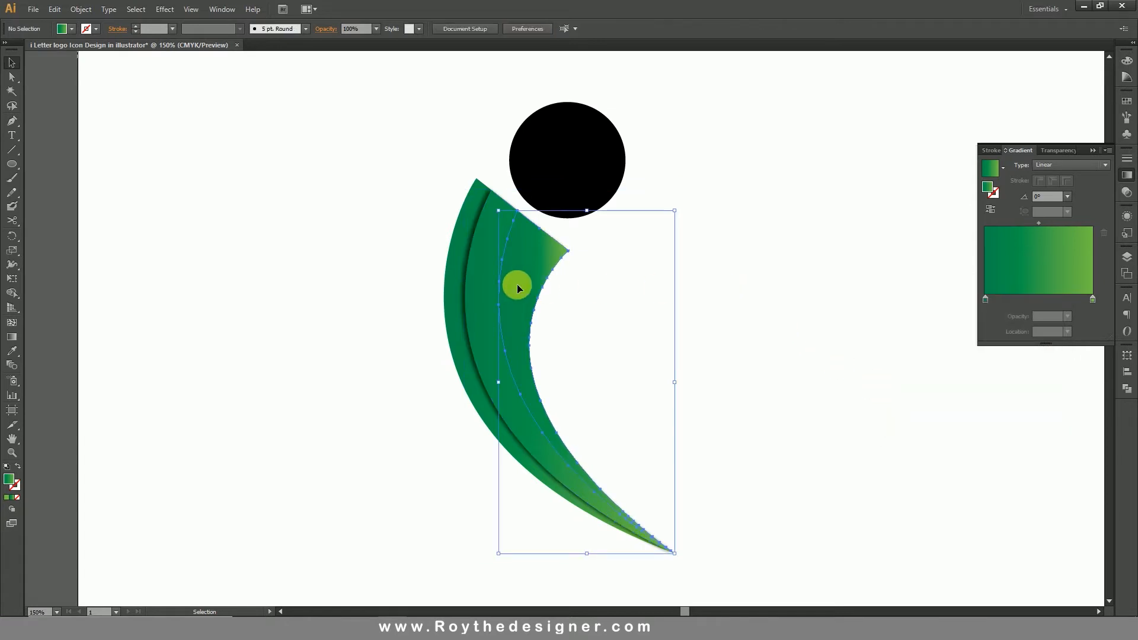
pyautogui.click(164, 10)
pyautogui.click(173, 23)
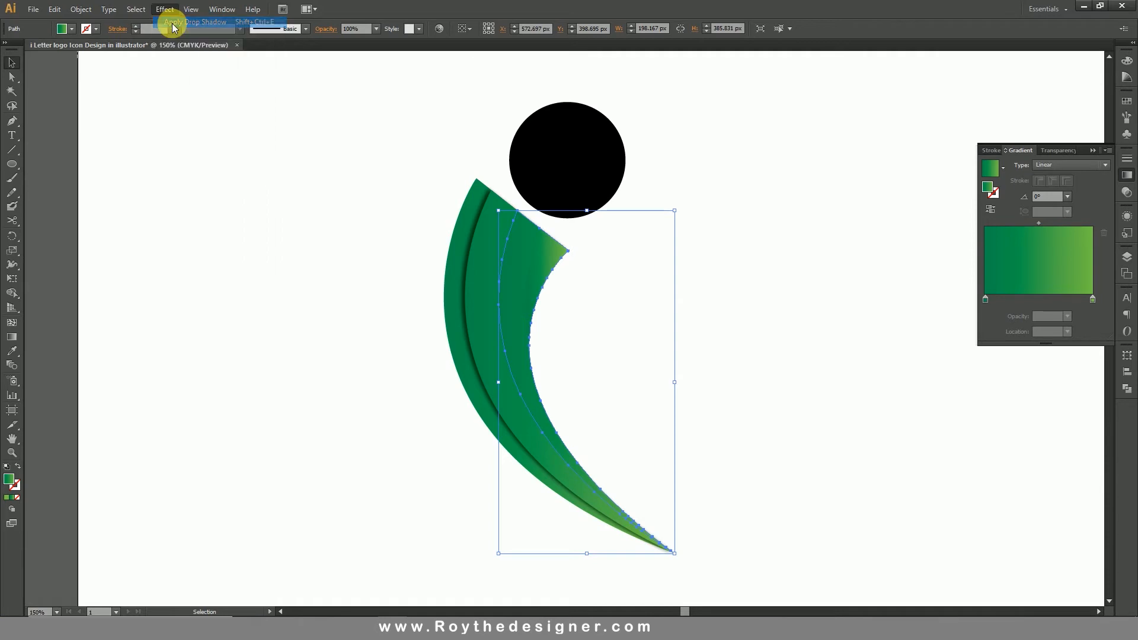
pyautogui.click(536, 263)
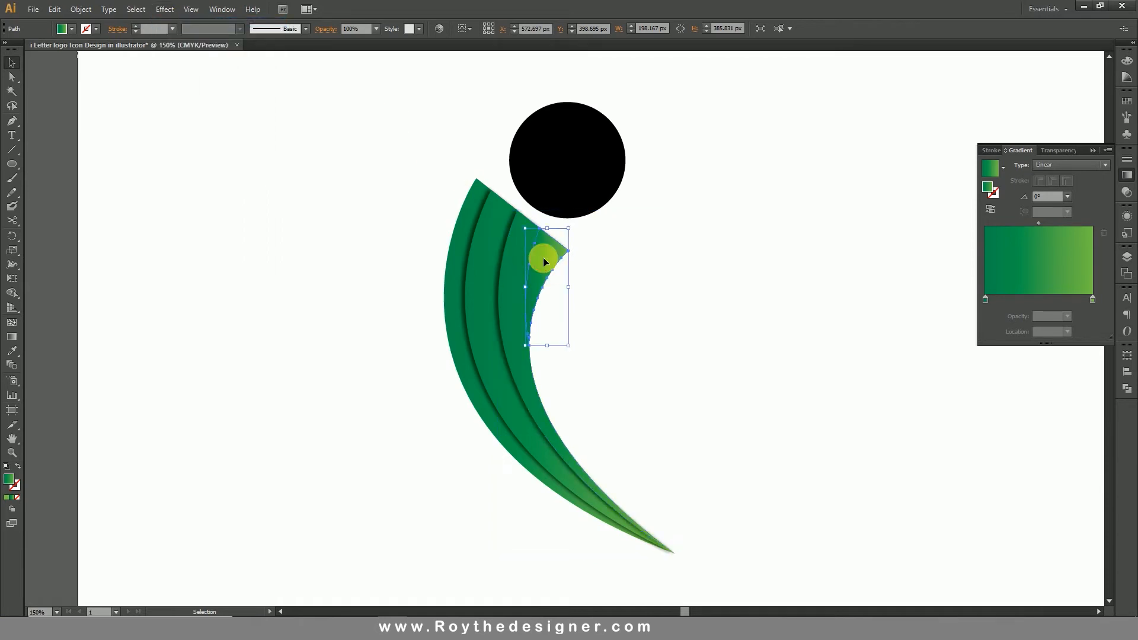
pyautogui.click(165, 9)
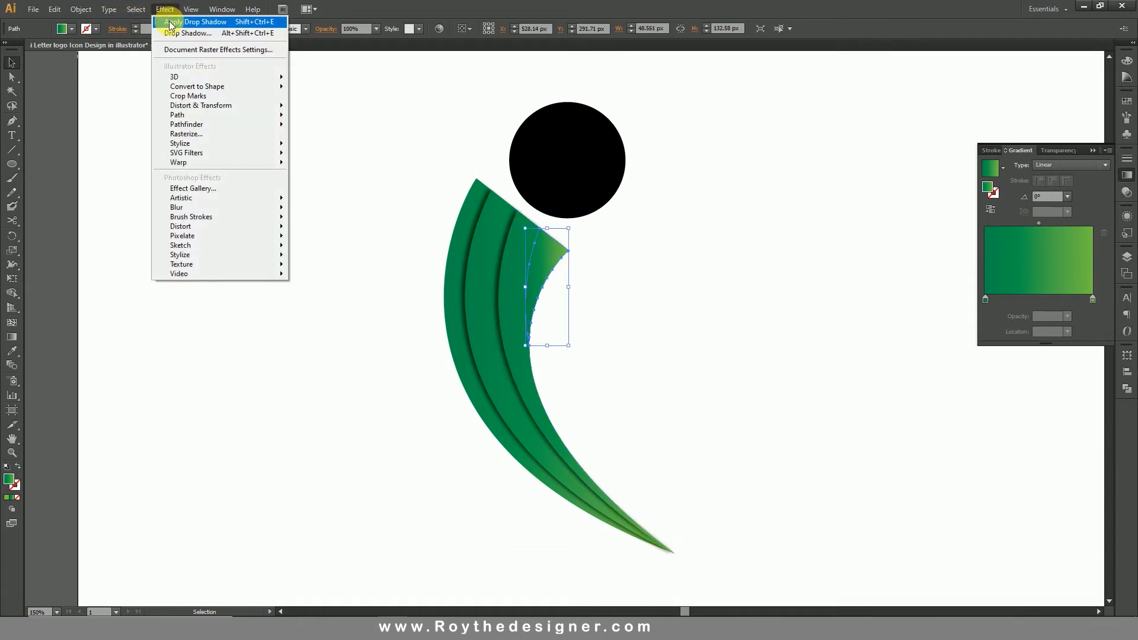
pyautogui.click(171, 22)
pyautogui.click(613, 321)
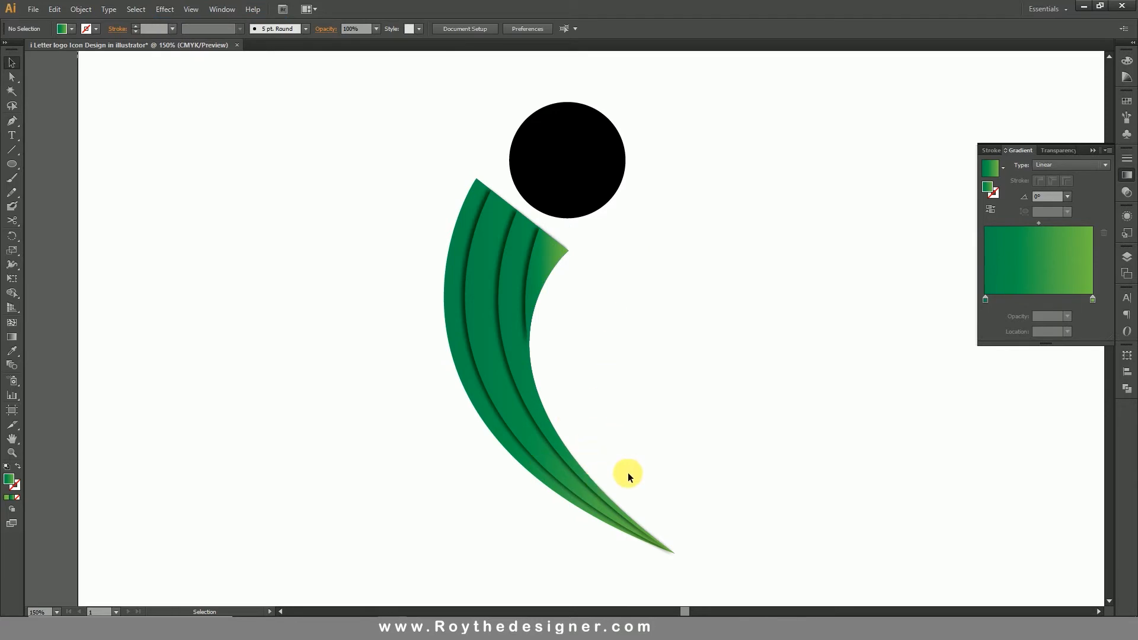
# Select all four green stem strips without the black circle and lock them.
pyautogui.click(557, 177)
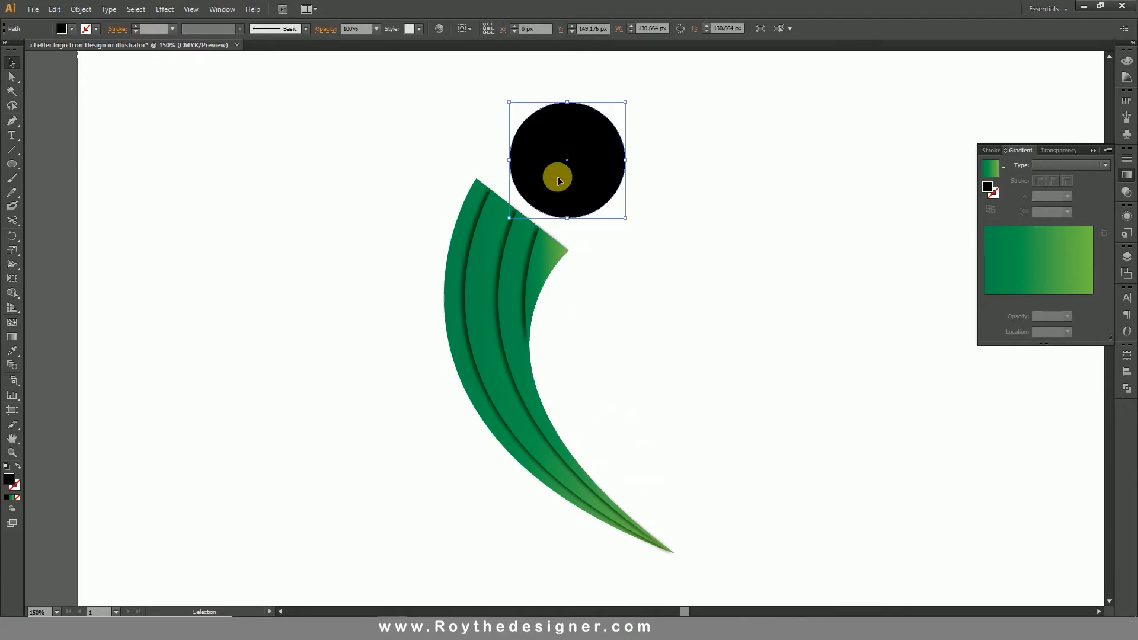
pyautogui.click(657, 225)
pyautogui.moveTo(395, 121); pyautogui.dragTo(729, 356)
pyautogui.moveTo(694, 454); pyautogui.dragTo(249, 508)
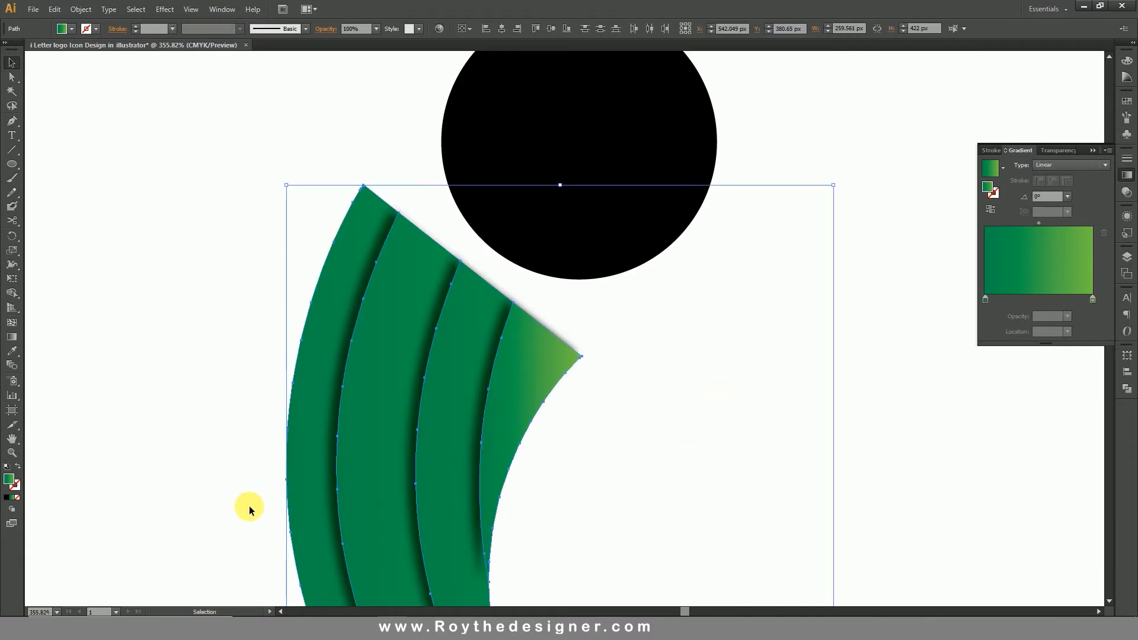
pyautogui.click(81, 9)
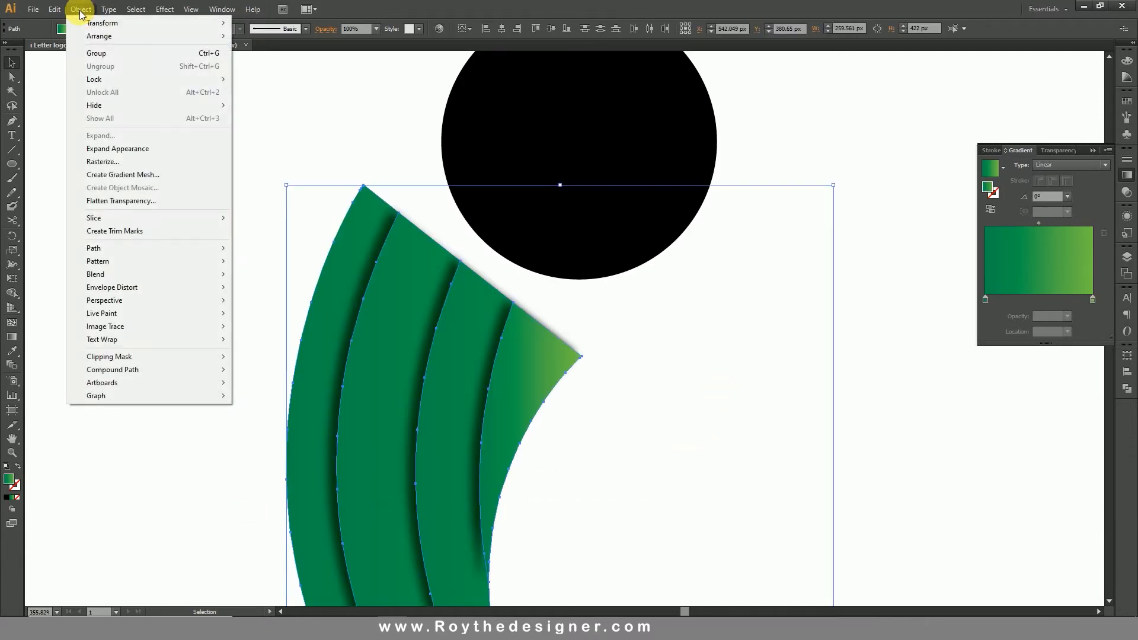
pyautogui.moveTo(101, 79)
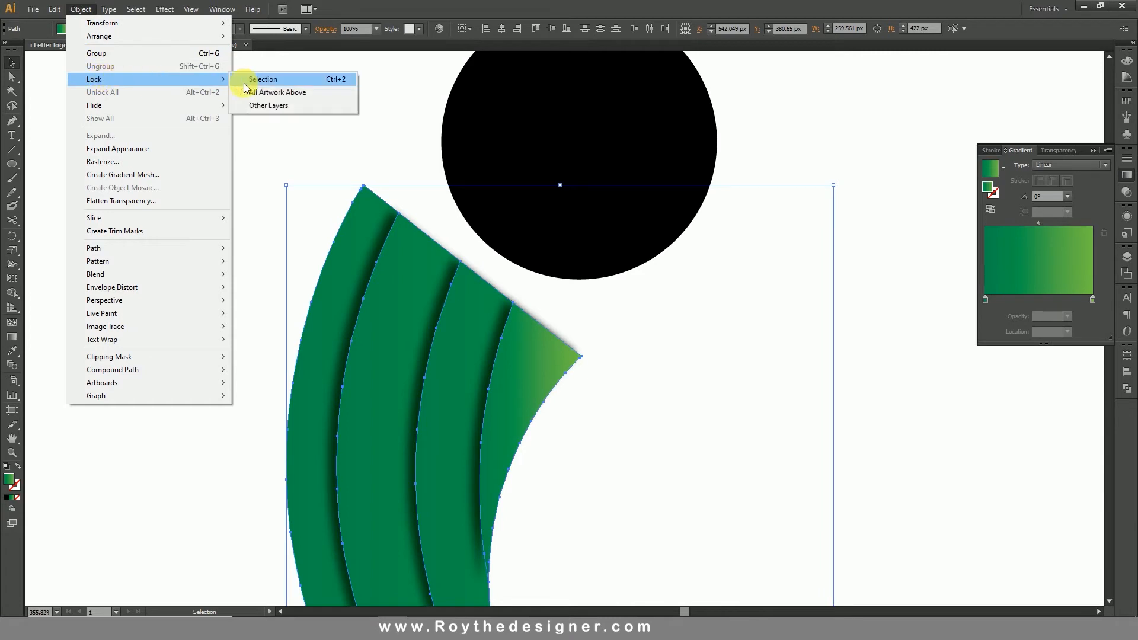
pyautogui.click(258, 81)
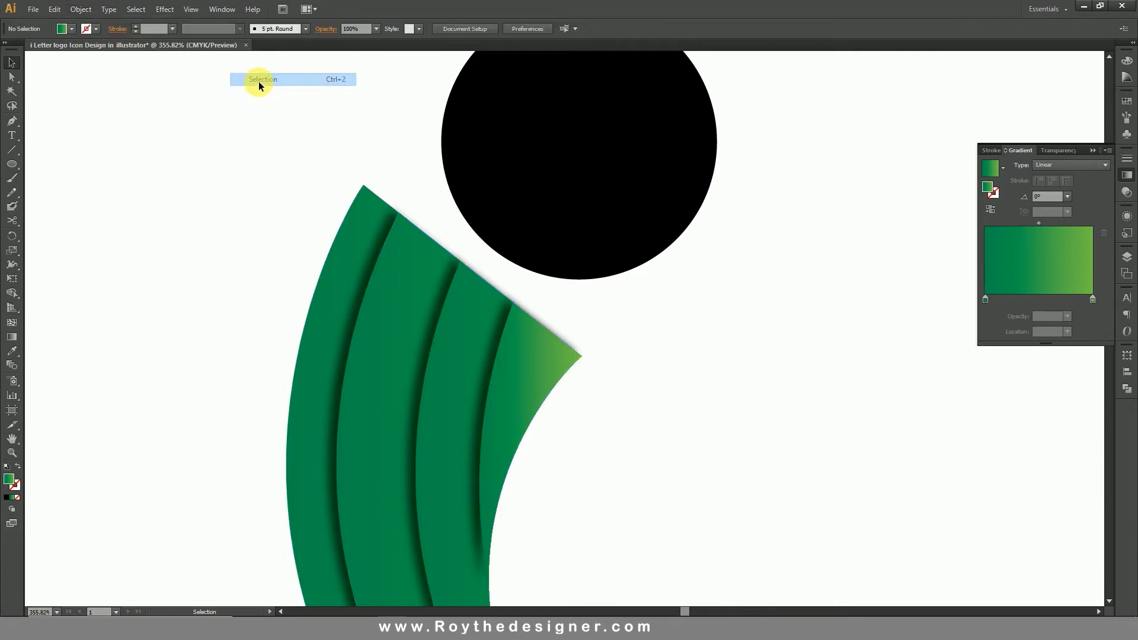
# Draw a closed lens-shaped cap between the stem's two upper corners with the Pen tool, about 103 by 82 px.
pyautogui.click(11, 121)
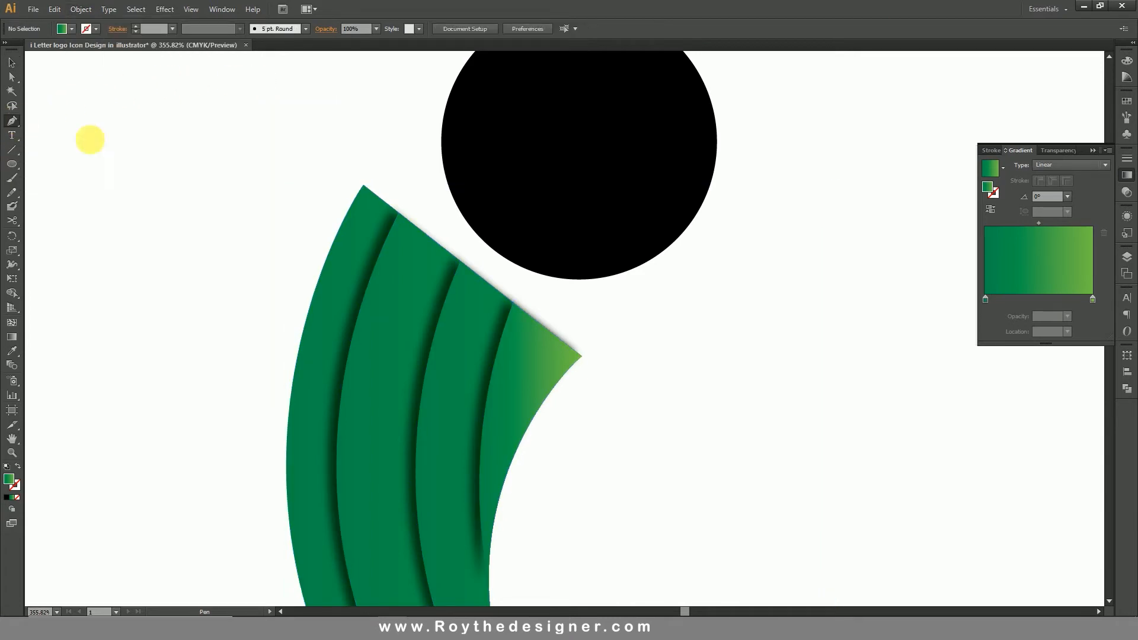
pyautogui.click(363, 186)
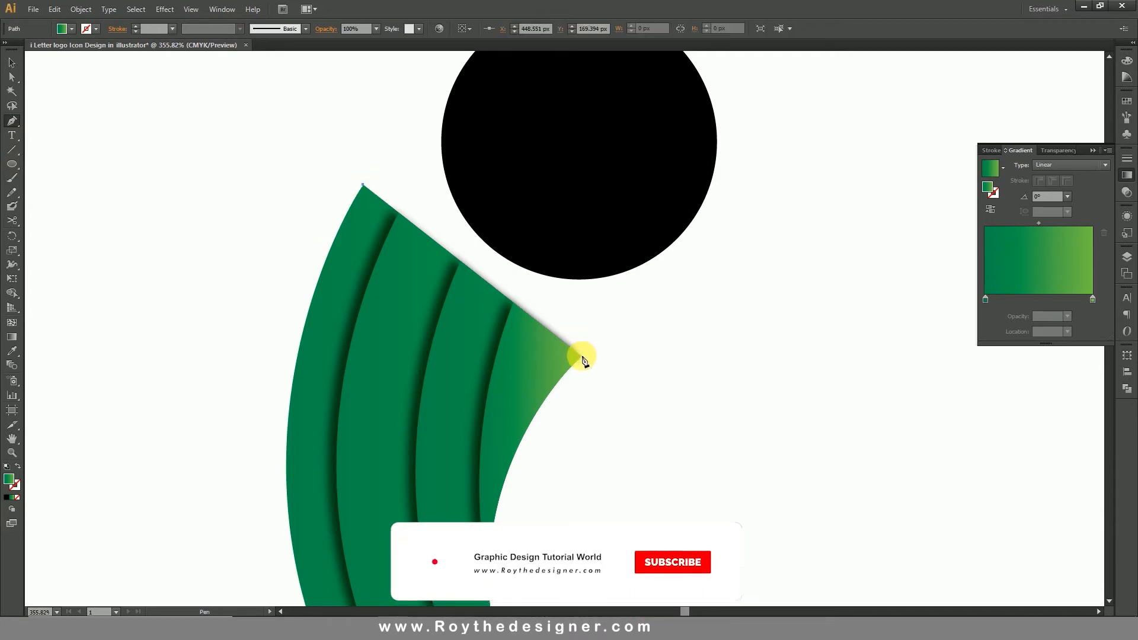
pyautogui.moveTo(581, 358); pyautogui.dragTo(757, 428)
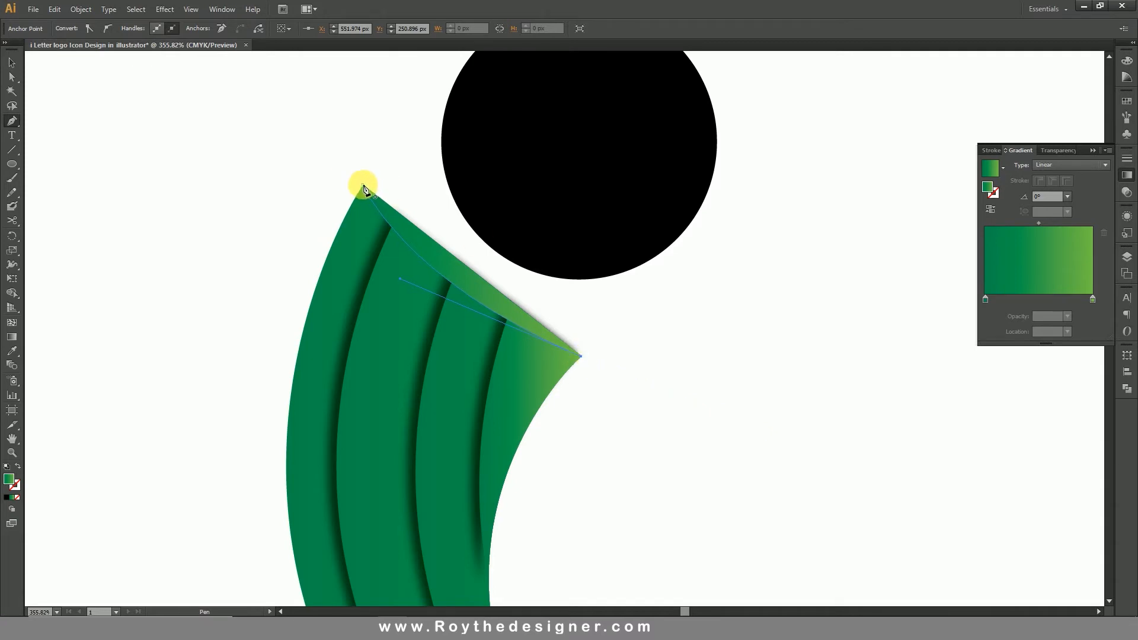
pyautogui.moveTo(364, 187); pyautogui.dragTo(250, 145)
pyautogui.click(12, 62)
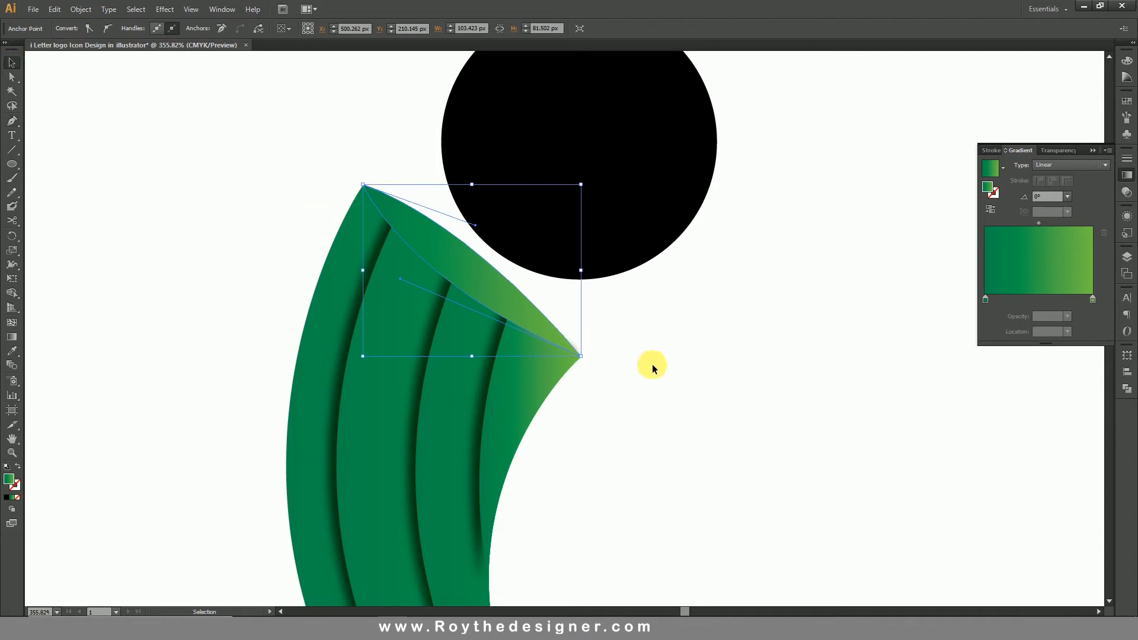
pyautogui.click(782, 397)
# Change the cap's green gradient to Radial and reverse it so the light green sits in the centre.
pyautogui.click(472, 271)
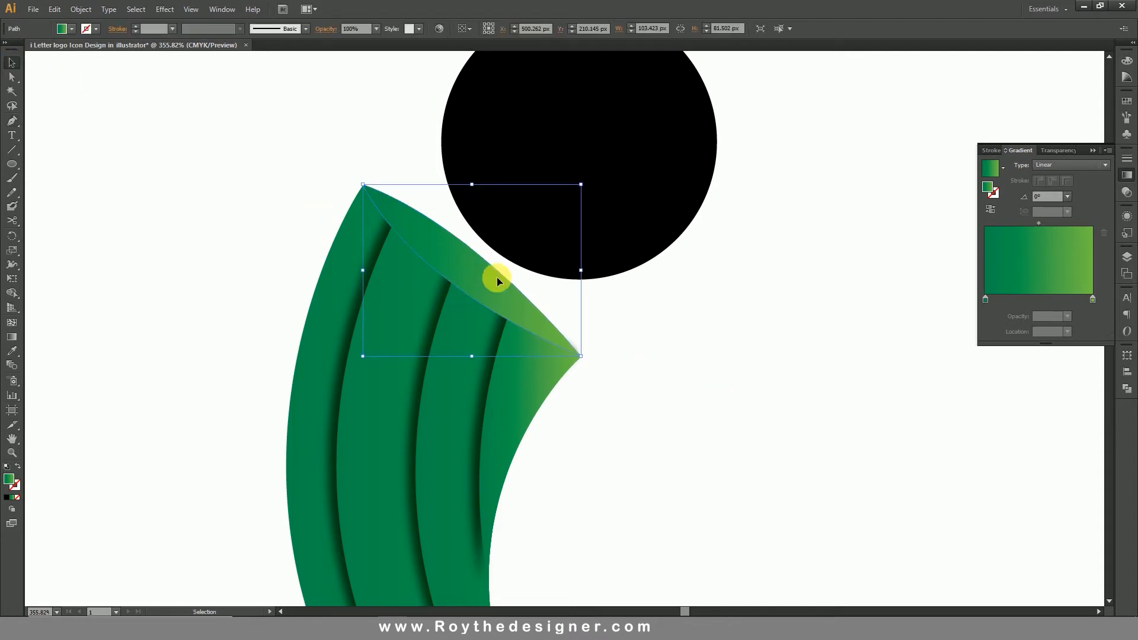
pyautogui.click(1065, 165)
pyautogui.click(1066, 185)
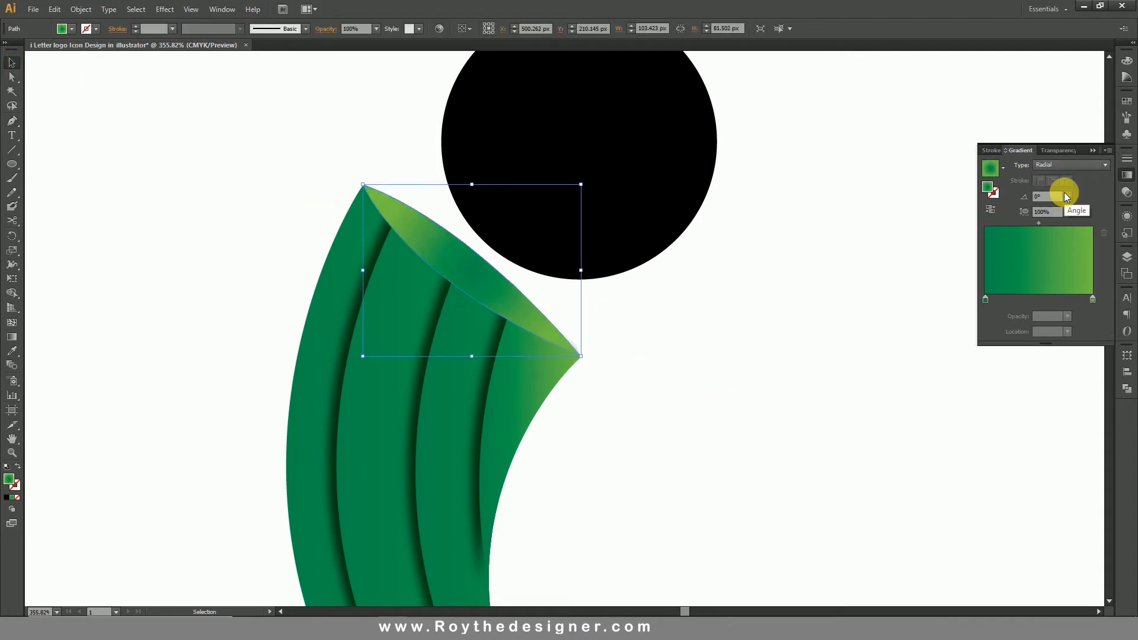
pyautogui.click(990, 209)
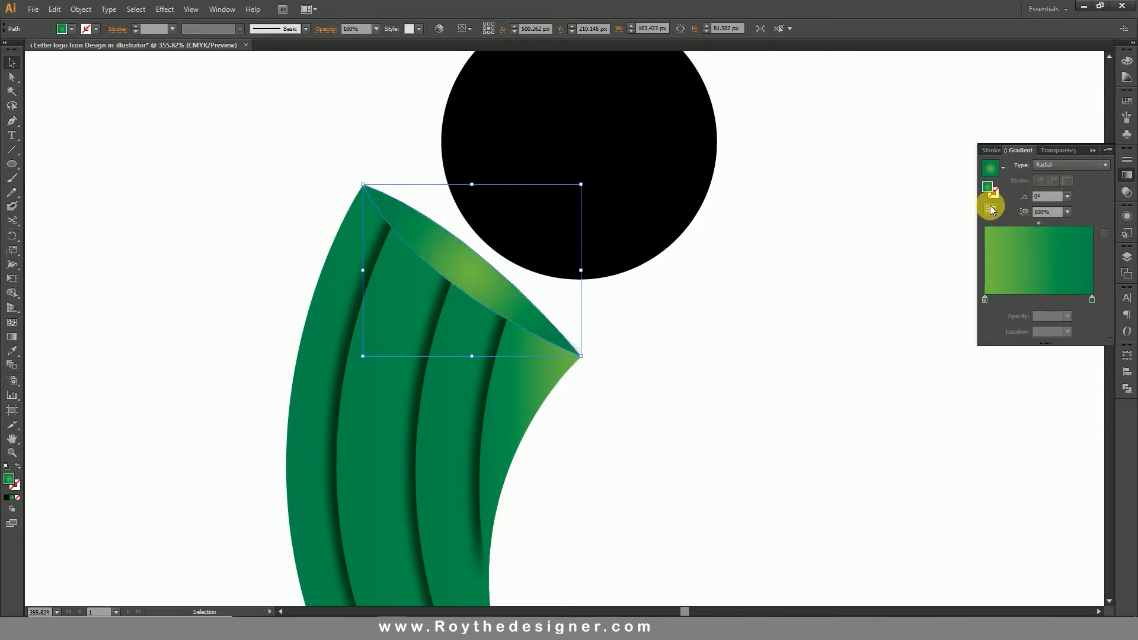
# Recolor the cap gradient's centre stop to white with all CMYK values at 0%, and move the gradient midpoint to 43.51%.
pyautogui.click(985, 299)
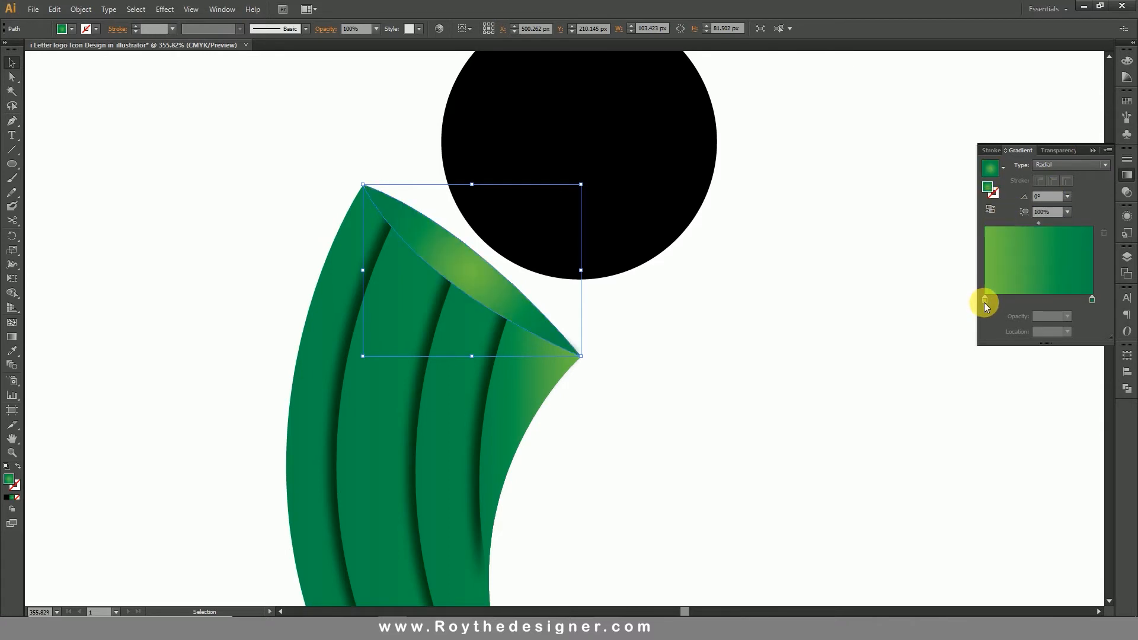
pyautogui.doubleClick(986, 300)
pyautogui.moveTo(1020, 358); pyautogui.dragTo(948, 338)
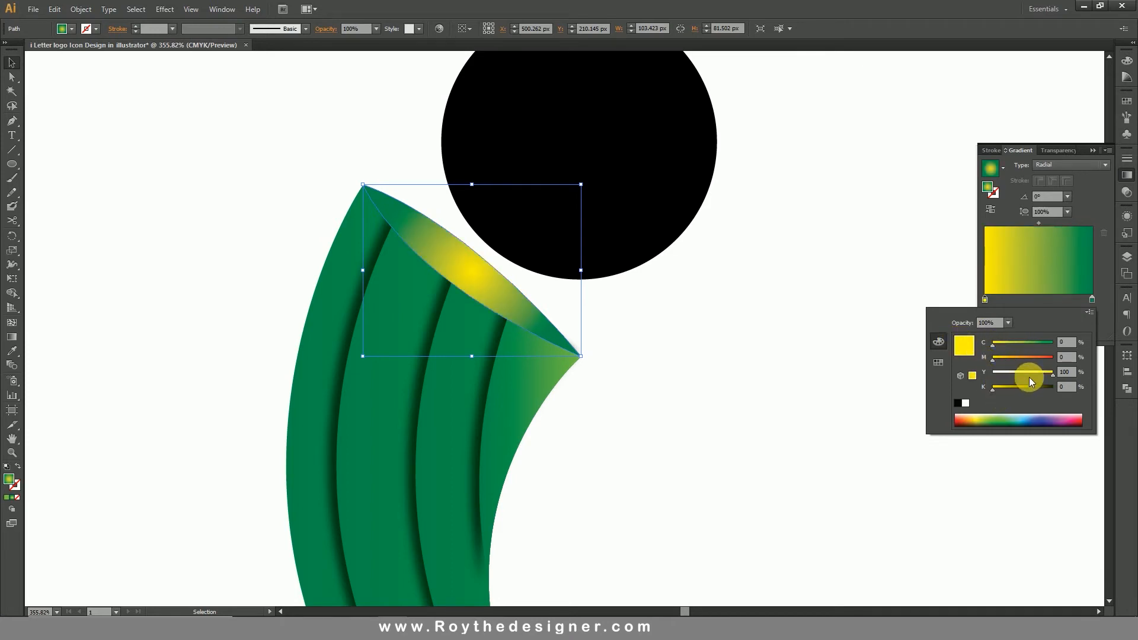
pyautogui.moveTo(1035, 373); pyautogui.dragTo(936, 378)
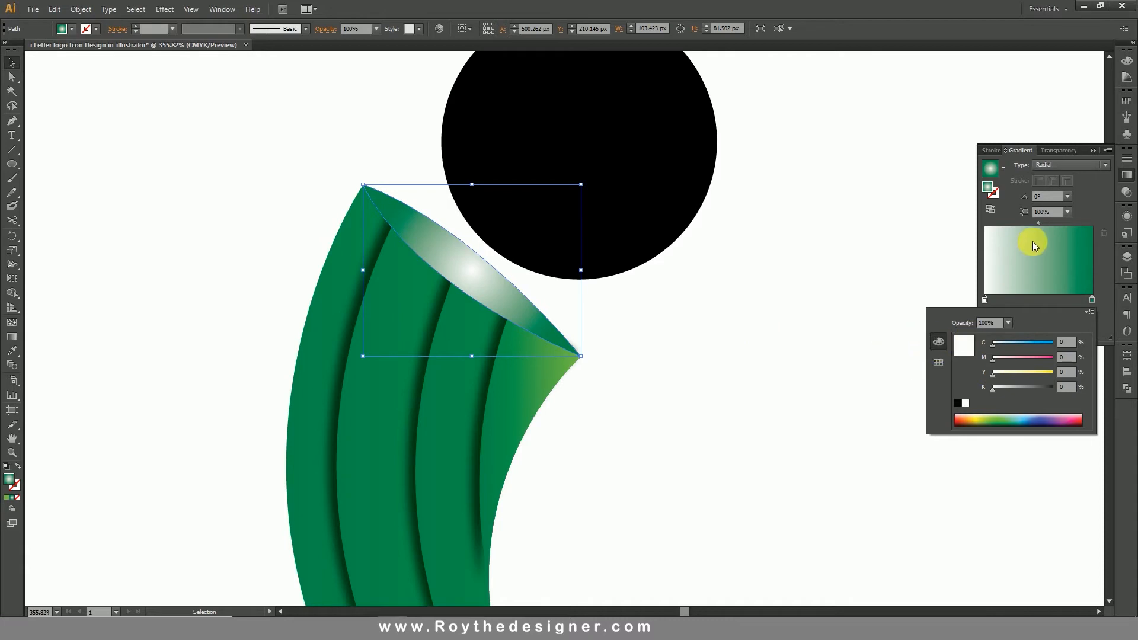
pyautogui.click(1038, 224)
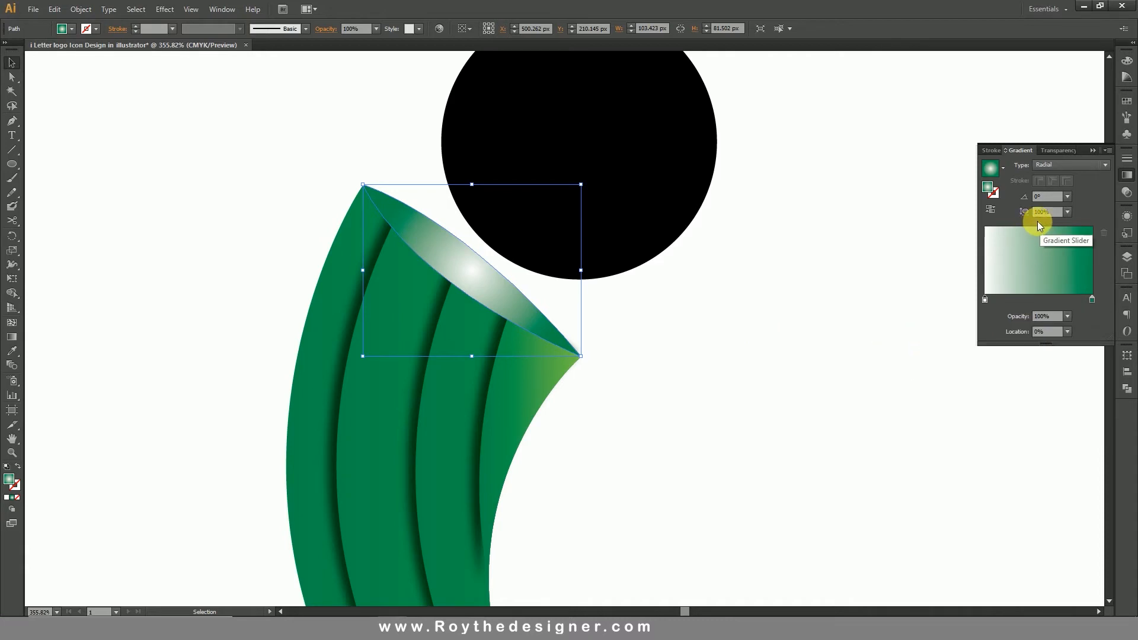
pyautogui.moveTo(1038, 222); pyautogui.dragTo(1019, 224)
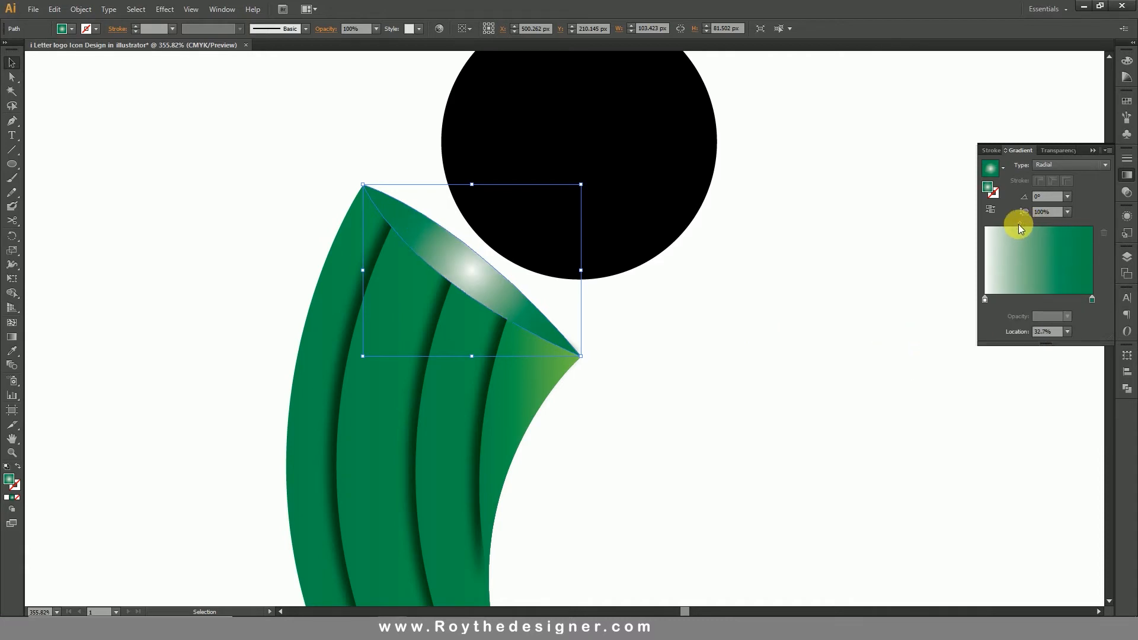
pyautogui.moveTo(1019, 225); pyautogui.dragTo(1031, 223)
pyautogui.click(804, 290)
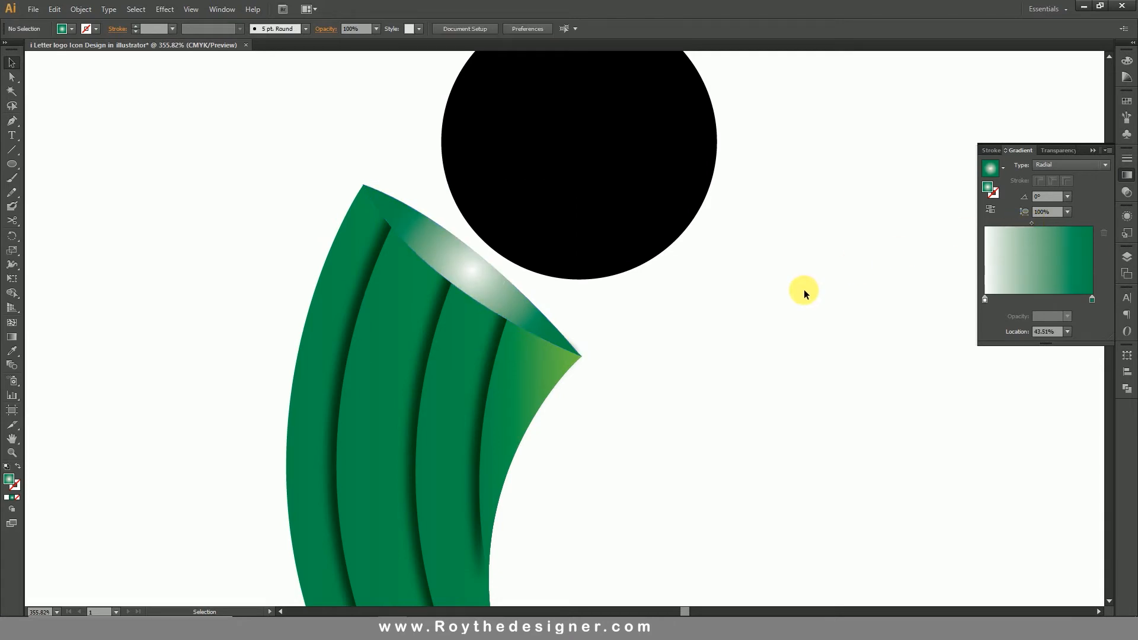
# Duplicate the white-centred gradient cap in place, directly in front of the original.
pyautogui.click(486, 281)
pyautogui.click(80, 9)
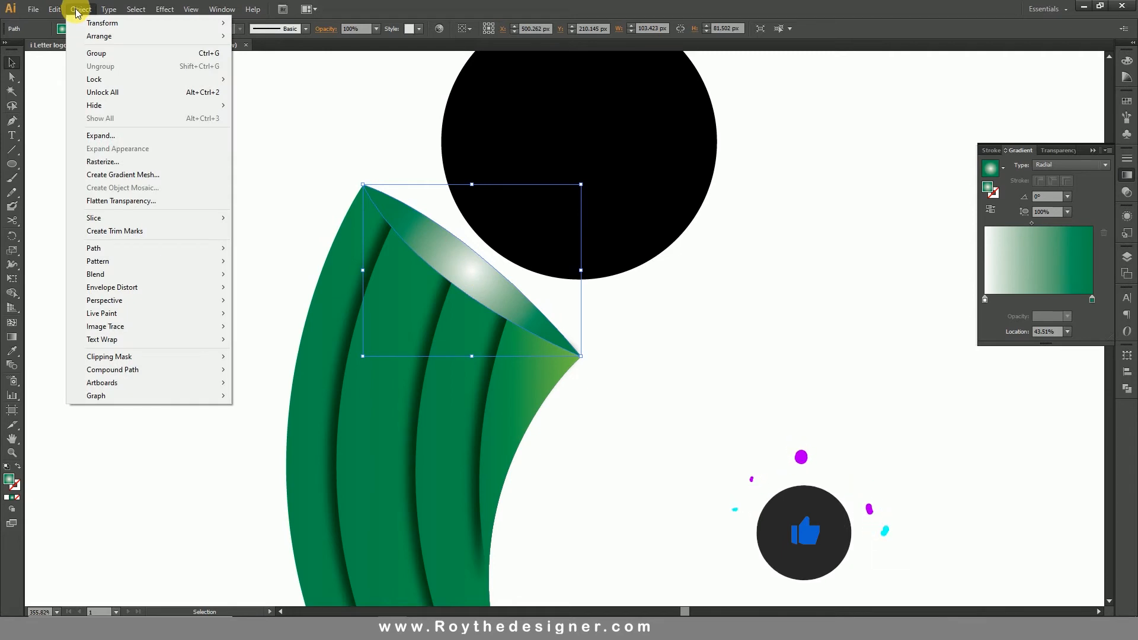
pyautogui.click(55, 8)
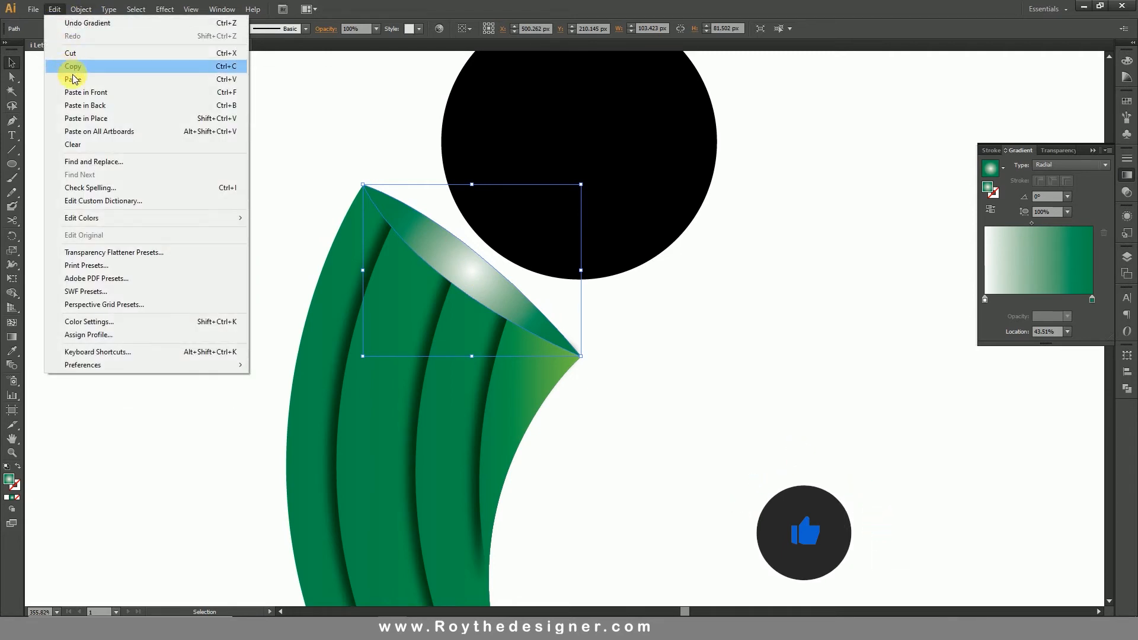
pyautogui.click(70, 66)
pyautogui.click(55, 9)
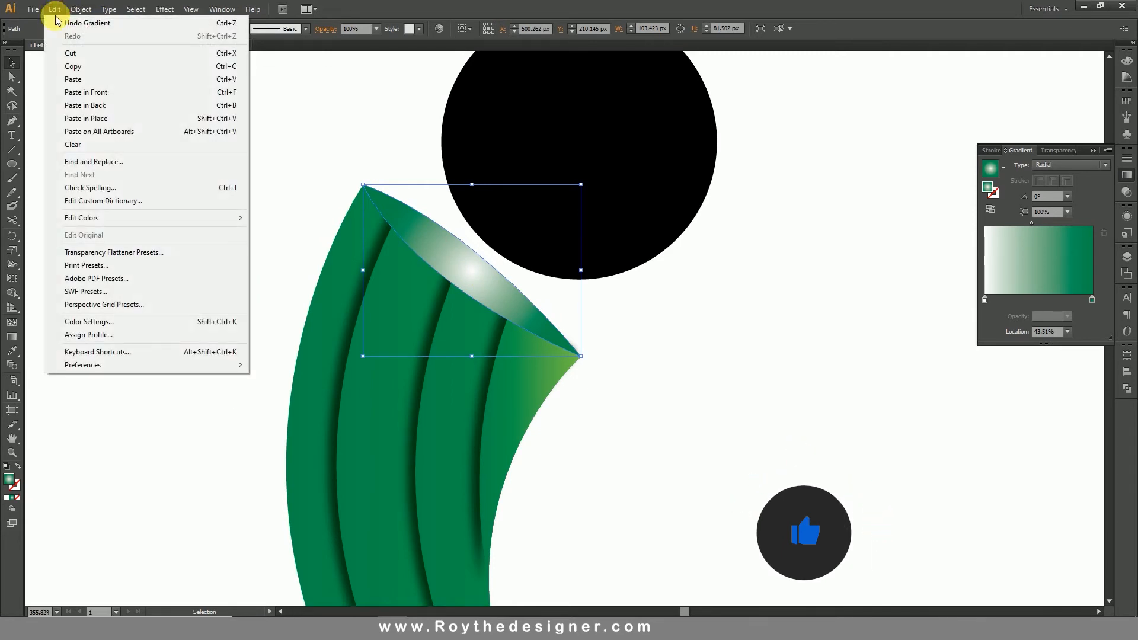
pyautogui.click(89, 93)
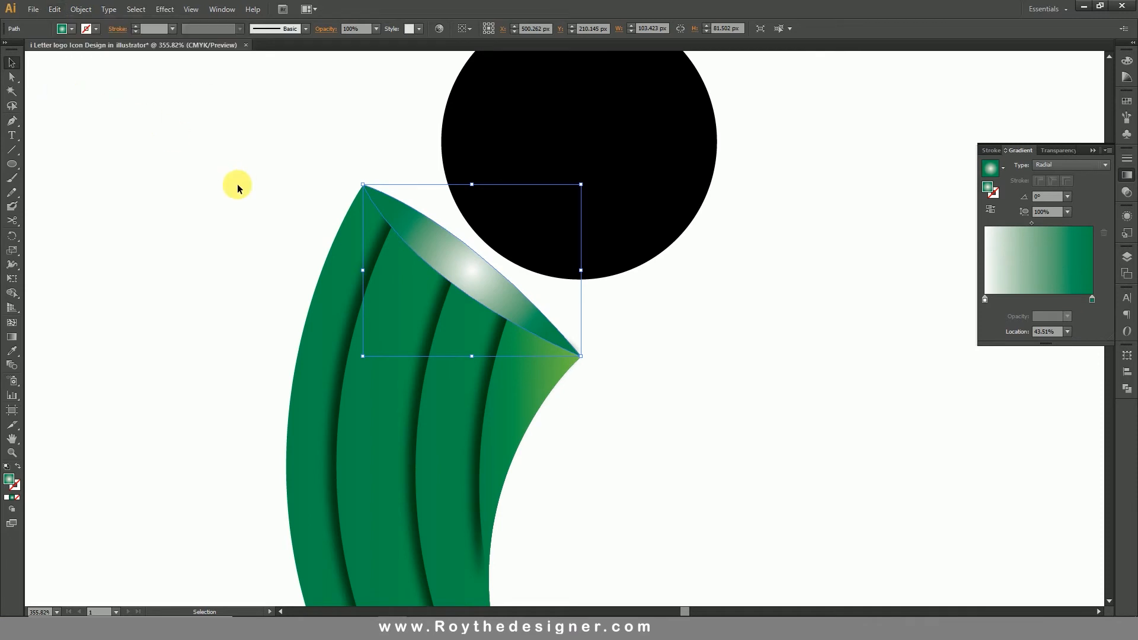
# Swap the fill and stroke of the cap copy and color its outline white.
pyautogui.click(17, 466)
pyautogui.click(16, 486)
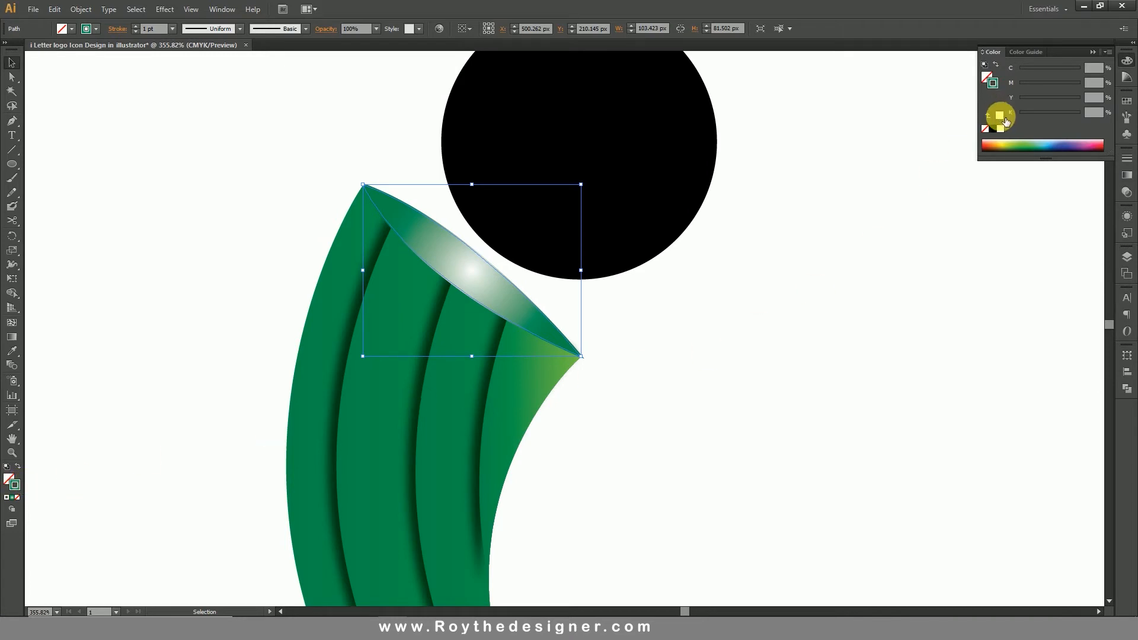
pyautogui.click(999, 113)
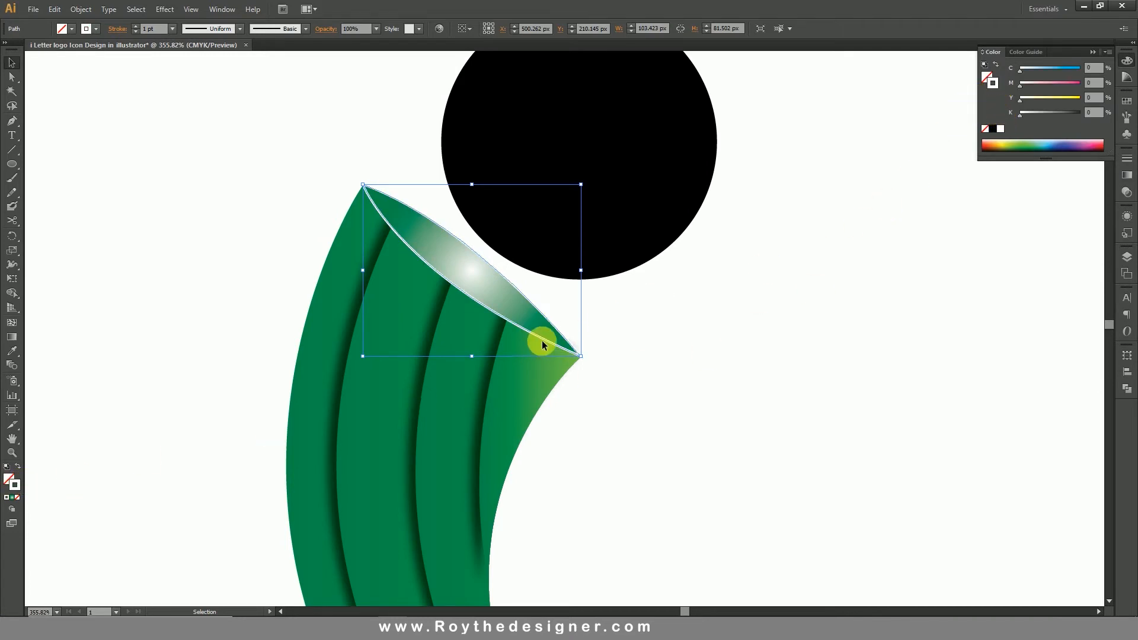
# Give the white cap outline a variable width profile tapered at both ends and a round cap.
pyautogui.click(240, 28)
pyautogui.click(216, 66)
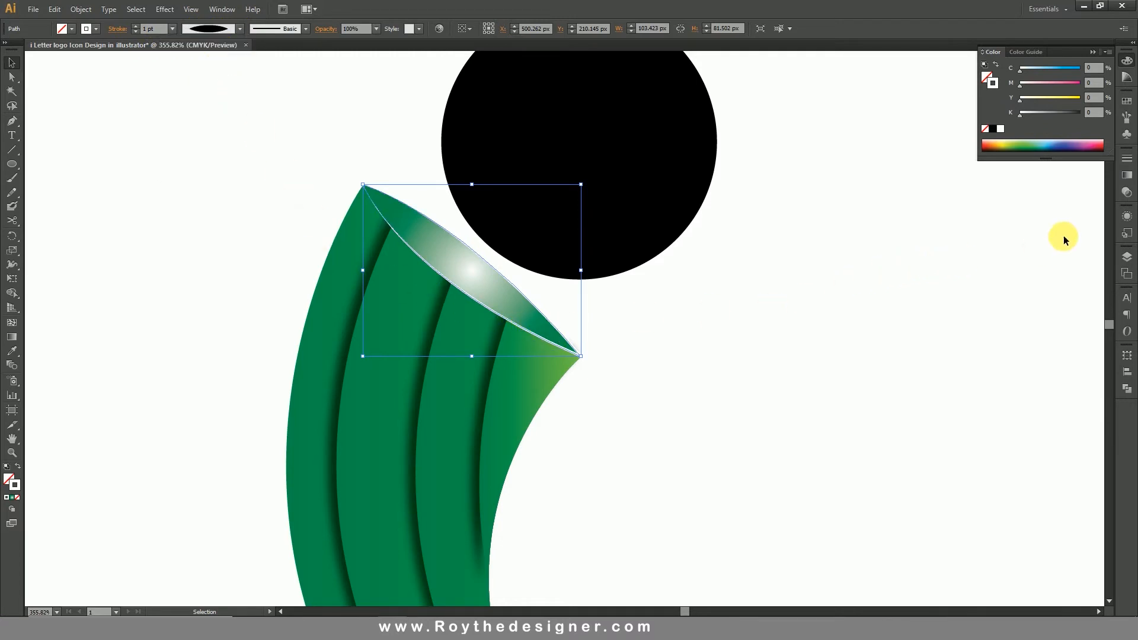
pyautogui.click(1127, 158)
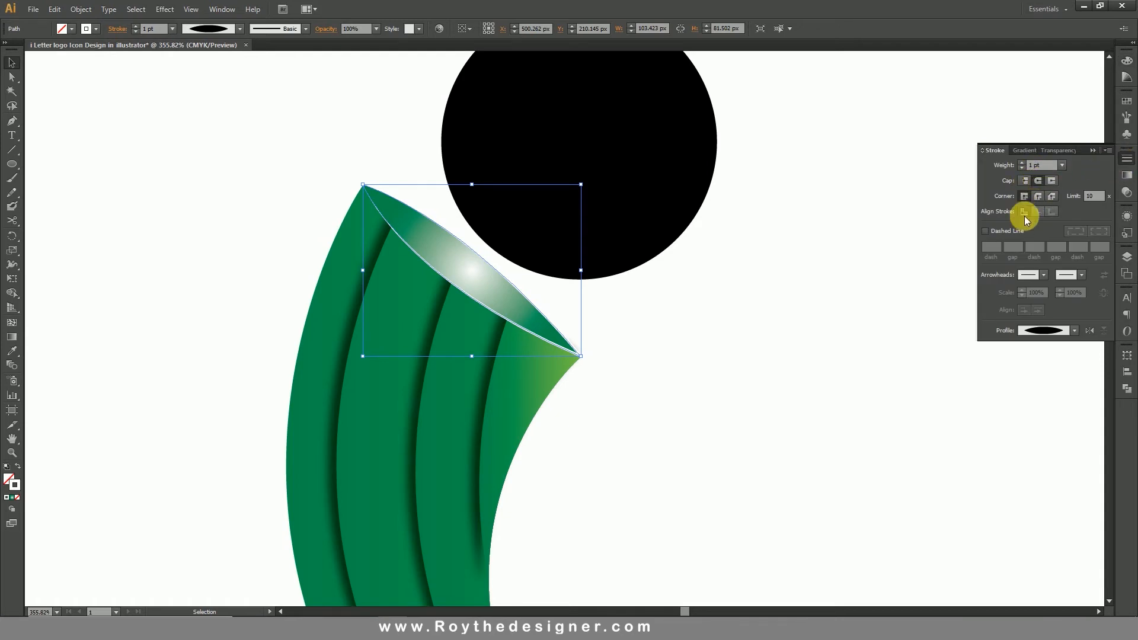
pyautogui.click(1041, 181)
pyautogui.click(667, 379)
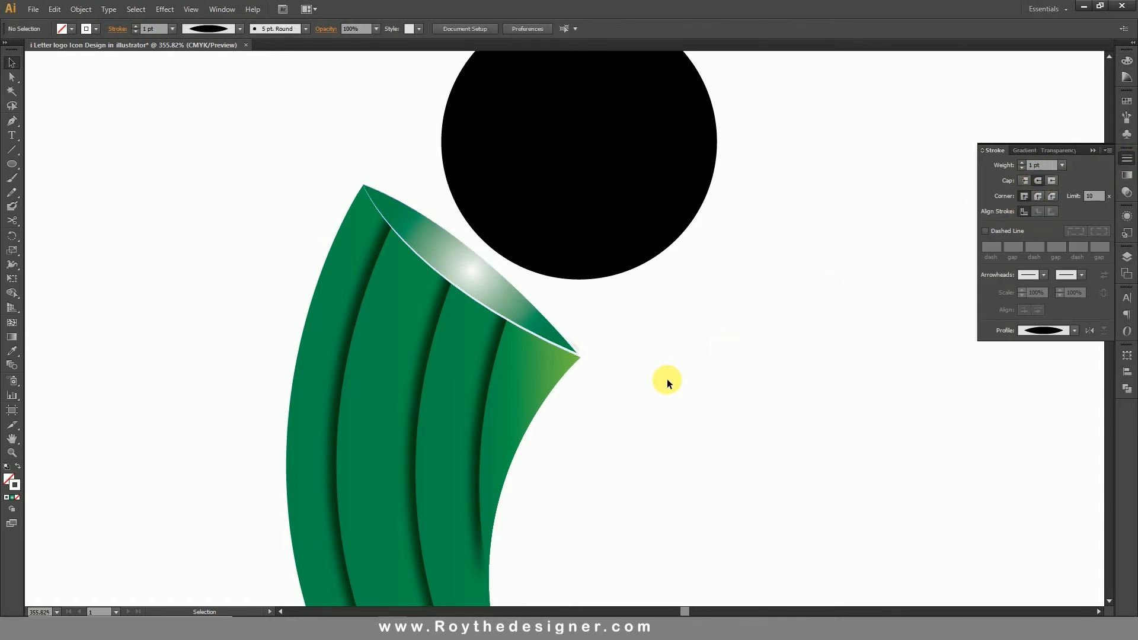
# Move the black circle slightly down and left so it overlaps the cap, and bring it to the front.
pyautogui.click(605, 202)
pyautogui.press('space')
pyautogui.moveTo(741, 225); pyautogui.dragTo(727, 316)
pyautogui.moveTo(628, 267); pyautogui.dragTo(610, 282)
pyautogui.rightClick(610, 283)
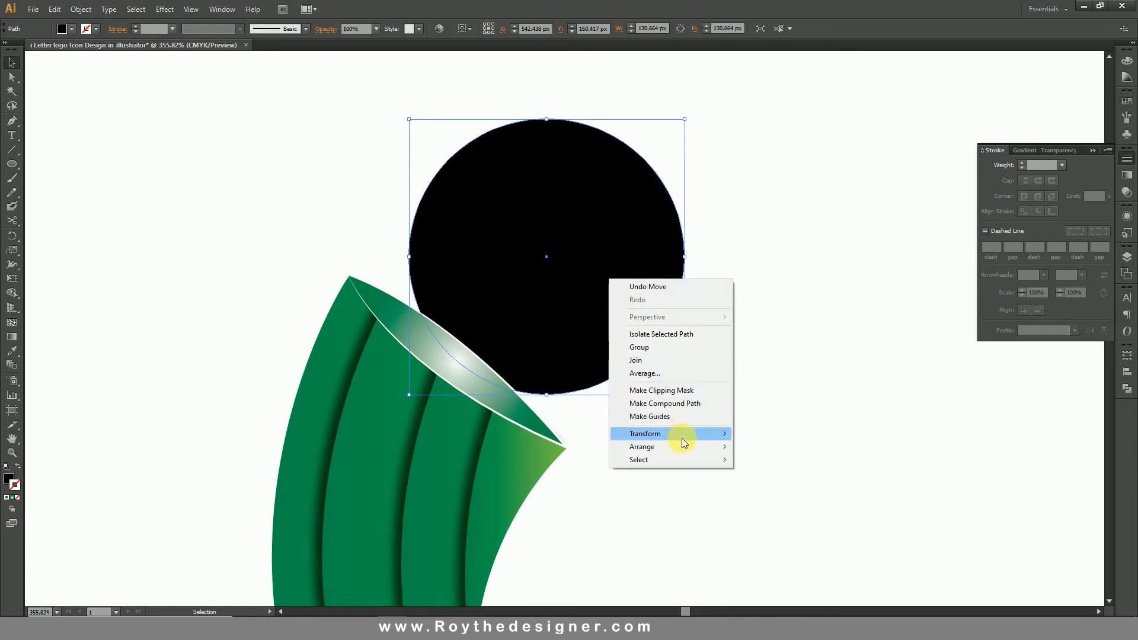
pyautogui.moveTo(692, 447)
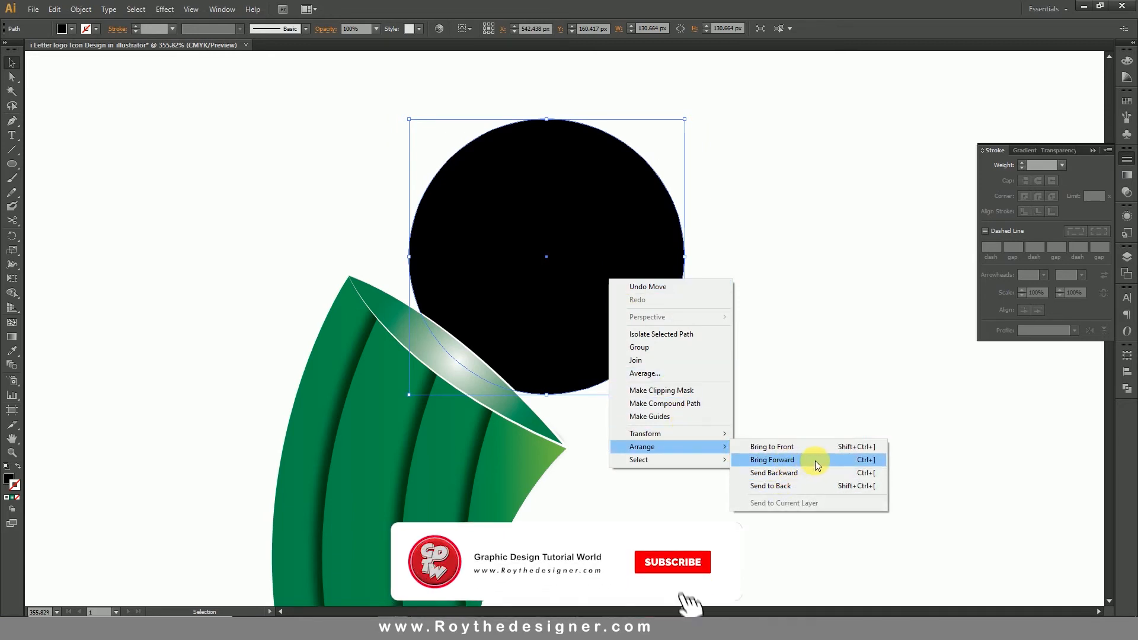
pyautogui.click(827, 448)
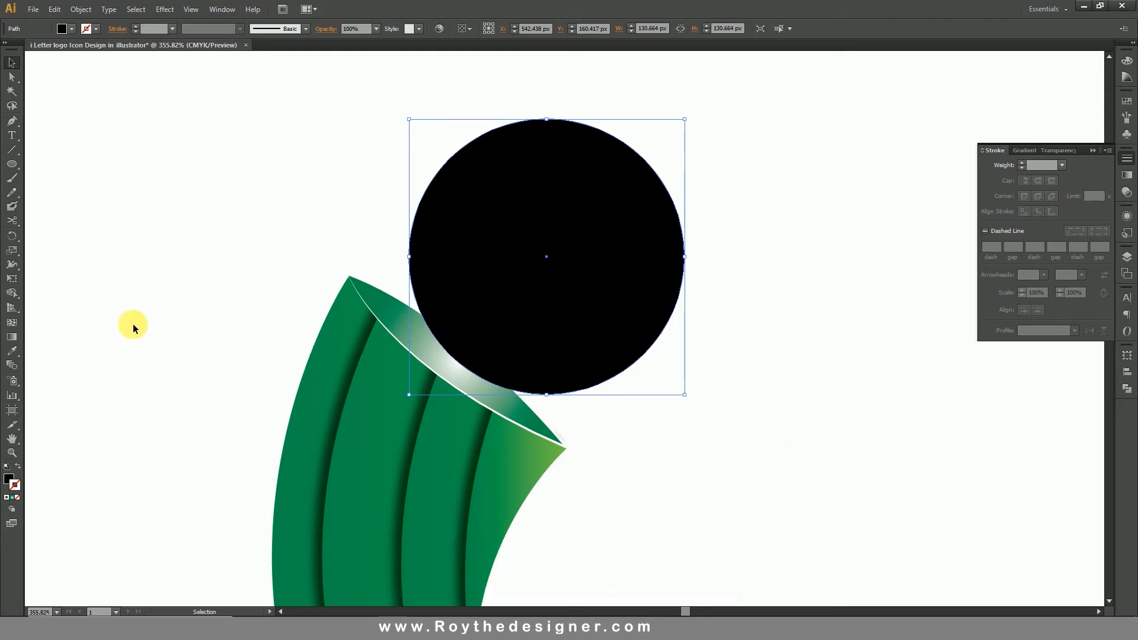
# Fill the black circle with the stem's green gradient using the Eyedropper, and shift it slightly up and left.
pyautogui.click(13, 351)
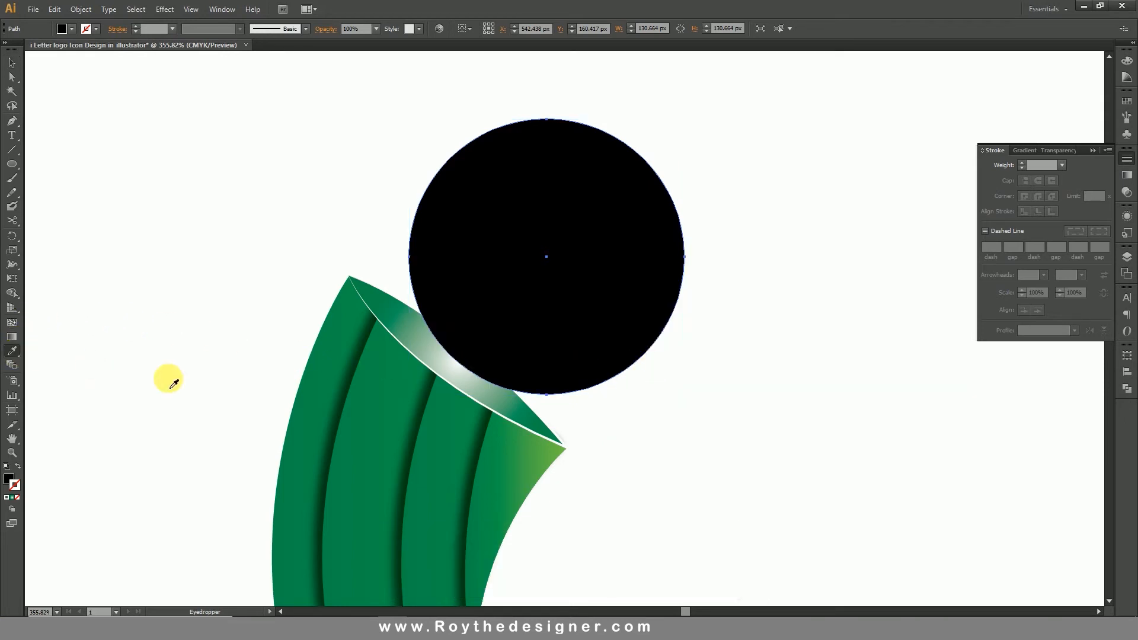
pyautogui.click(365, 428)
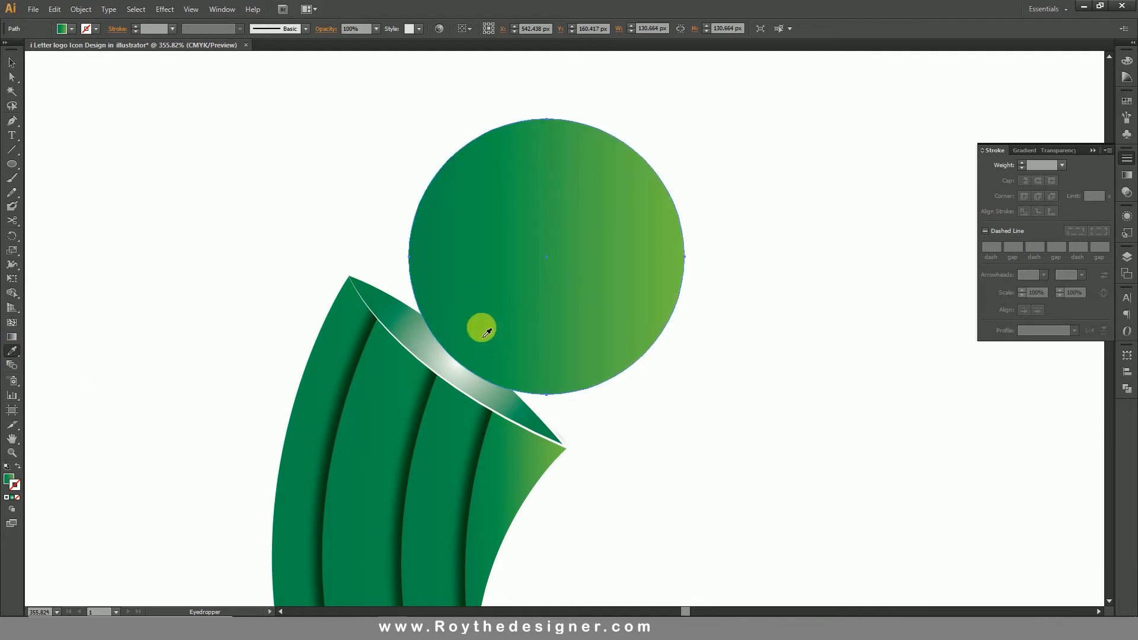
pyautogui.click(13, 64)
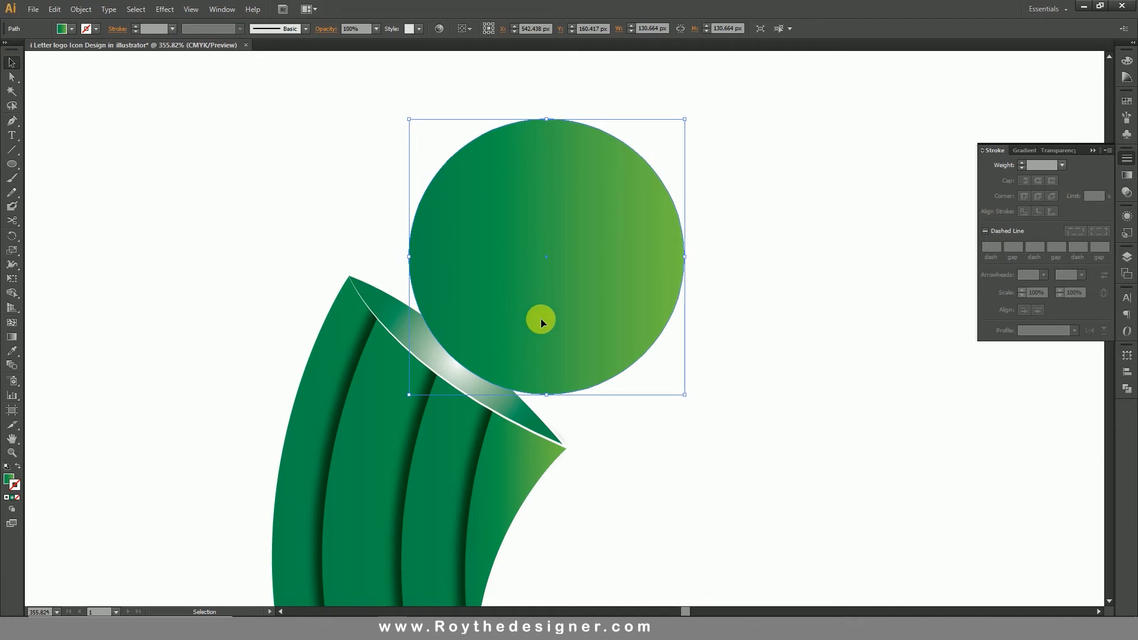
pyautogui.moveTo(535, 318); pyautogui.dragTo(549, 313)
# Duplicate the green circle in place in front and scale the copy about its centre to about 117 px.
pyautogui.click(81, 9)
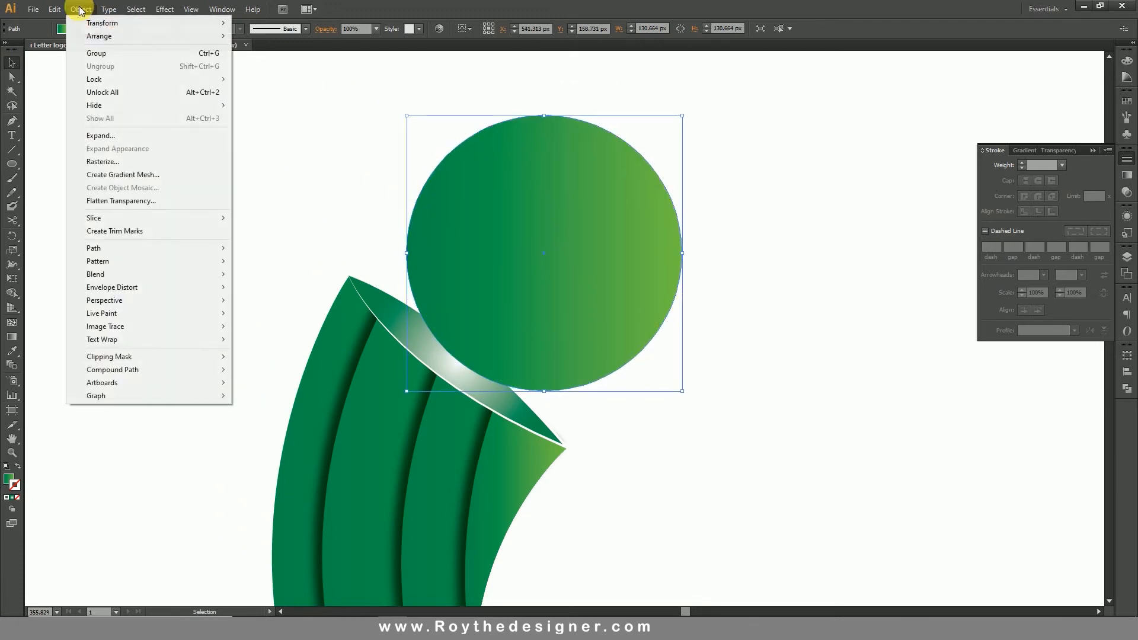
pyautogui.moveTo(54, 9)
pyautogui.click(74, 66)
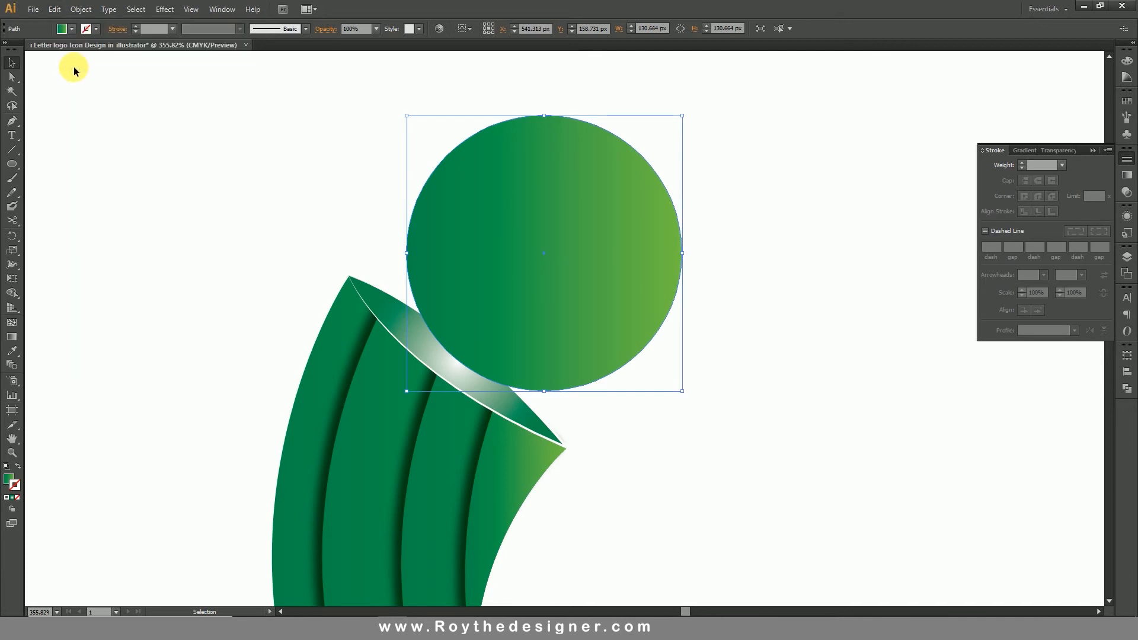
pyautogui.click(60, 9)
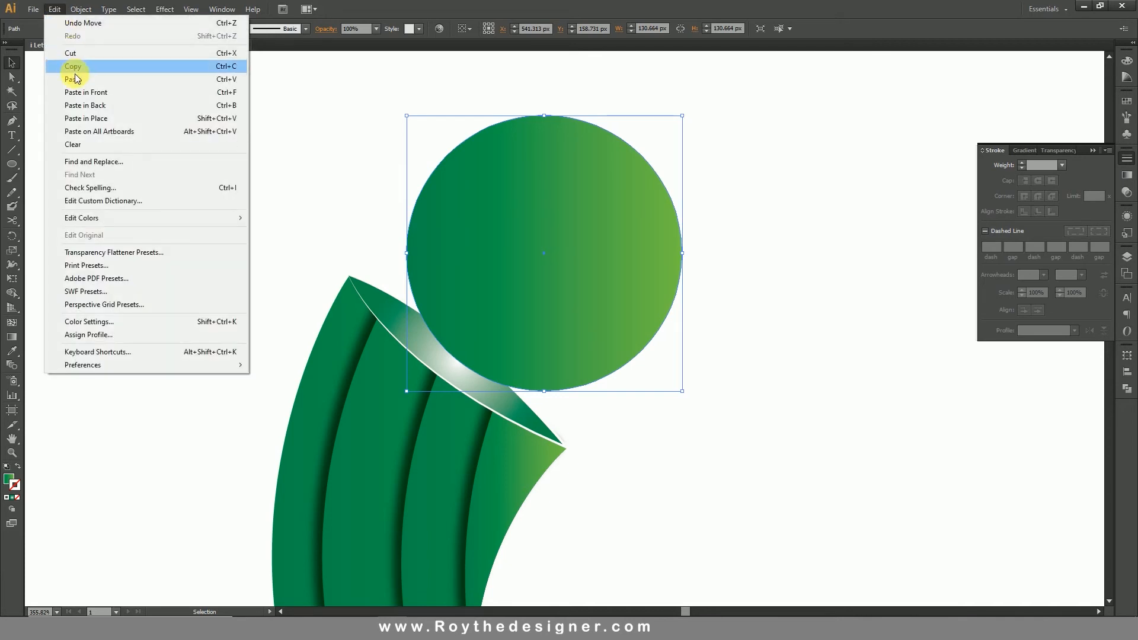
pyautogui.click(83, 92)
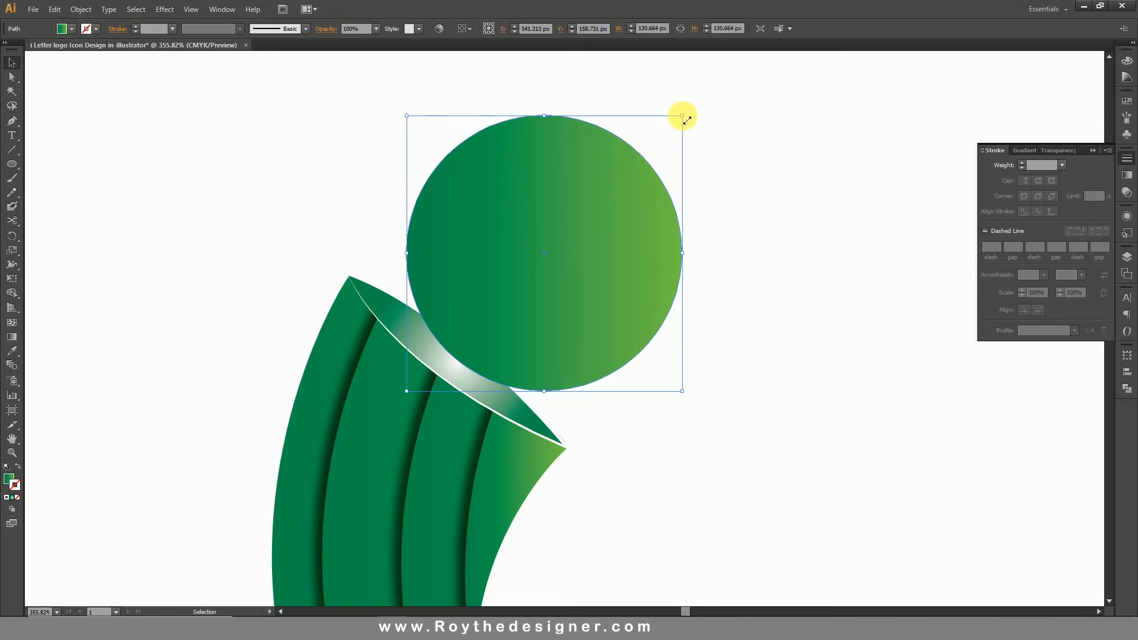
pyautogui.moveTo(684, 116); pyautogui.dragTo(668, 129)
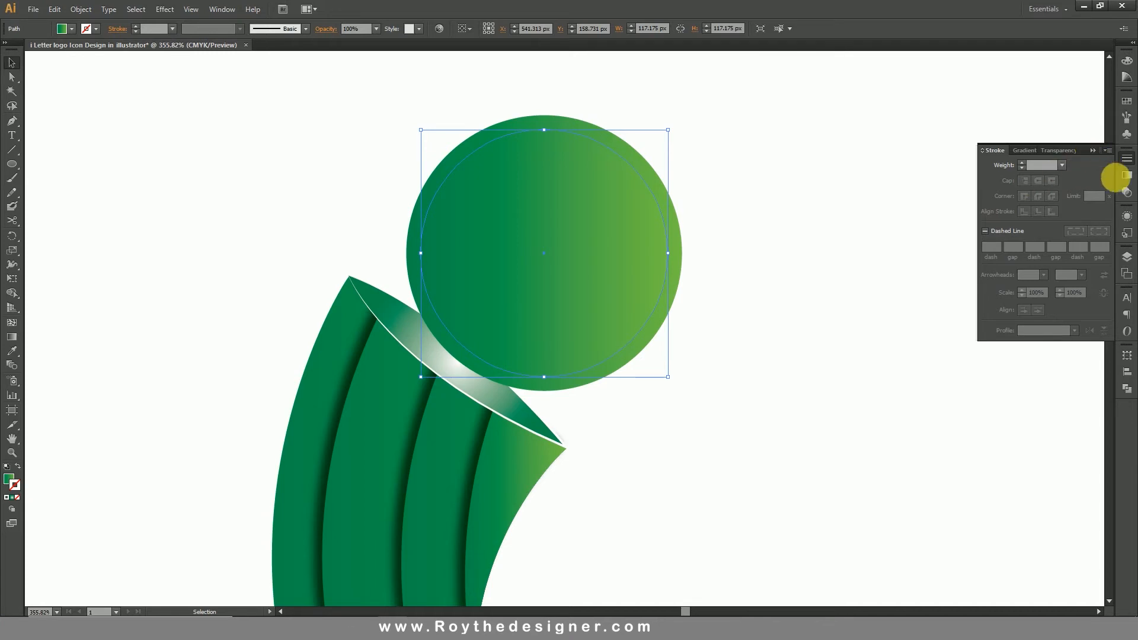
# Reverse the inner circle's linear gradient and enlarge the circle about its centre to about 119 px.
pyautogui.click(1126, 179)
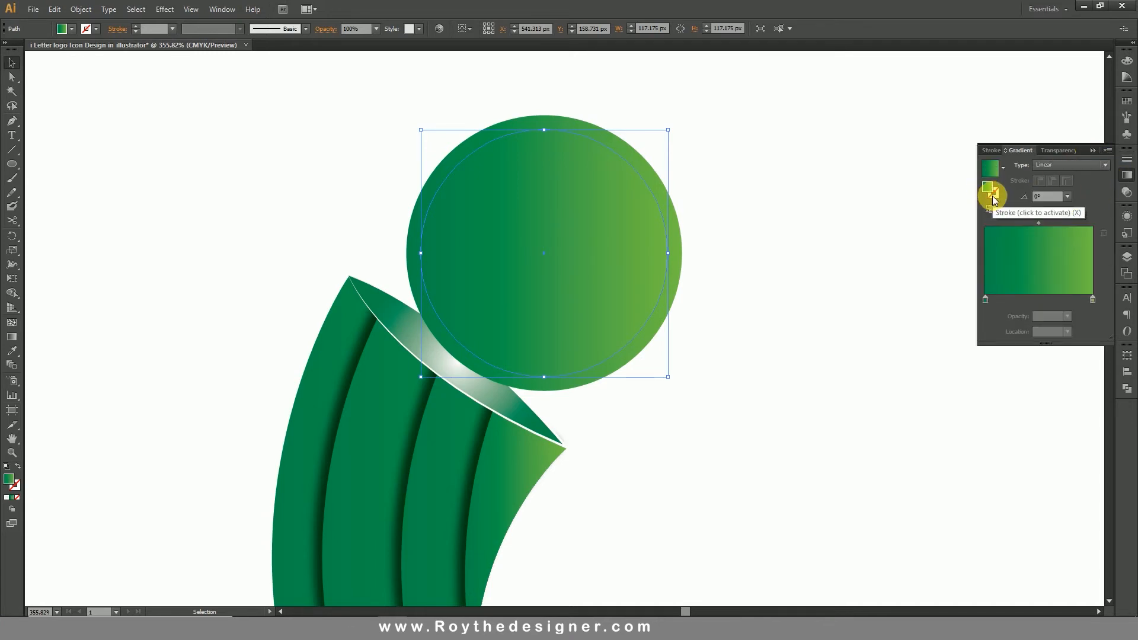
pyautogui.click(991, 207)
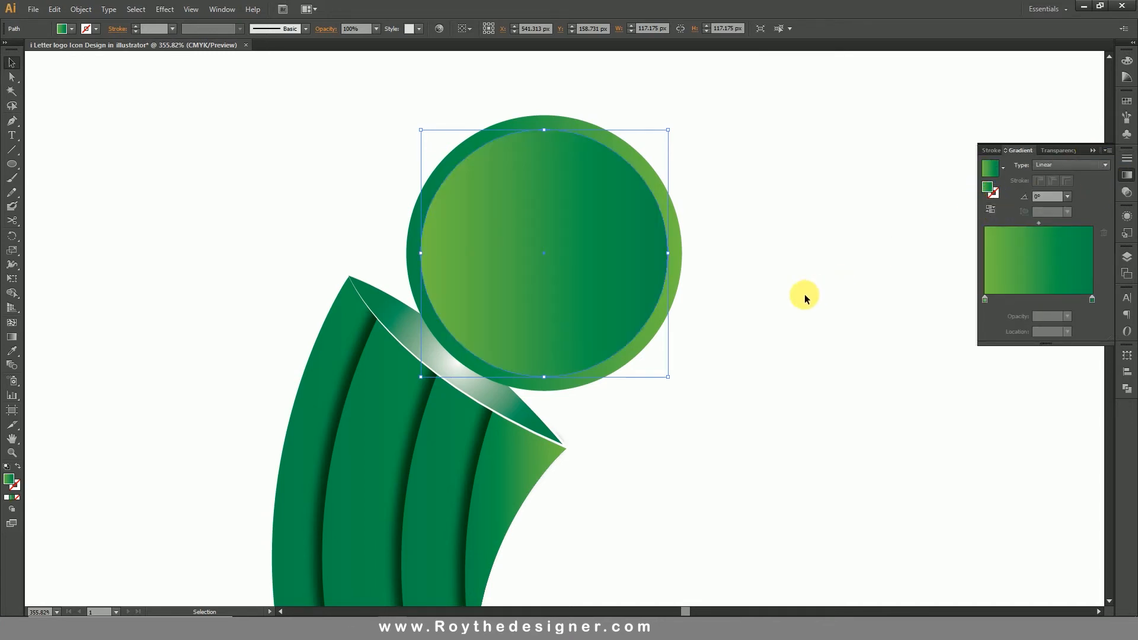
pyautogui.moveTo(672, 135); pyautogui.dragTo(671, 128)
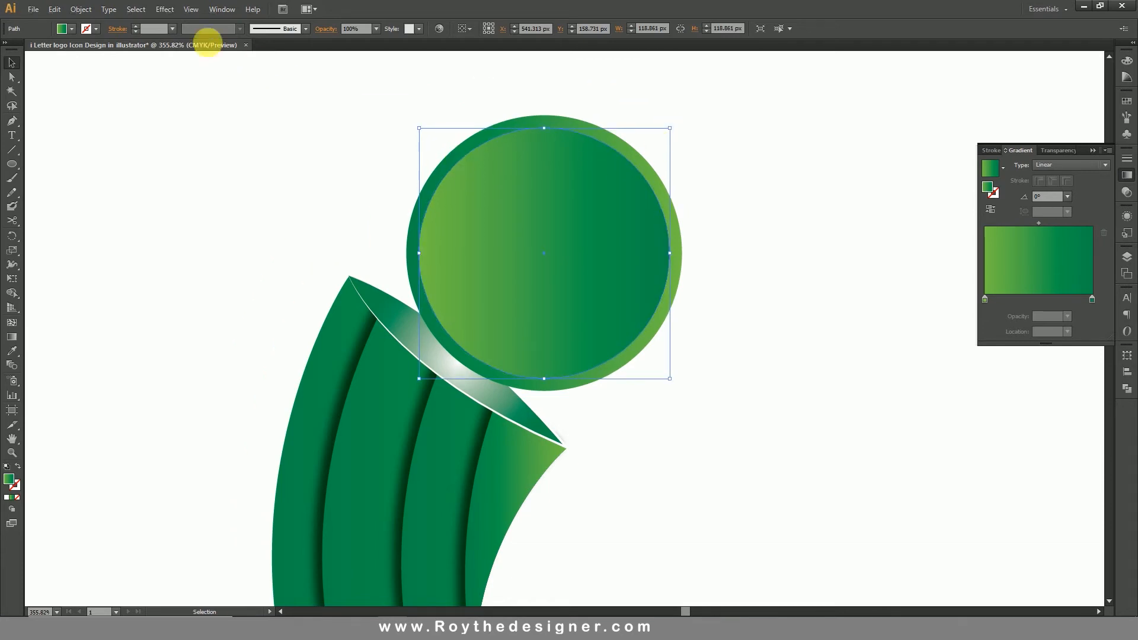
# Apply the last-used Drop Shadow effect to the inner circle and deselect it.
pyautogui.click(164, 10)
pyautogui.click(193, 23)
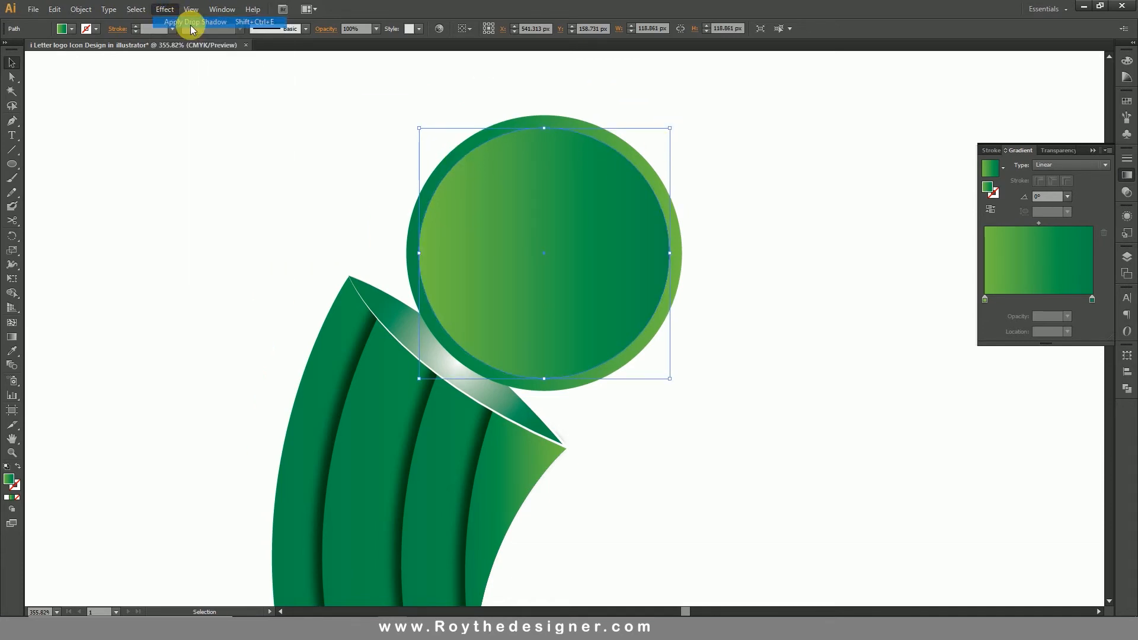
pyautogui.click(767, 271)
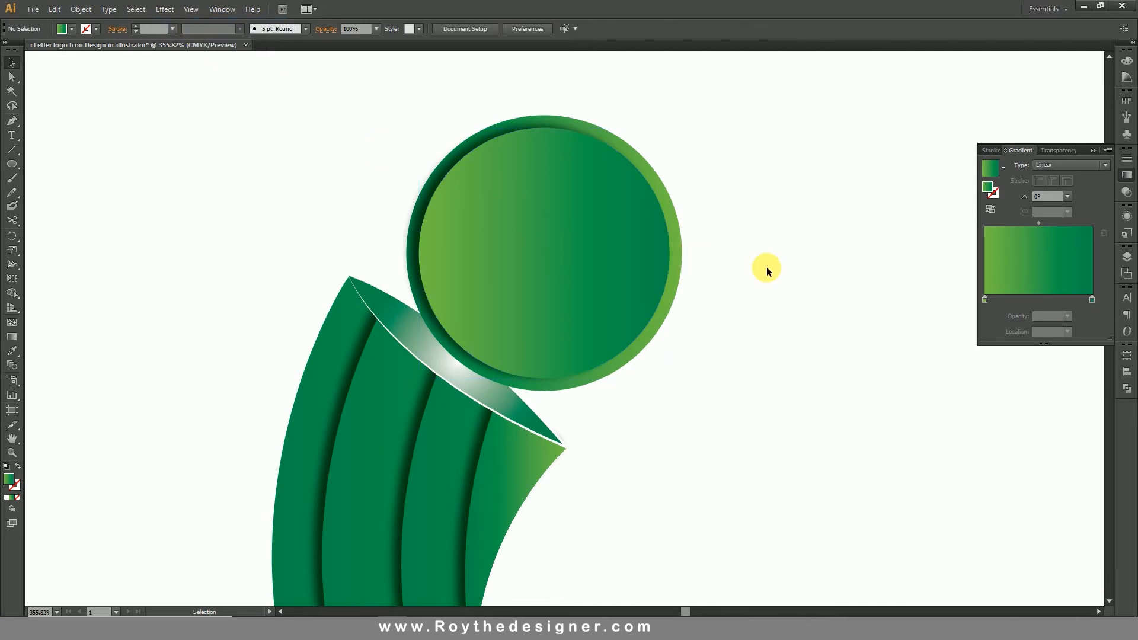
# Recolor the cap gradient's white centre stop to light green with C 62, M 0, Y 100 and K 0%.
pyautogui.keyDown('ctrl'); pyautogui.keyDown('alt'); pyautogui.click(483, 371); pyautogui.keyUp('alt'); pyautogui.keyUp('ctrl')
pyautogui.keyDown('ctrl'); pyautogui.keyDown('alt'); pyautogui.click(652, 336); pyautogui.keyUp('alt'); pyautogui.keyUp('ctrl')
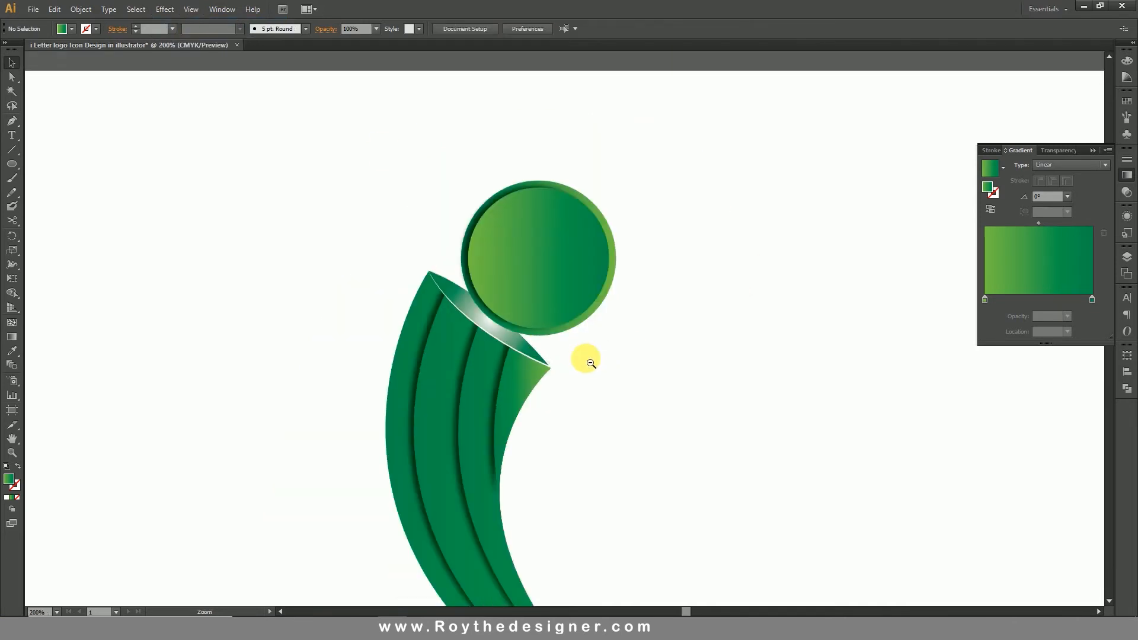
pyautogui.keyDown('ctrl'); pyautogui.keyDown('alt'); pyautogui.click(584, 358); pyautogui.keyUp('alt'); pyautogui.keyUp('ctrl')
pyautogui.keyDown('ctrl'); pyautogui.keyDown('alt'); pyautogui.click(587, 358); pyautogui.keyUp('alt'); pyautogui.keyUp('ctrl')
pyautogui.moveTo(641, 361); pyautogui.dragTo(592, 360)
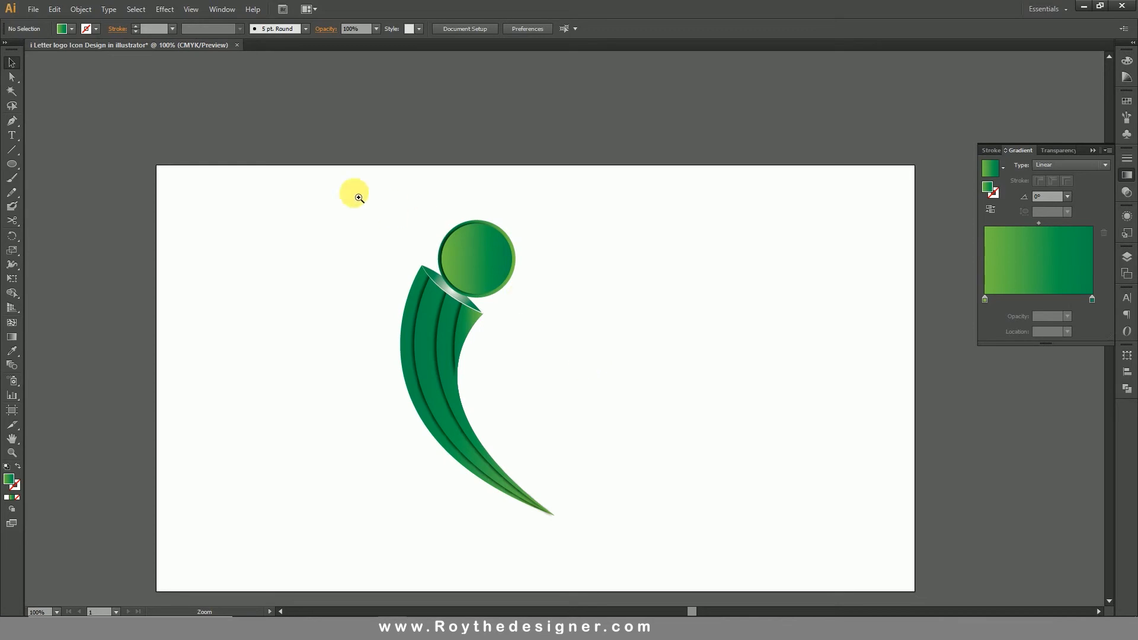
pyautogui.moveTo(344, 187); pyautogui.dragTo(617, 448)
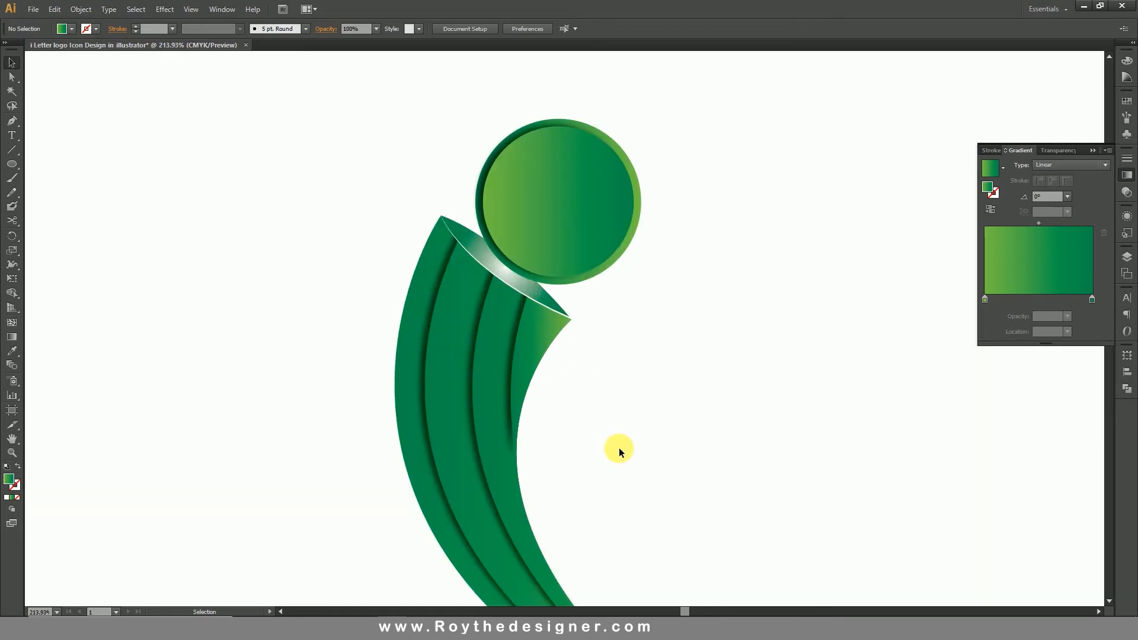
pyautogui.click(537, 293)
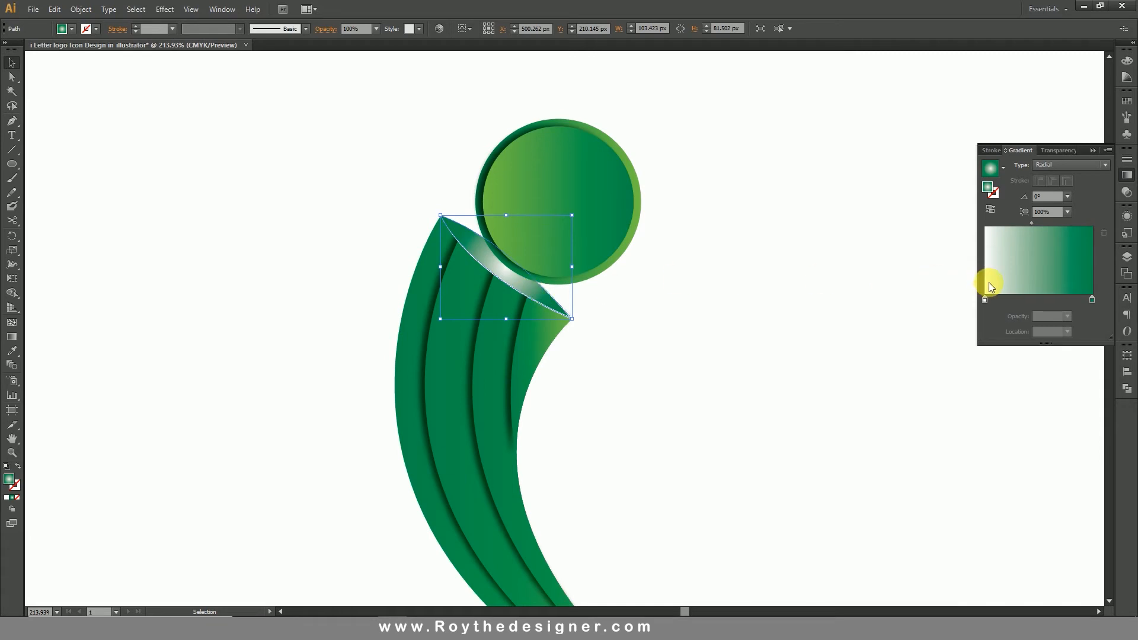
pyautogui.click(985, 299)
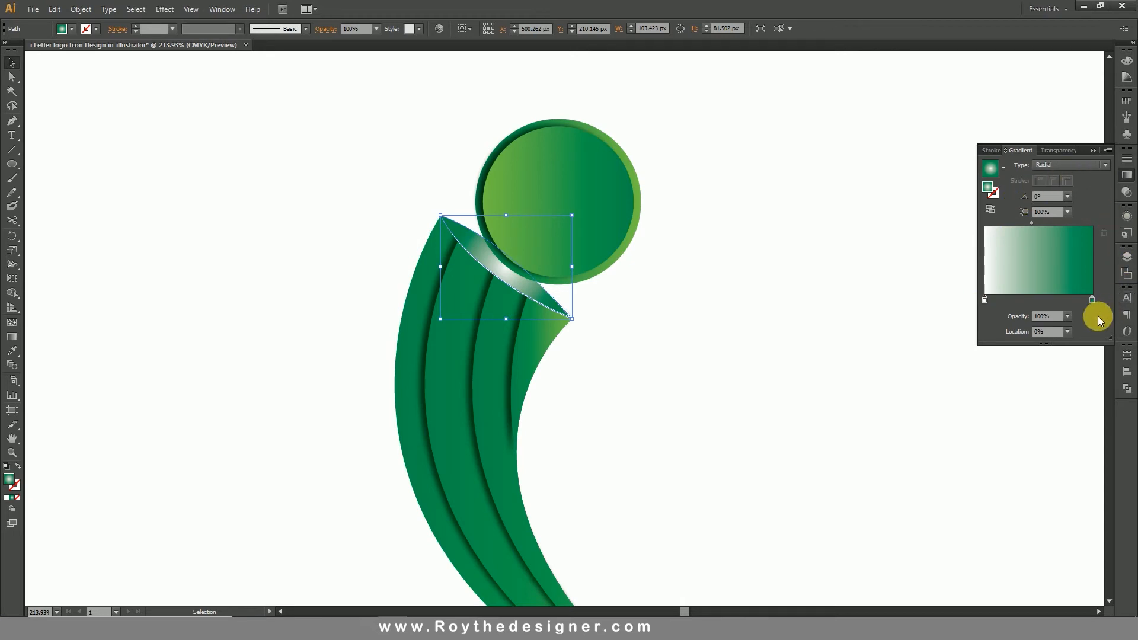
pyautogui.doubleClick(986, 300)
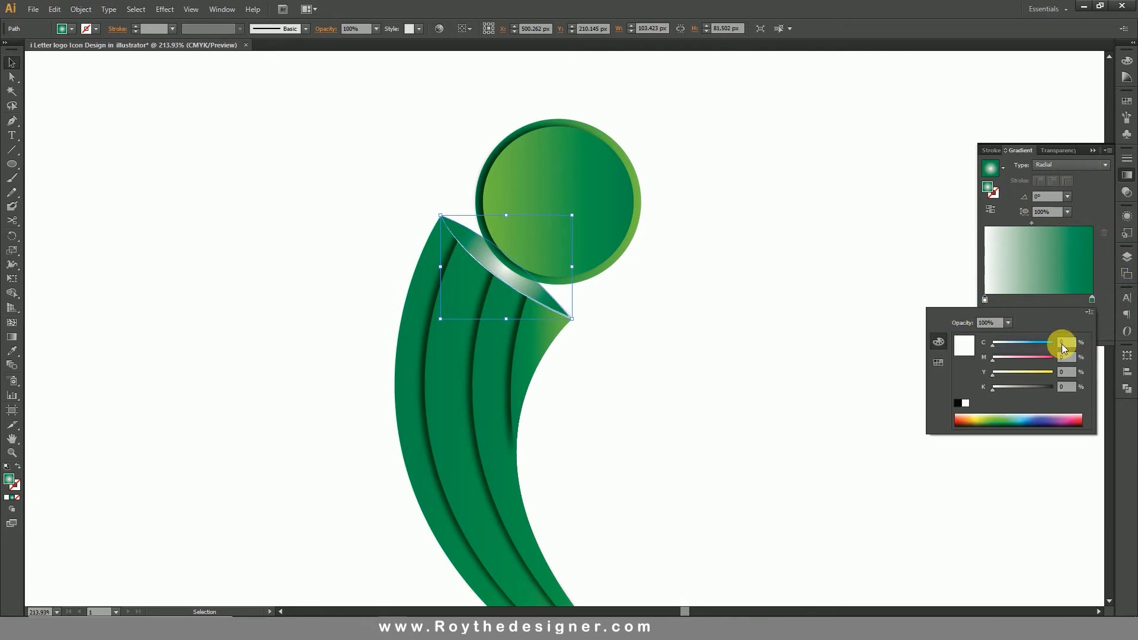
pyautogui.moveTo(1037, 373); pyautogui.dragTo(1030, 345)
pyautogui.click(1008, 357)
pyautogui.click(1008, 343)
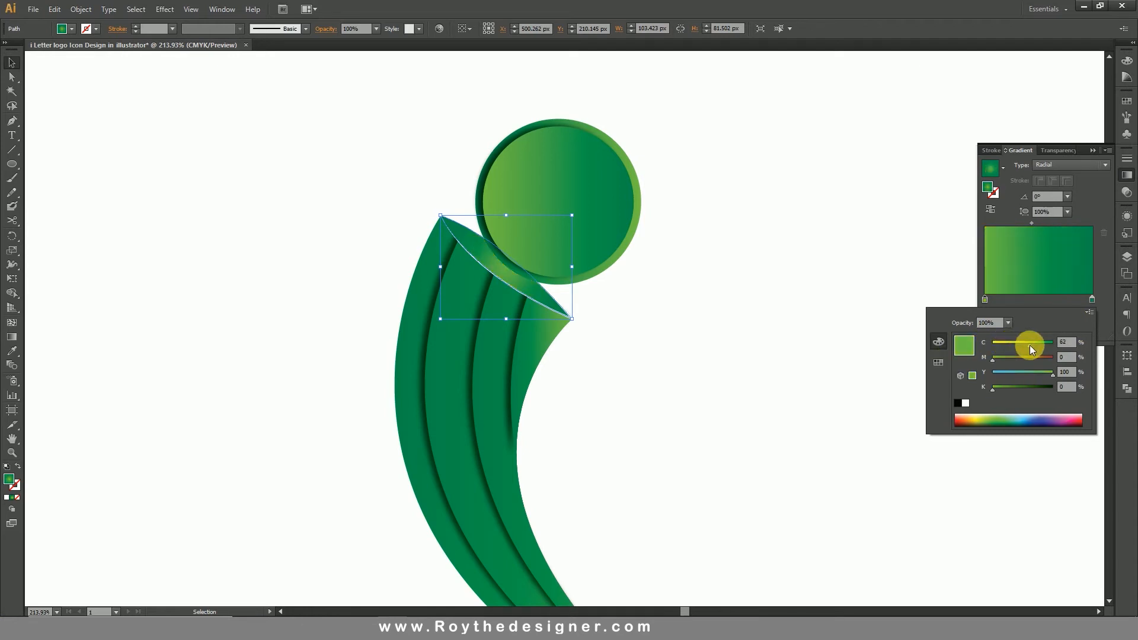
pyautogui.click(774, 240)
pyautogui.click(774, 241)
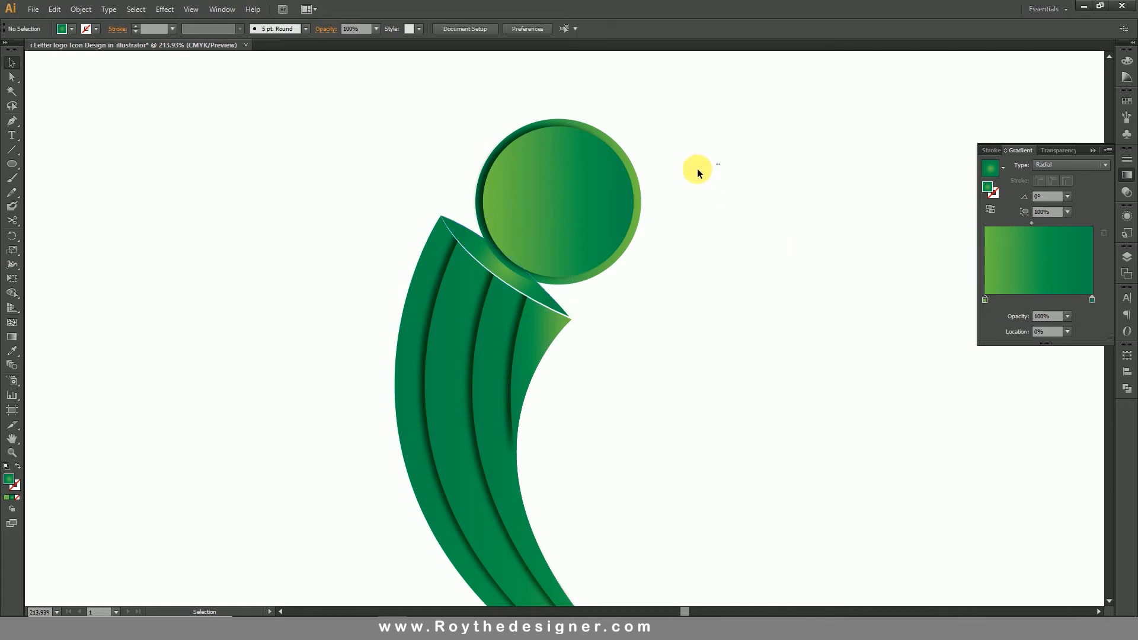
# Select both circles of the dot and nudge them 3 px to the left.
pyautogui.moveTo(698, 170); pyautogui.dragTo(565, 211)
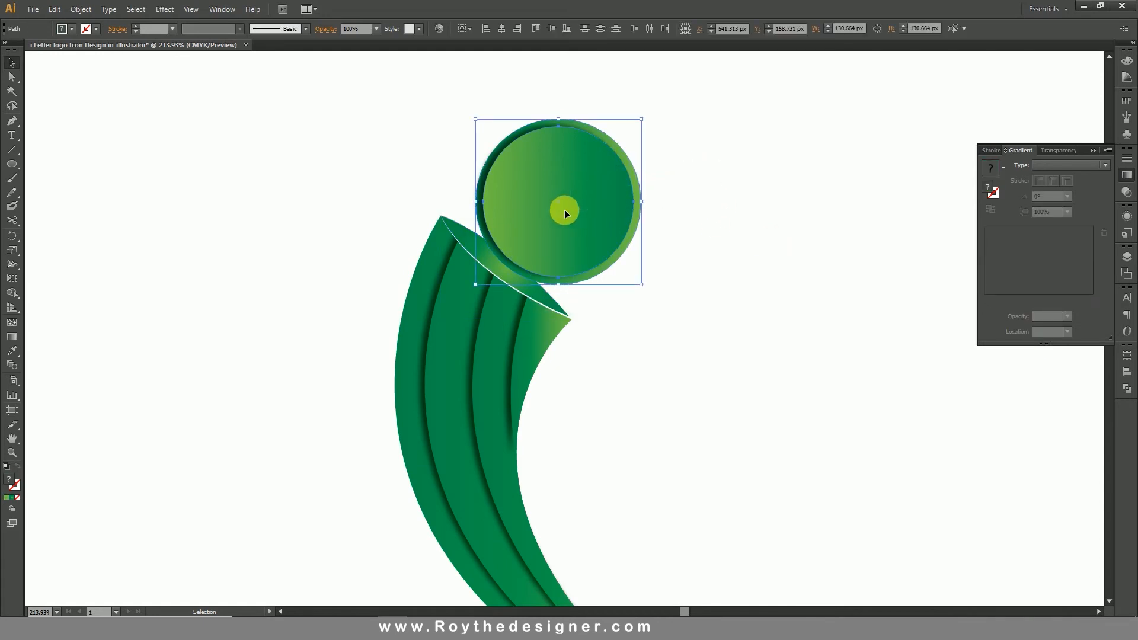
pyautogui.press('Left')
pyautogui.press('Left')
pyautogui.press('Left')
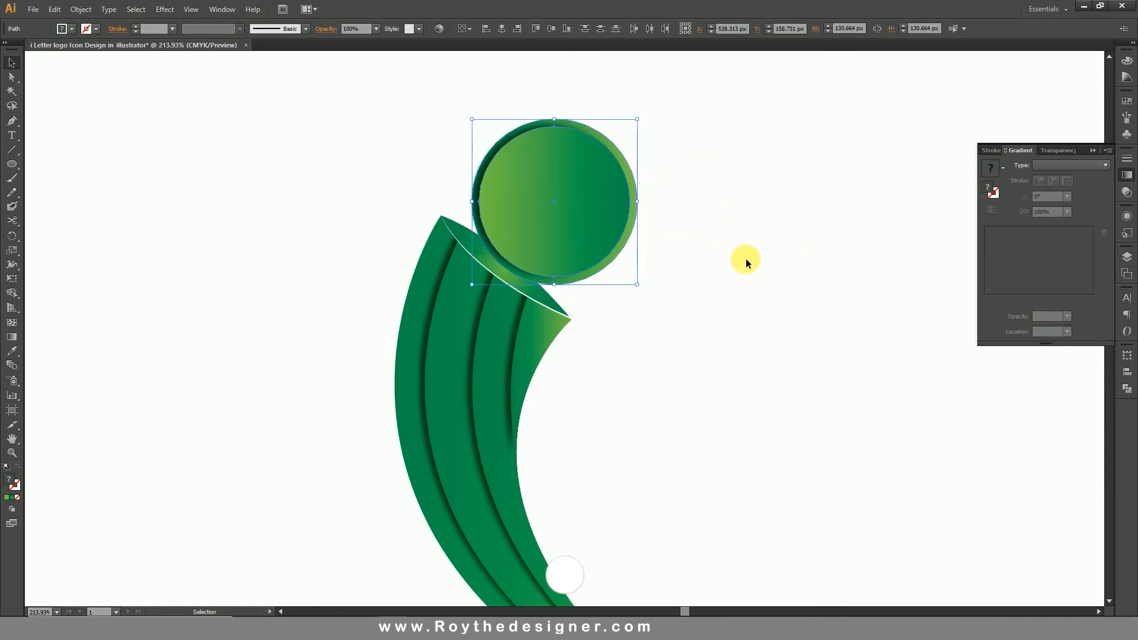
# Deselect the dot and add black two-line text "COMPANY NAME" above "TAGELINE HERE" beside the stem's inner curve.
pyautogui.click(746, 259)
pyautogui.keyDown('ctrl'); pyautogui.keyDown('alt'); pyautogui.click(536, 287); pyautogui.keyUp('alt'); pyautogui.keyUp('ctrl')
pyautogui.keyDown('ctrl'); pyautogui.keyDown('alt'); pyautogui.click(670, 378); pyautogui.keyUp('alt'); pyautogui.keyUp('ctrl')
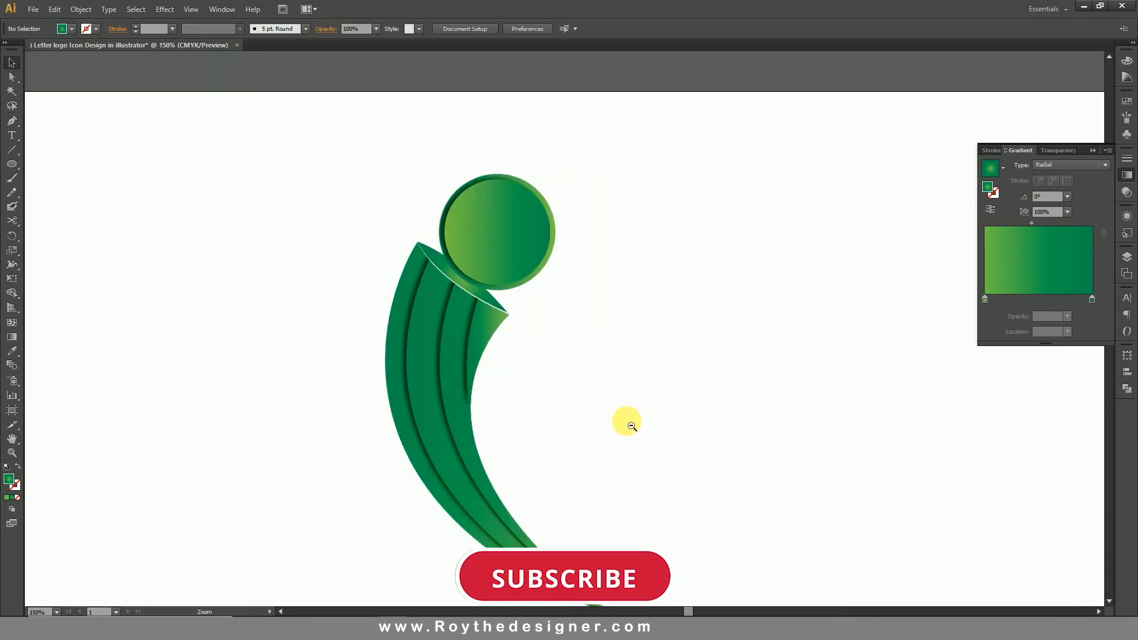
pyautogui.keyDown('ctrl'); pyautogui.keyDown('alt'); pyautogui.click(626, 421); pyautogui.keyUp('alt'); pyautogui.keyUp('ctrl')
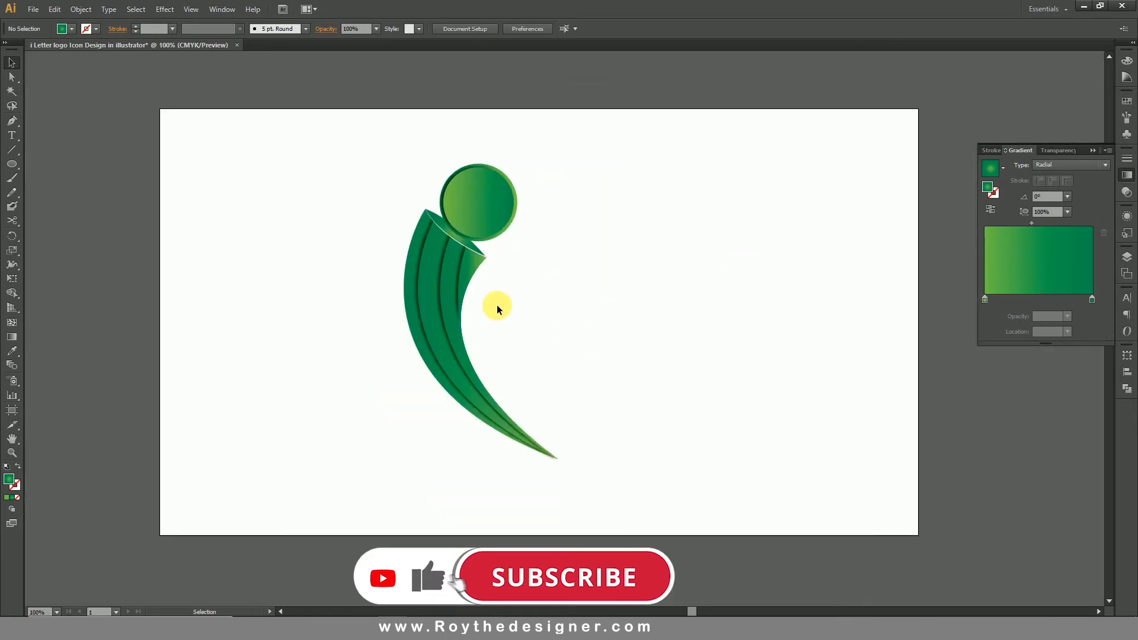
pyautogui.click(12, 135)
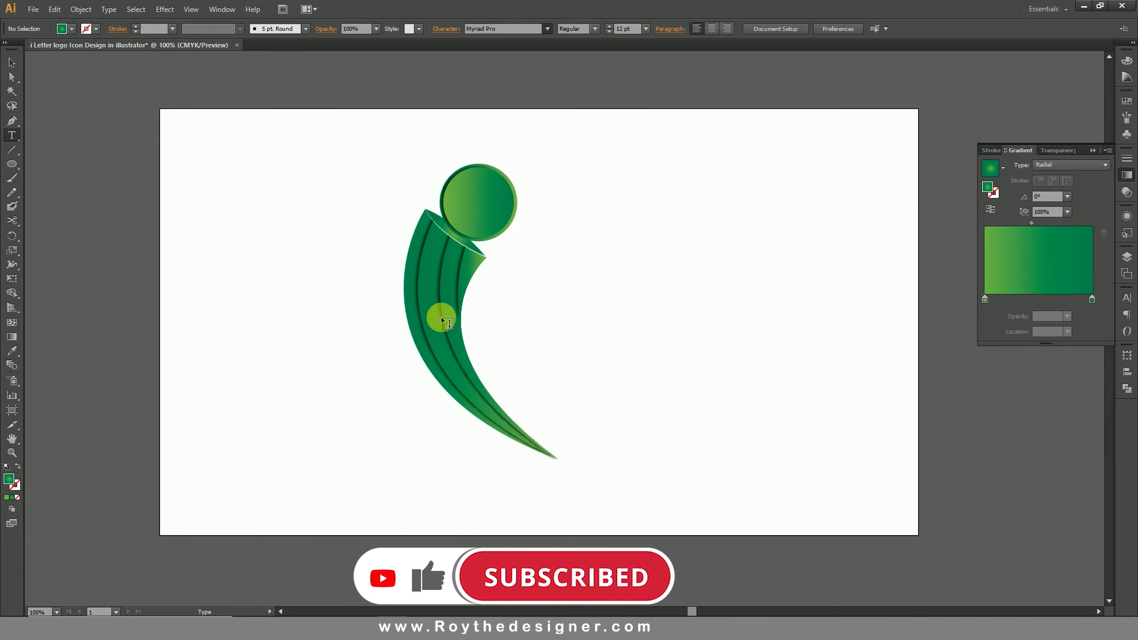
pyautogui.click(513, 309)
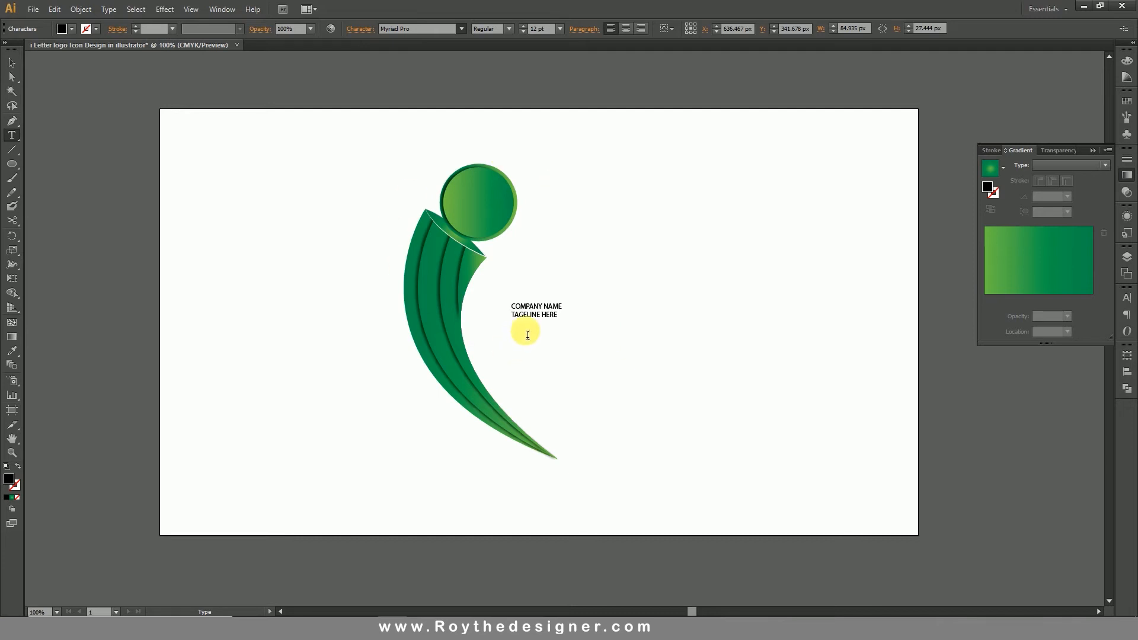
pyautogui.press('Escape')
# Position the text block beside the stem and scale it proportionally to about 203 px wide.
pyautogui.moveTo(562, 312); pyautogui.dragTo(530, 310)
pyautogui.press('z')
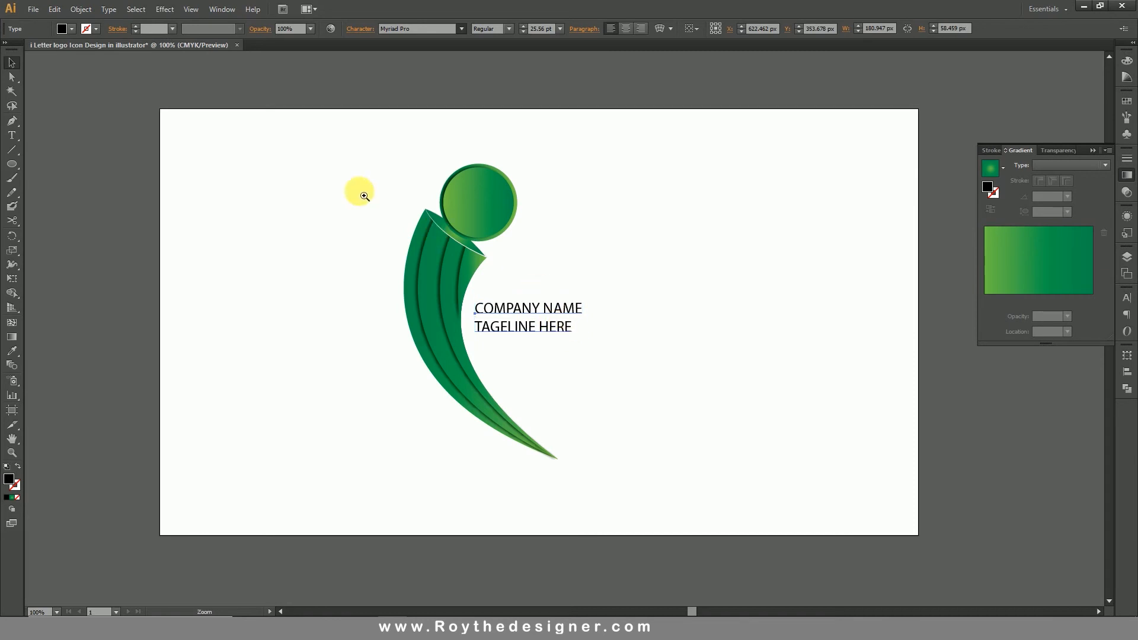
pyautogui.moveTo(331, 182); pyautogui.dragTo(737, 508)
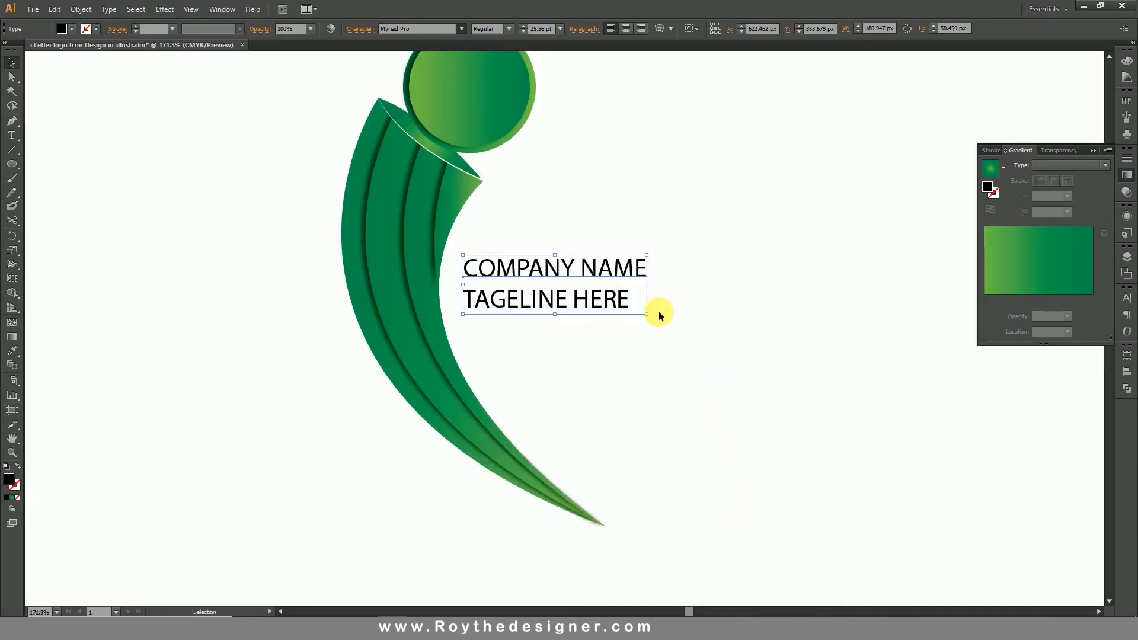
pyautogui.moveTo(646, 285); pyautogui.dragTo(668, 286)
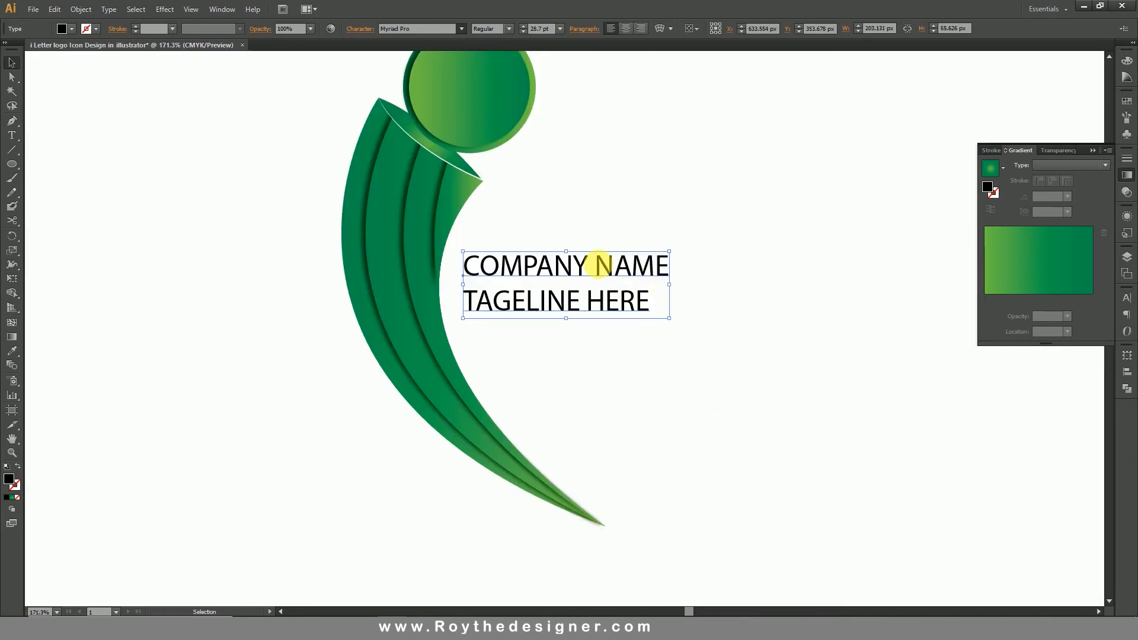
# Set the COMPANY NAME line in the MemphisTBol font.
pyautogui.tripleClick(600, 266)
pyautogui.click(413, 29)
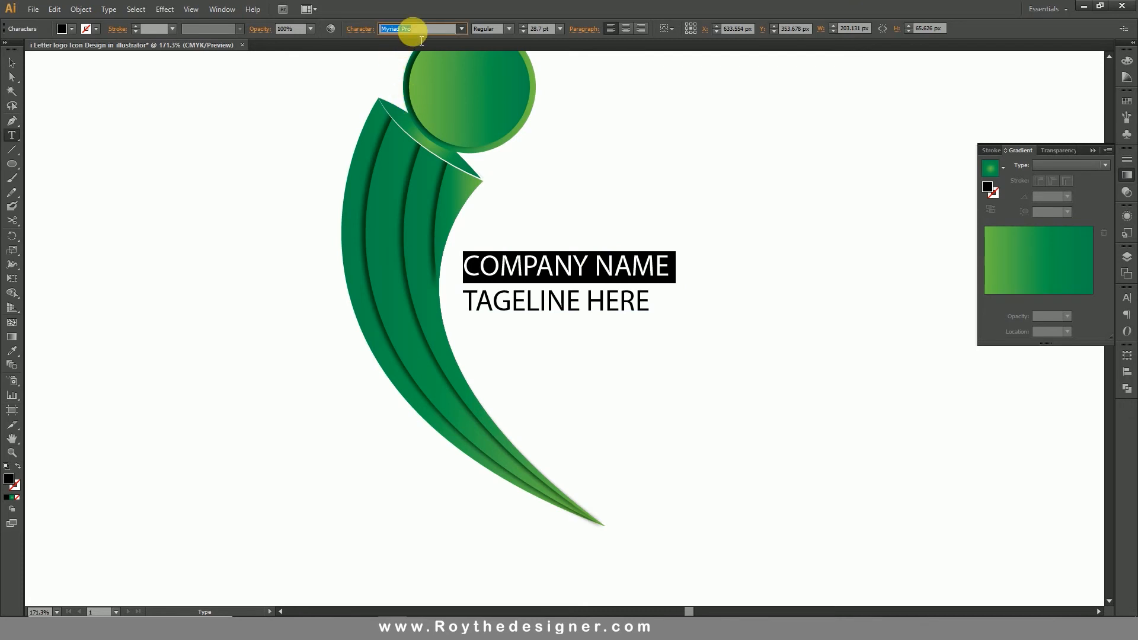
pyautogui.write('MeghnaMJ')
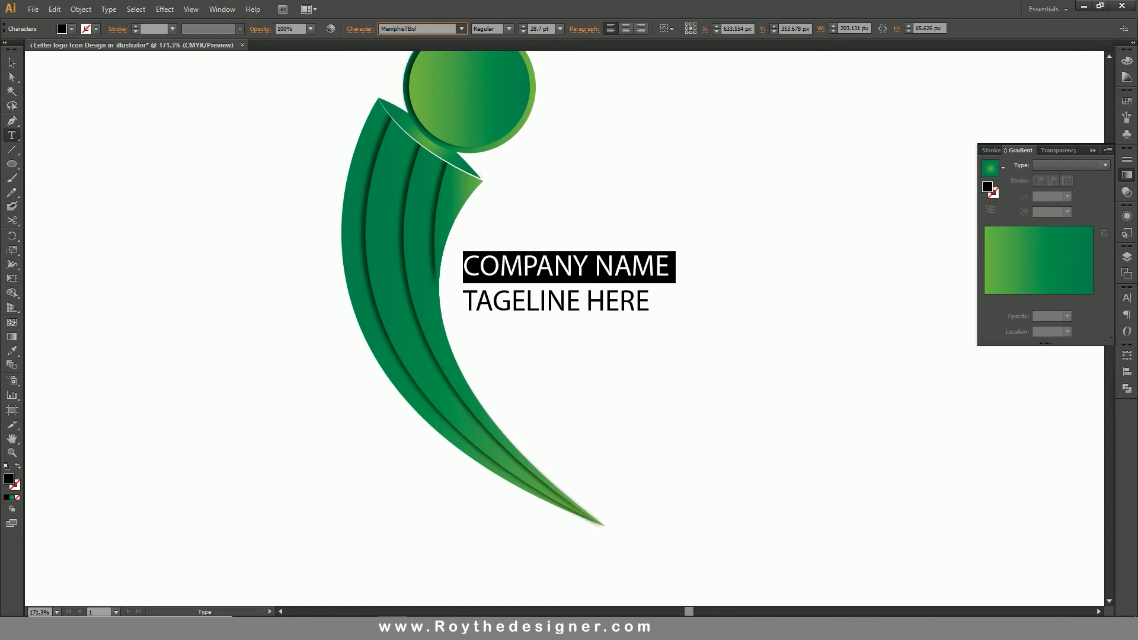
pyautogui.press('Return')
pyautogui.click(412, 31)
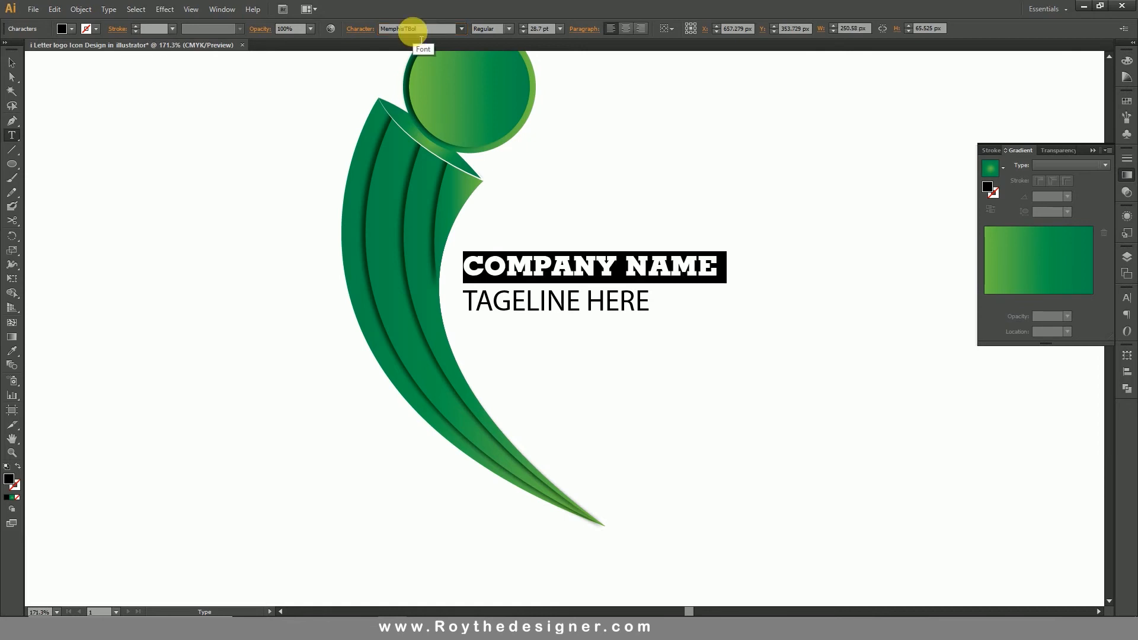
# Set the TAGELINE HERE line in a Prestige Elite font and widen its tracking to roughly the company name's width.
pyautogui.tripleClick(581, 303)
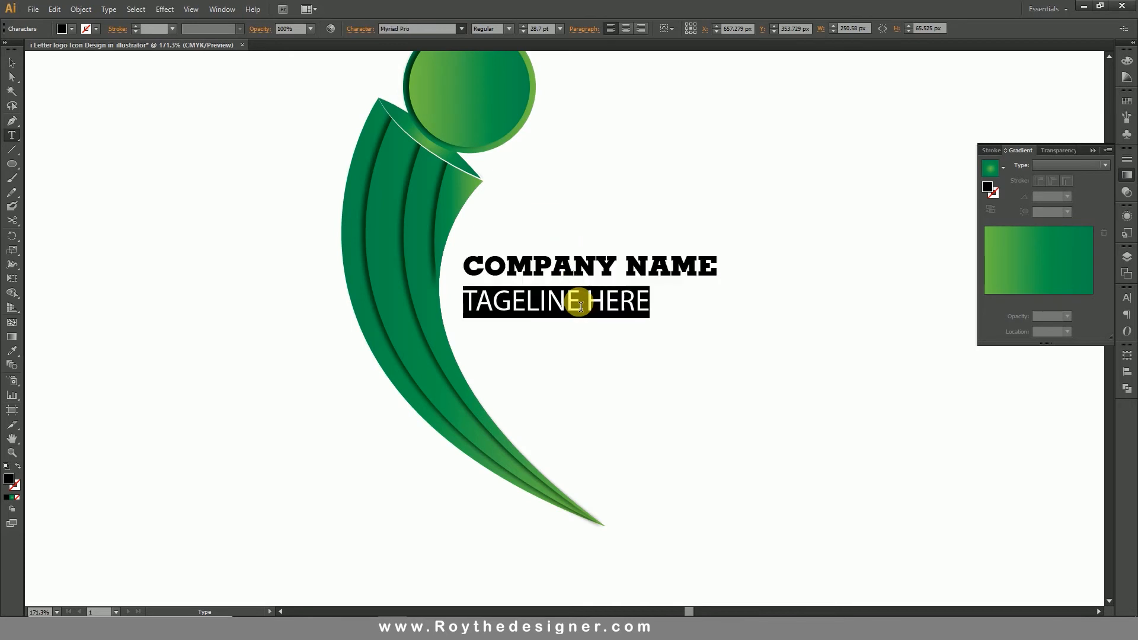
pyautogui.click(427, 29)
pyautogui.write('Premier Lightline LET Plain')
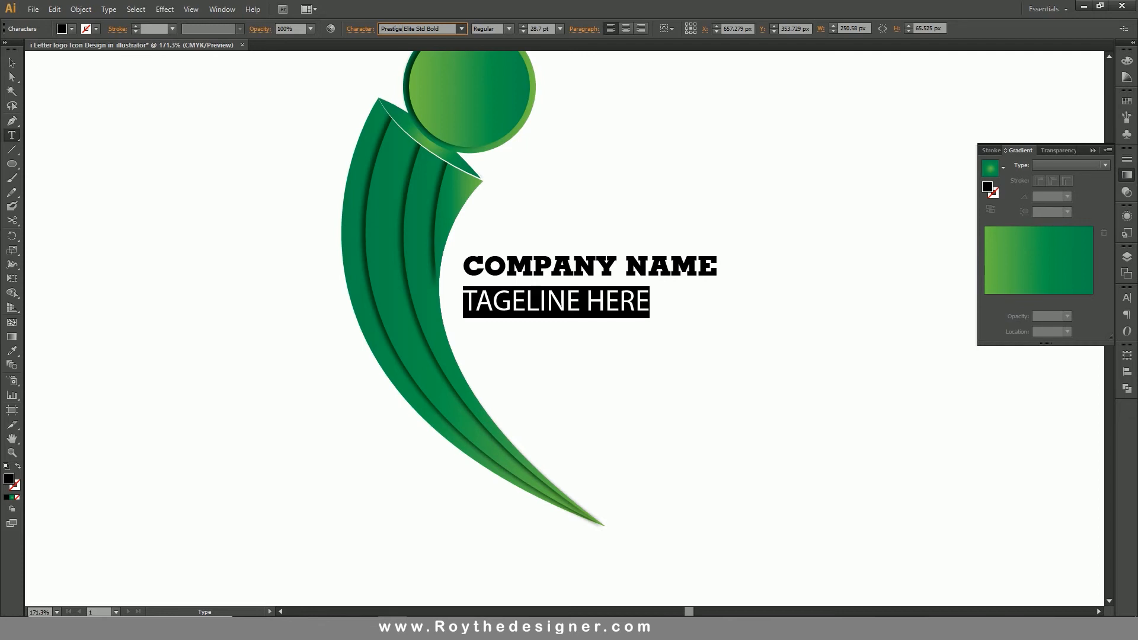
pyautogui.click(428, 30)
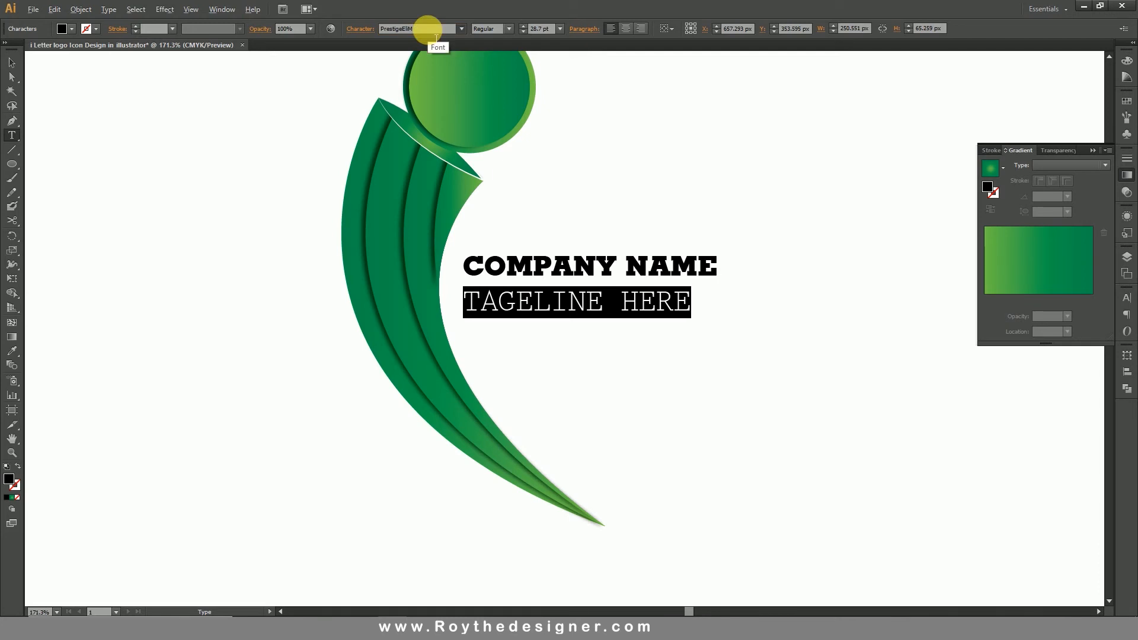
pyautogui.hotkey('alt', 'Right')
pyautogui.hotkey('alt', 'Right')
pyautogui.hotkey('alt', 'Right')
pyautogui.hotkey('alt', 'Right')
pyautogui.hotkey('alt', 'Right')
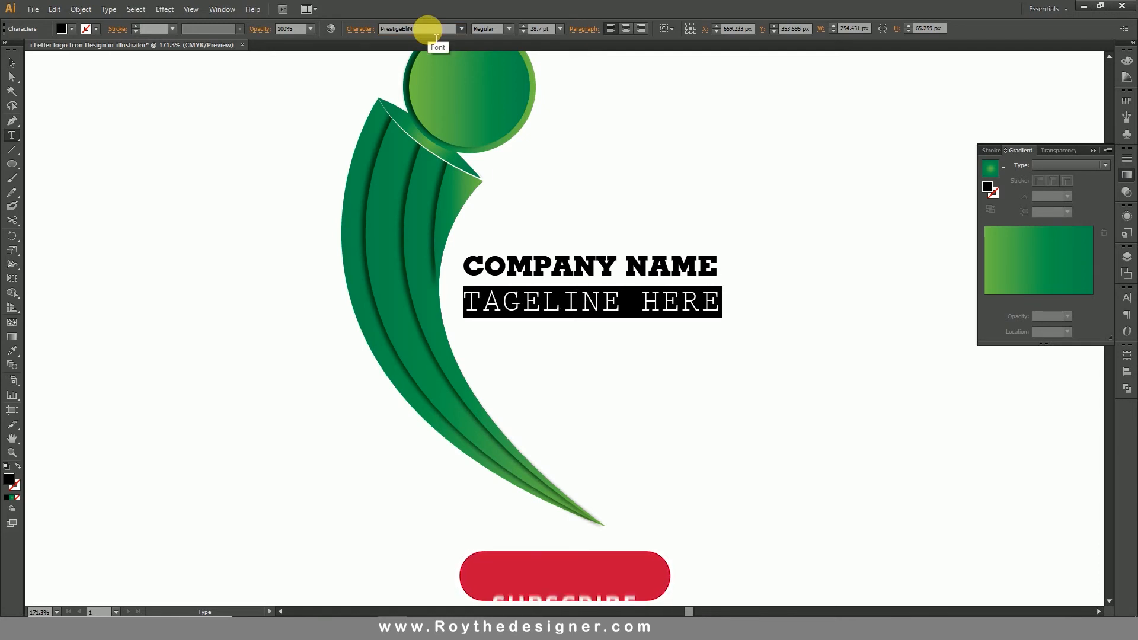
# Reduce the tagline to 18 pt and increase its tracking until it spans the company name's width.
pyautogui.click(573, 273)
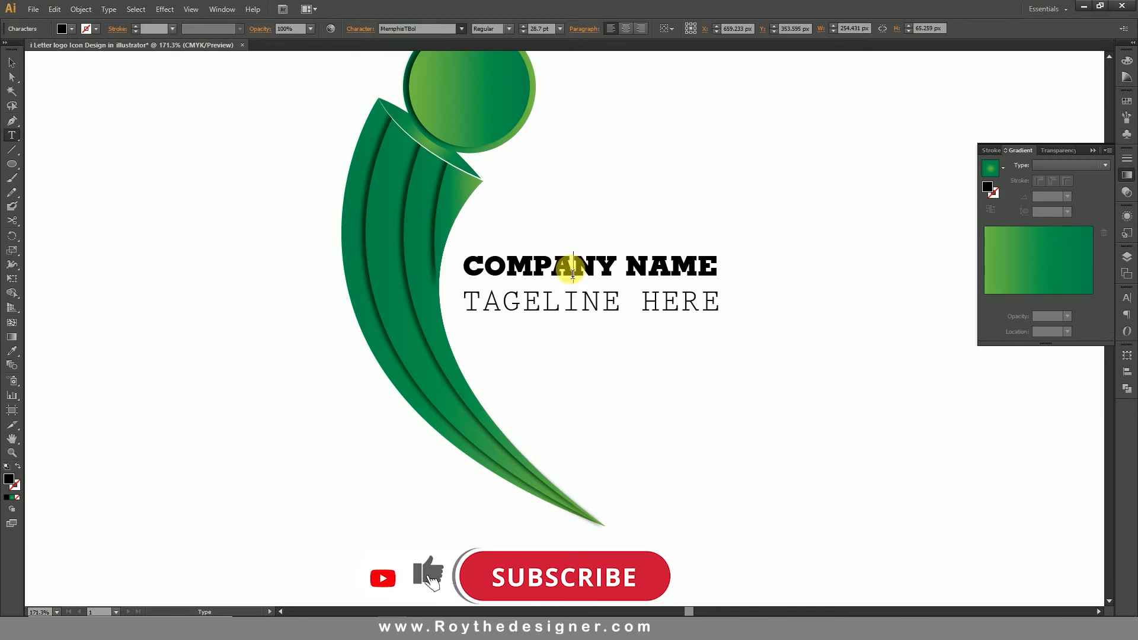
pyautogui.tripleClick(584, 300)
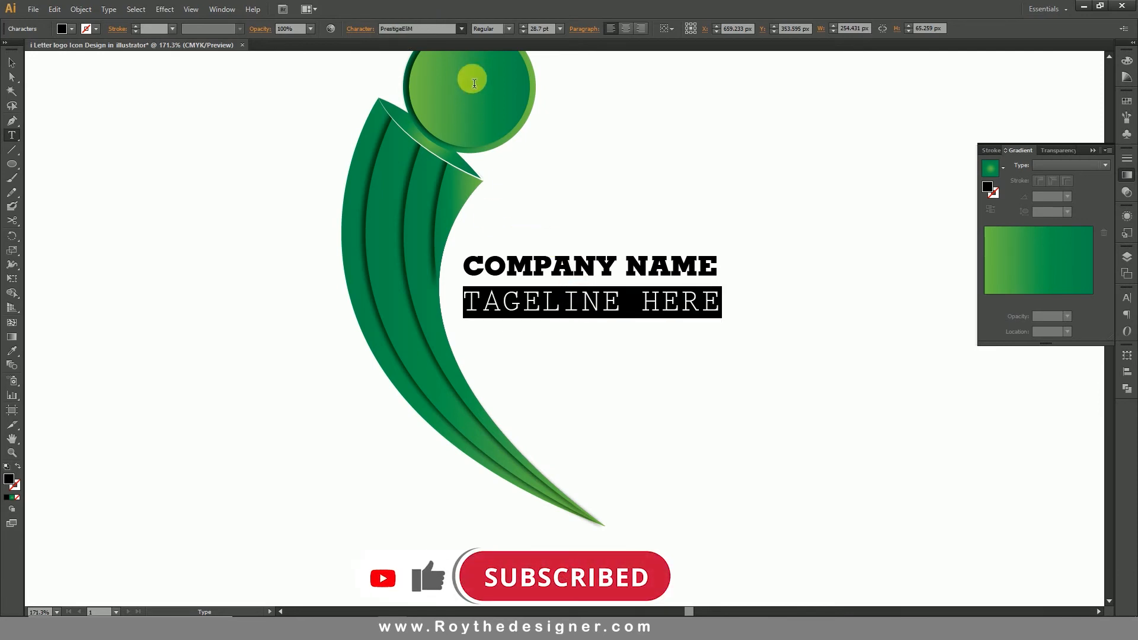
pyautogui.click(556, 29)
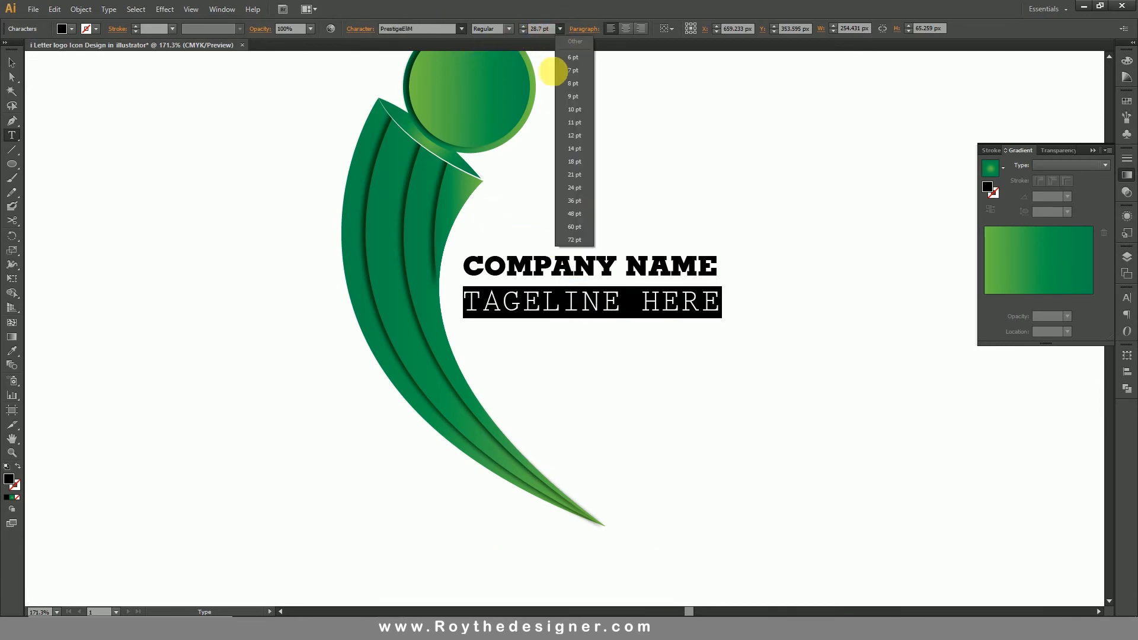
pyautogui.click(589, 167)
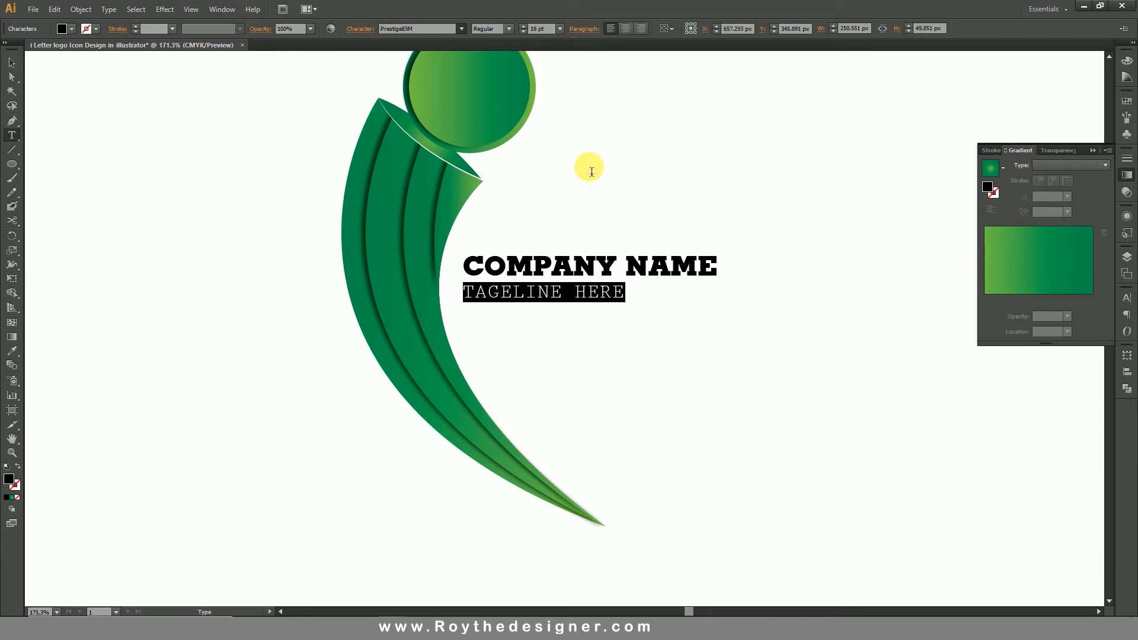
pyautogui.hotkey('alt', 'Right')
pyautogui.hotkey('alt', 'Right')
pyautogui.hotkey('alt', 'Right')
pyautogui.hotkey('alt', 'Right')
pyautogui.hotkey('alt', 'Right')
pyautogui.hotkey('alt', 'Right')
pyautogui.hotkey('alt', 'Right')
pyautogui.hotkey('alt', 'Right')
pyautogui.hotkey('alt', 'Right')
pyautogui.hotkey('alt', 'Right')
pyautogui.hotkey('alt', 'Right')
pyautogui.hotkey('alt', 'Right')
pyautogui.hotkey('alt', 'Right')
pyautogui.hotkey('alt', 'Right')
pyautogui.hotkey('alt', 'Right')
pyautogui.hotkey('alt', 'Right')
pyautogui.hotkey('alt', 'Right')
pyautogui.hotkey('alt', 'Right')
pyautogui.hotkey('alt', 'Right')
pyautogui.hotkey('alt', 'Right')
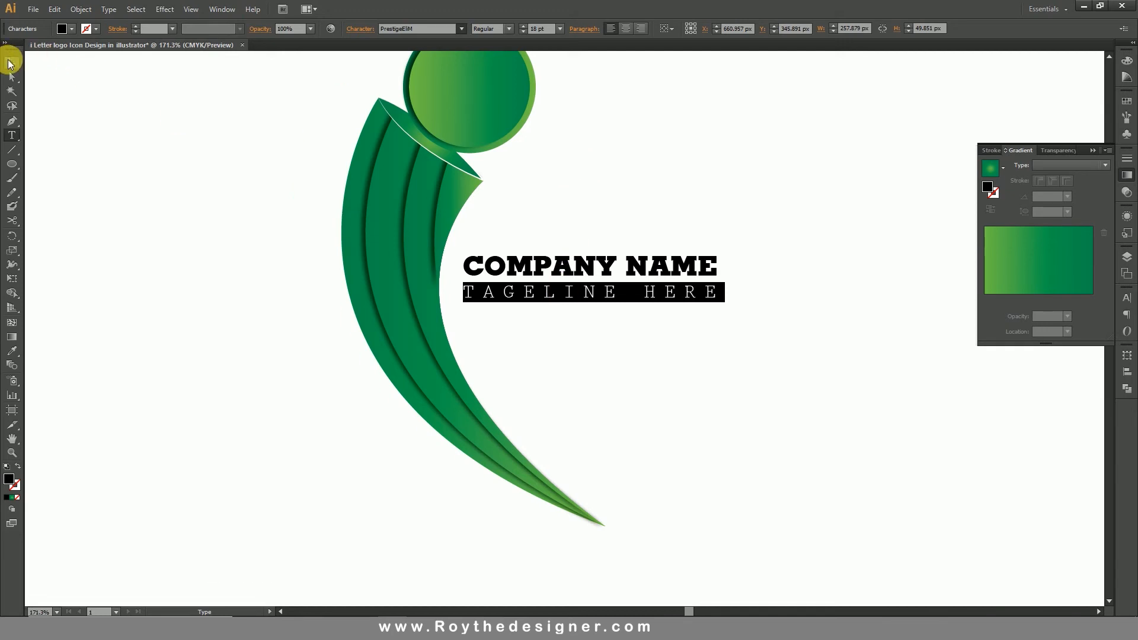
# Scale the whole text block proportionally to about 427 px wide, keeping its edge beside the stem fixed.
pyautogui.click(10, 63)
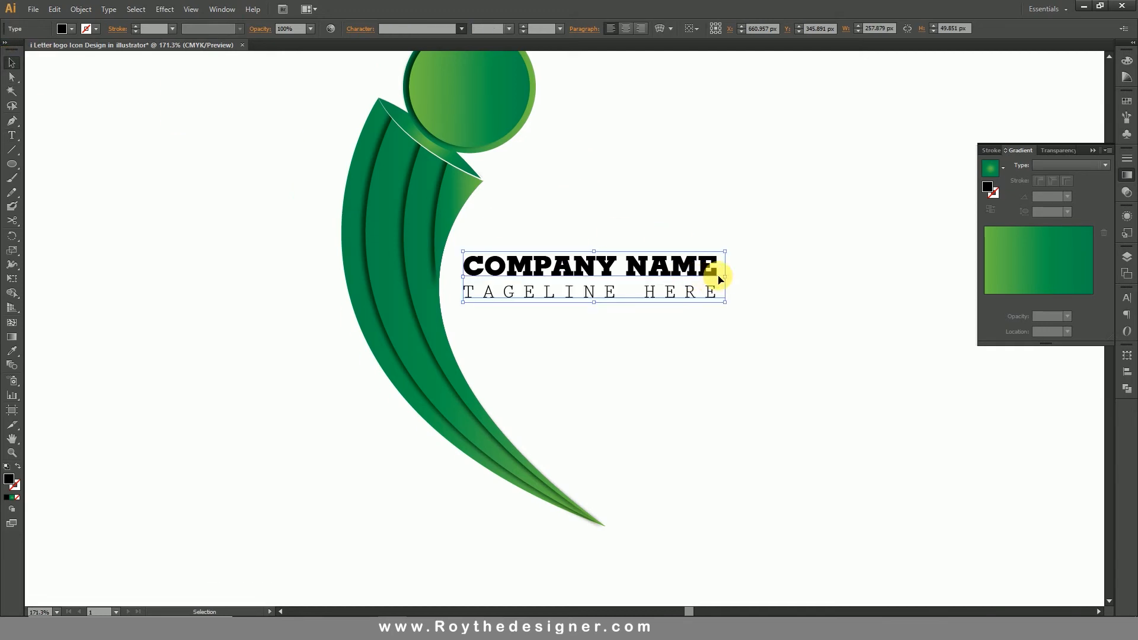
pyautogui.moveTo(724, 277); pyautogui.dragTo(903, 279)
pyautogui.click(785, 382)
pyautogui.moveTo(602, 336); pyautogui.dragTo(669, 380)
pyautogui.keyDown('ctrl'); pyautogui.keyDown('alt'); pyautogui.click(553, 348); pyautogui.keyUp('alt'); pyautogui.keyUp('ctrl')
pyautogui.click(657, 304)
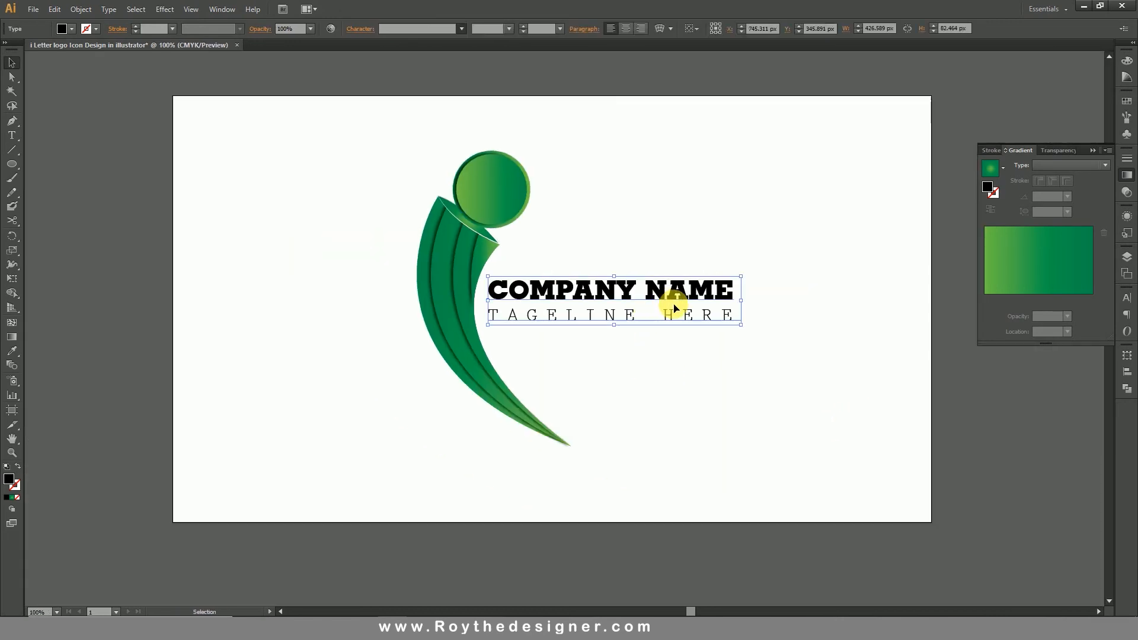
# Try to apply the green radial gradient fill to the COMPANY NAME line and deselect the text.
pyautogui.tripleClick(670, 295)
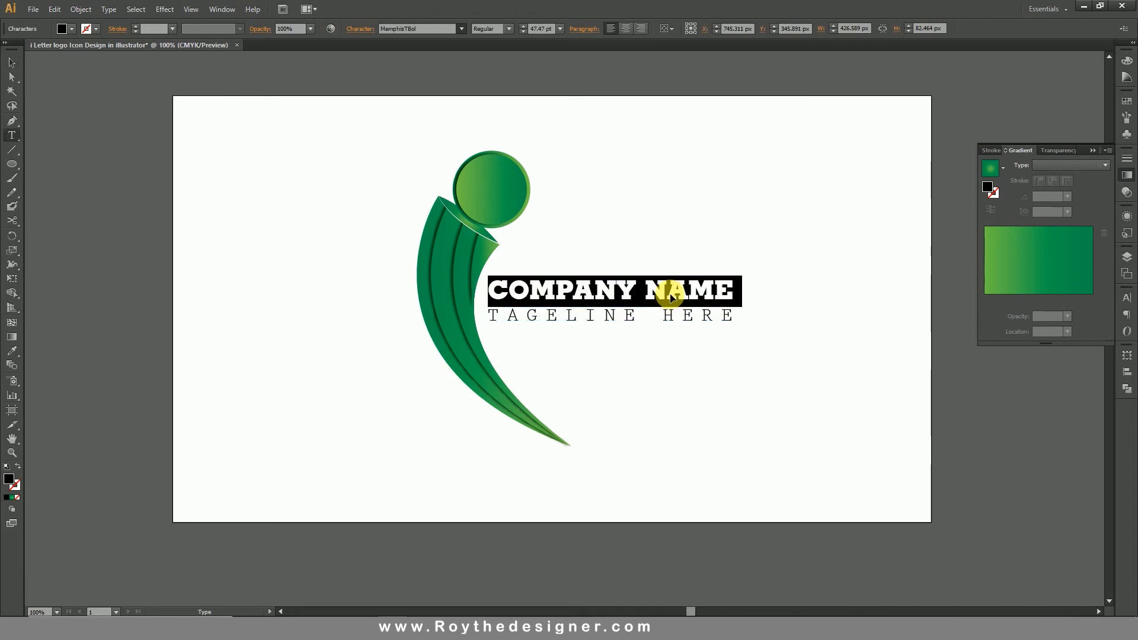
pyautogui.click(990, 169)
pyautogui.click(13, 63)
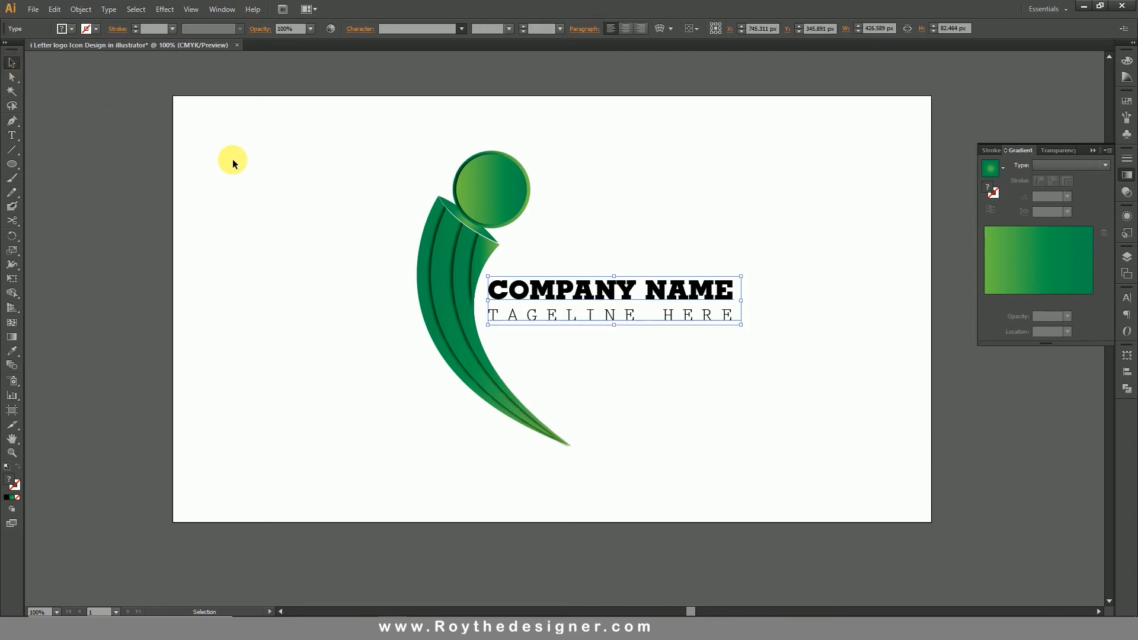
pyautogui.click(279, 177)
pyautogui.moveTo(347, 144); pyautogui.dragTo(753, 471)
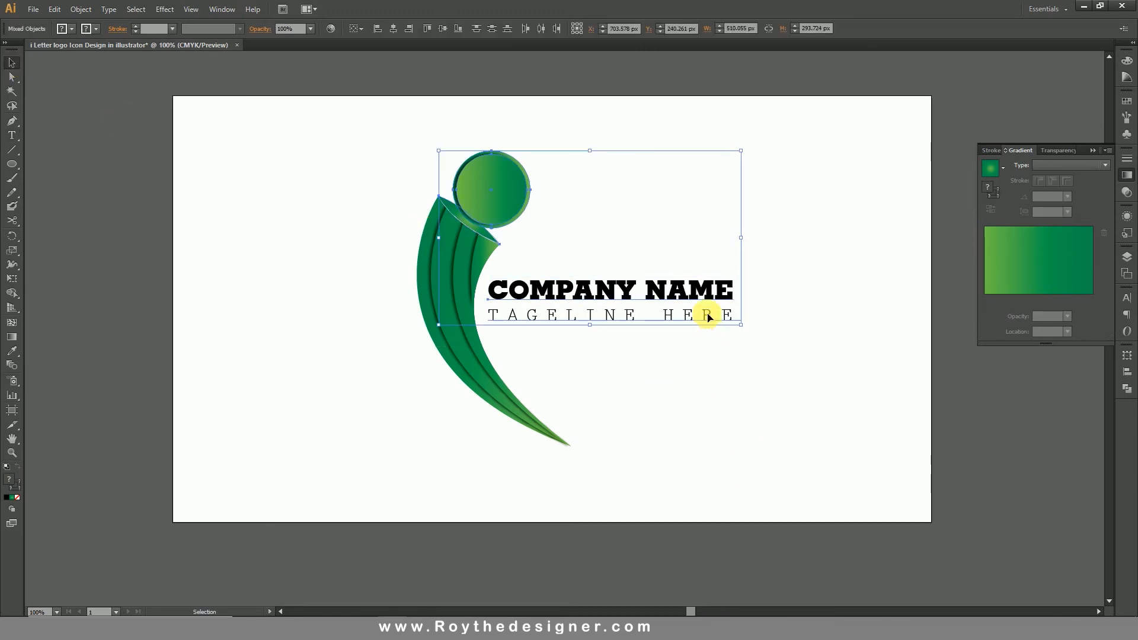
pyautogui.moveTo(595, 297); pyautogui.dragTo(756, 314)
pyautogui.hotkey('ctrl', 'z')
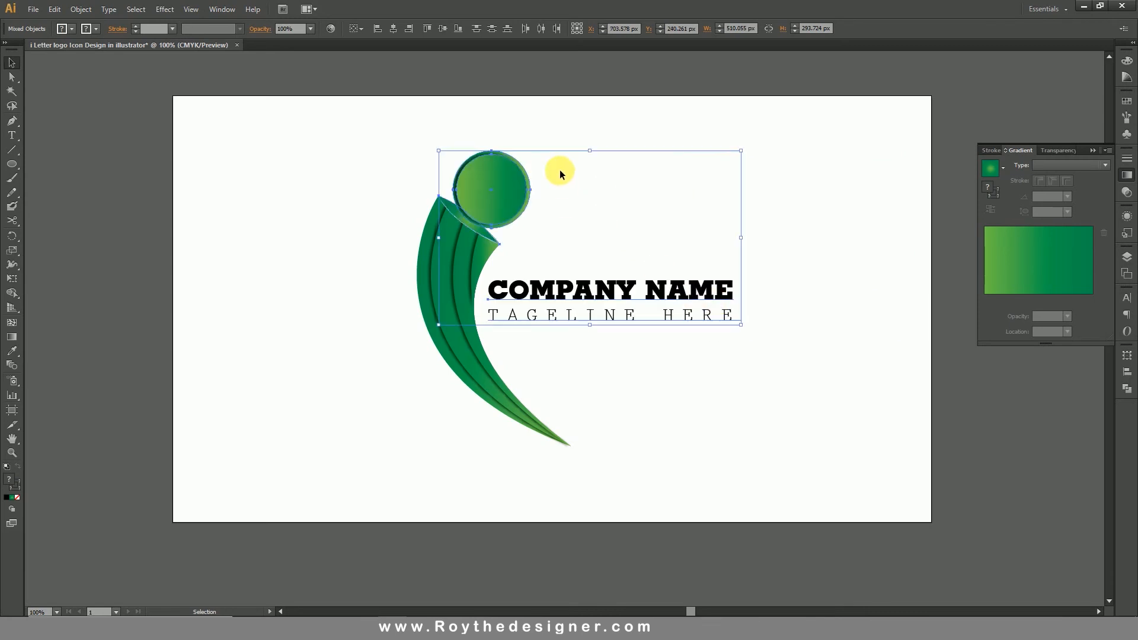
pyautogui.click(608, 182)
# Unlock all locked objects in the document and clear the selection.
pyautogui.click(81, 9)
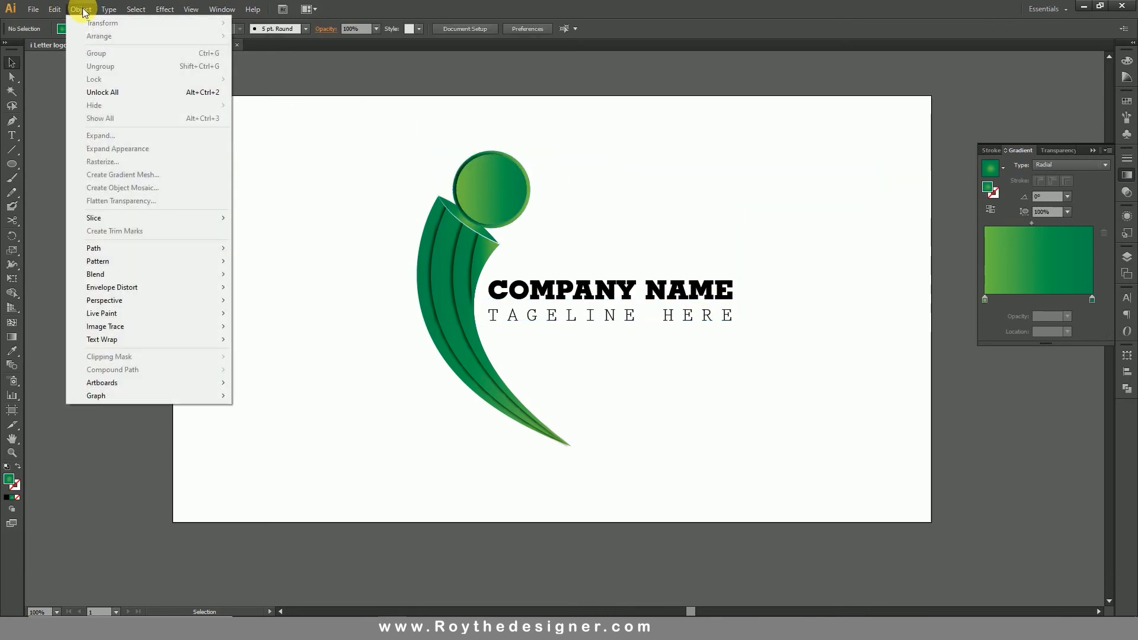
pyautogui.click(133, 94)
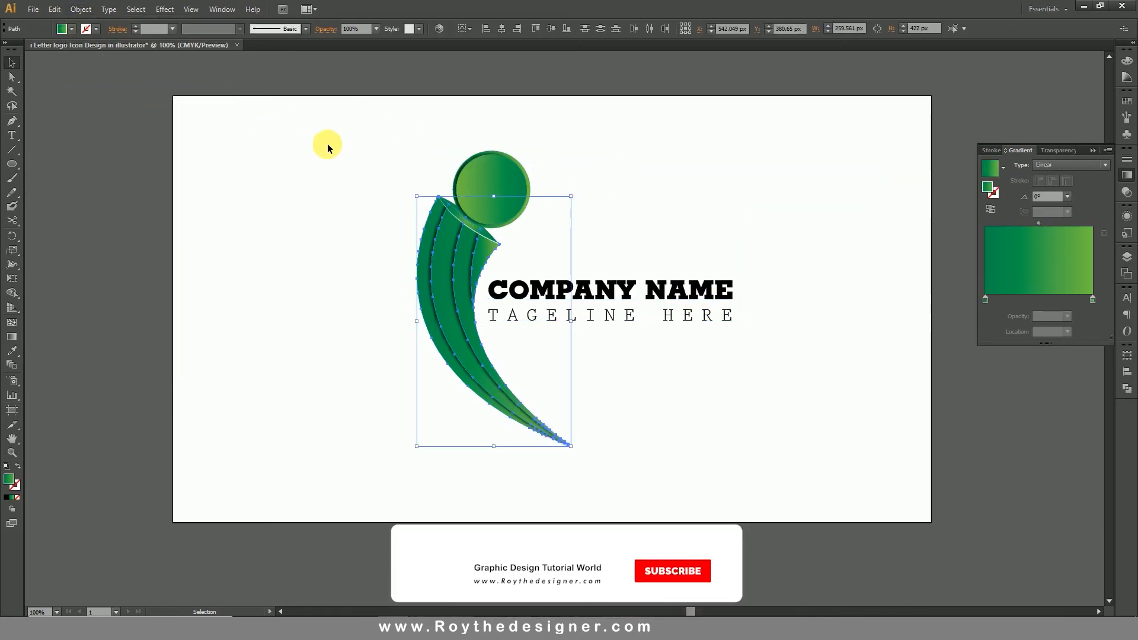
pyautogui.moveTo(312, 117); pyautogui.dragTo(855, 464)
pyautogui.click(826, 455)
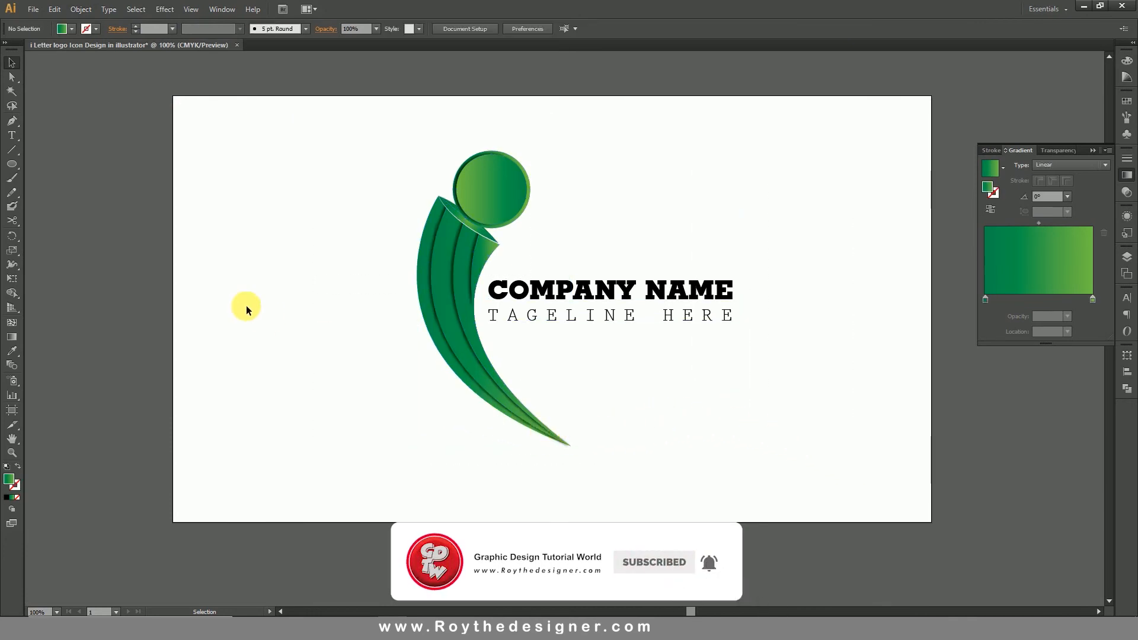
# Draw a circle about 231 px in diameter centred on the stem's pointed lower tip.
pyautogui.click(12, 164)
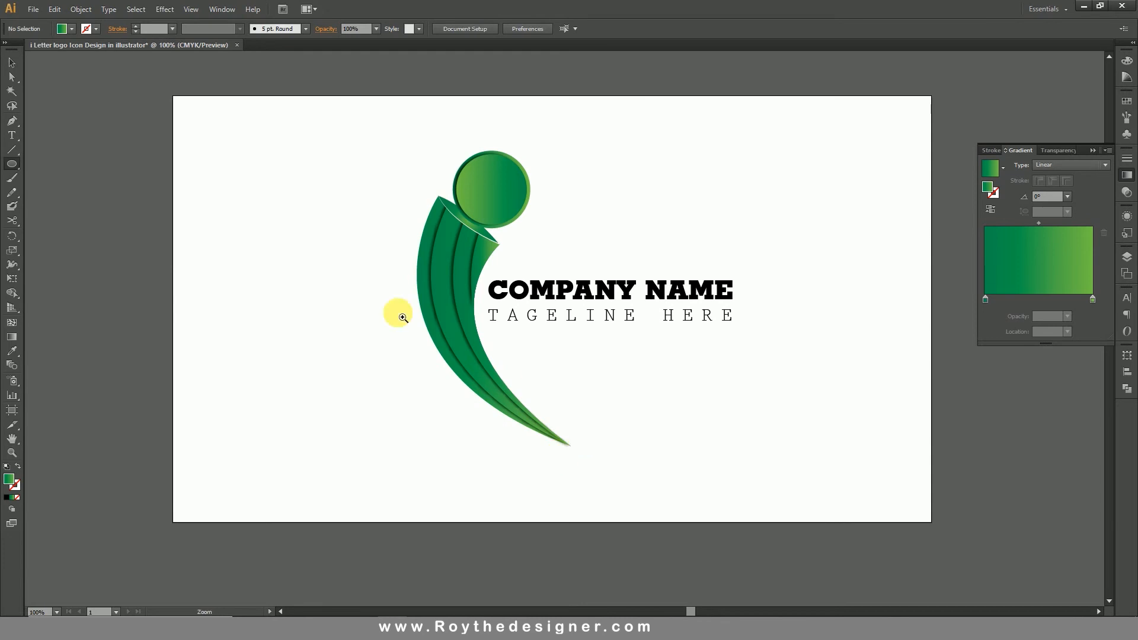
pyautogui.moveTo(340, 284); pyautogui.dragTo(719, 516)
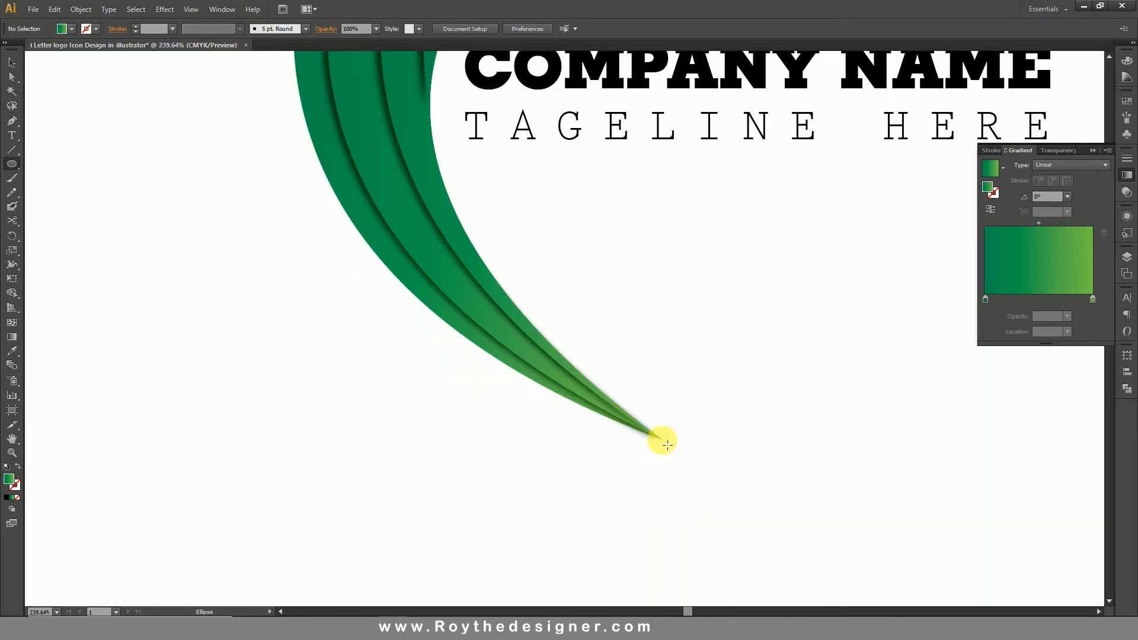
pyautogui.moveTo(668, 446); pyautogui.dragTo(831, 483)
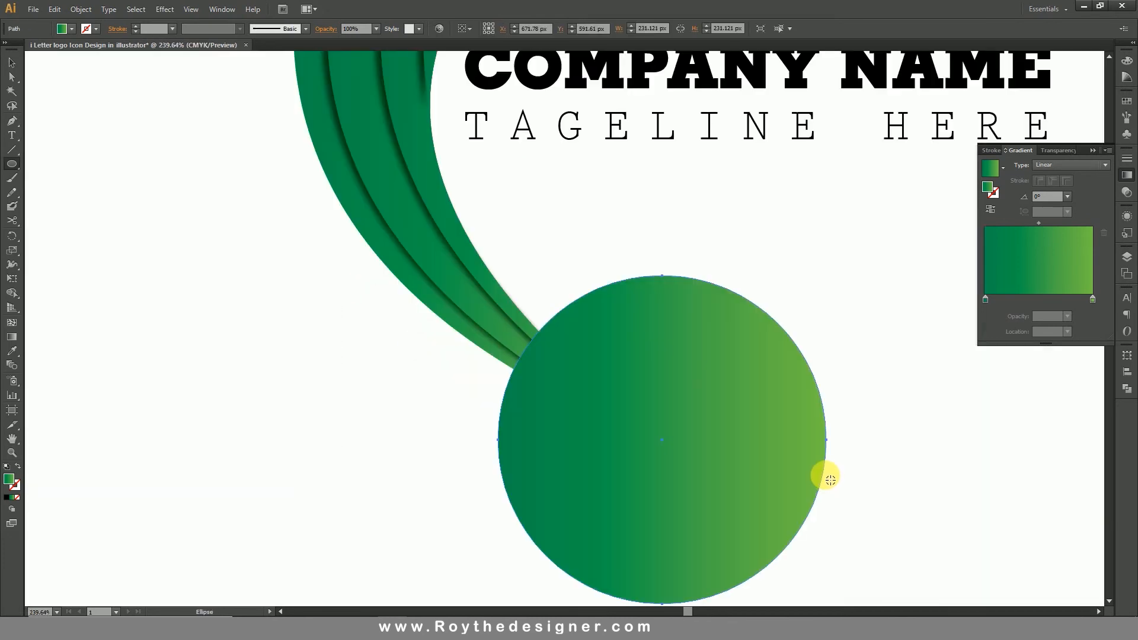
# Fill the circle with the White, Black gradient preset, set its type to Radial and reverse the colours so black is central.
pyautogui.click(1002, 169)
pyautogui.click(972, 194)
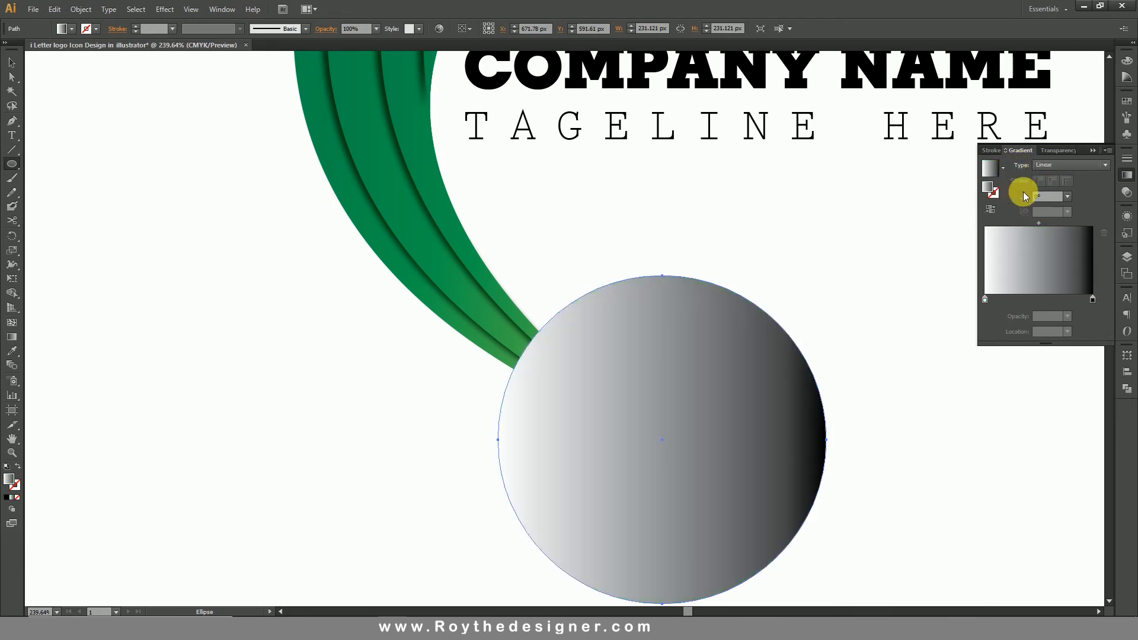
pyautogui.click(1055, 166)
pyautogui.click(1048, 188)
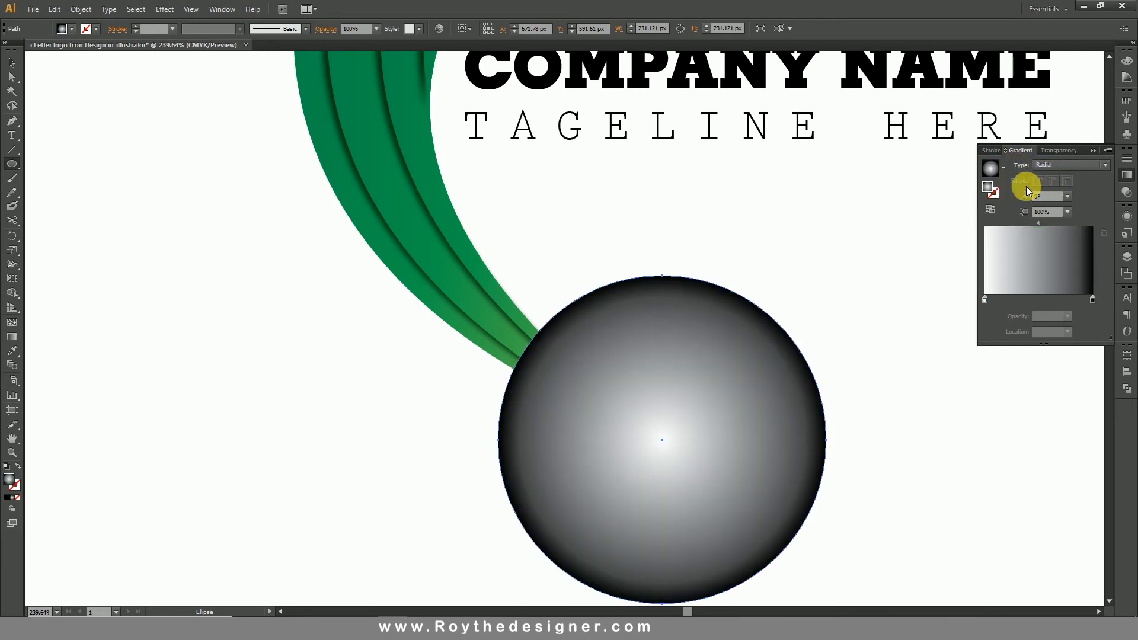
pyautogui.click(990, 210)
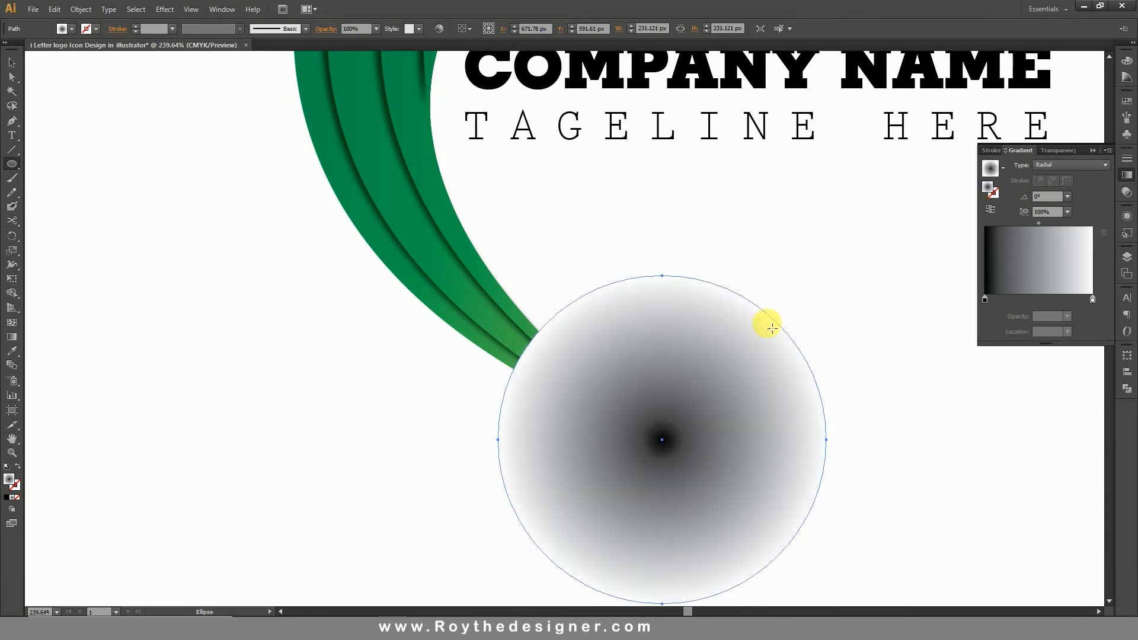
# Set the opacity of the gradient's outer white stop to 0%.
pyautogui.doubleClick(1094, 300)
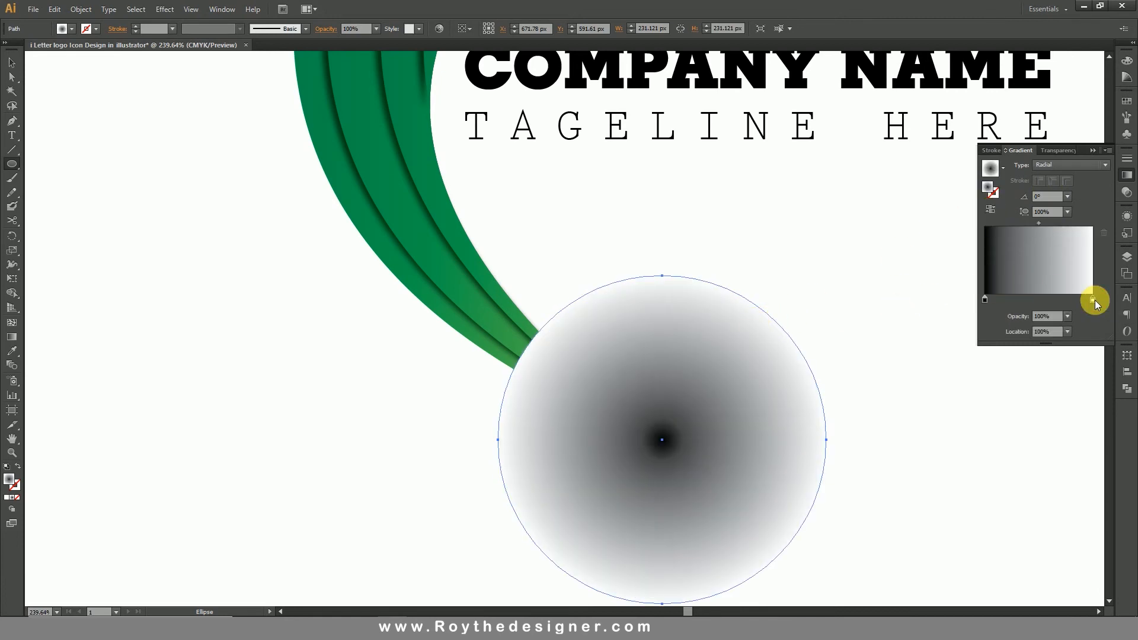
pyautogui.click(1095, 300)
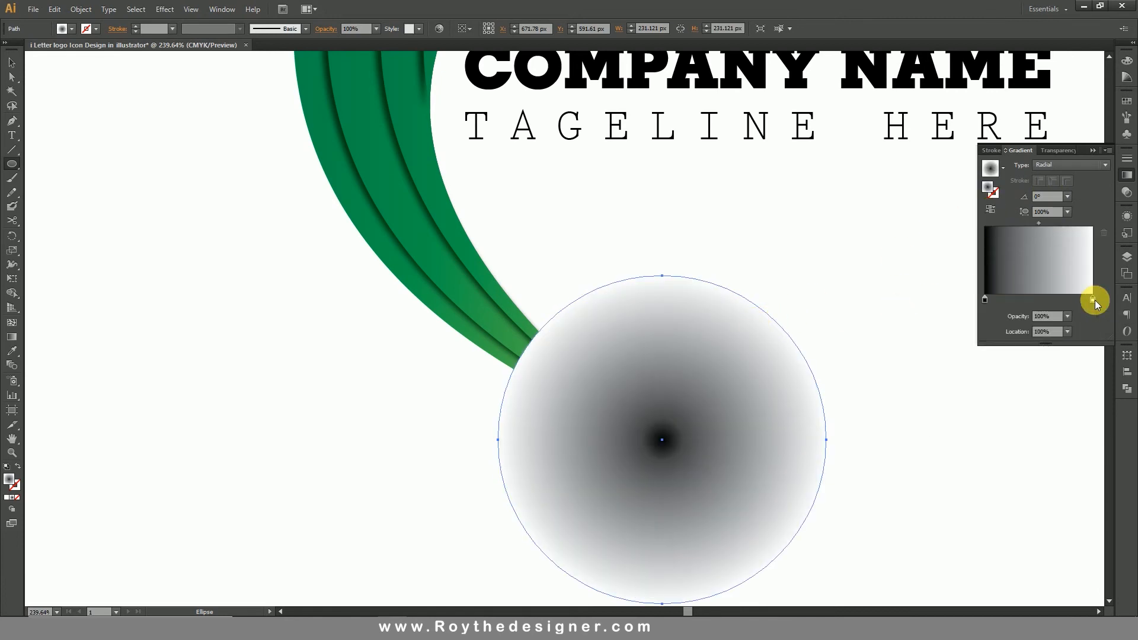
pyautogui.click(1067, 317)
pyautogui.click(1079, 330)
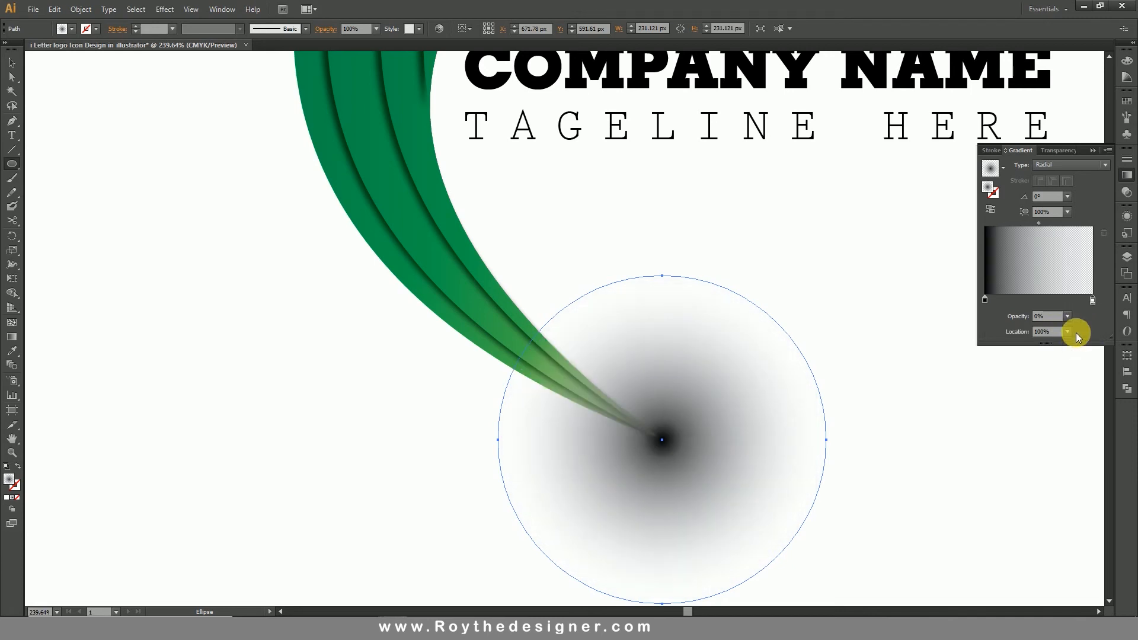
# Flatten the circle into an ellipse about 51 px high around its centre and send it behind the stem.
pyautogui.click(12, 62)
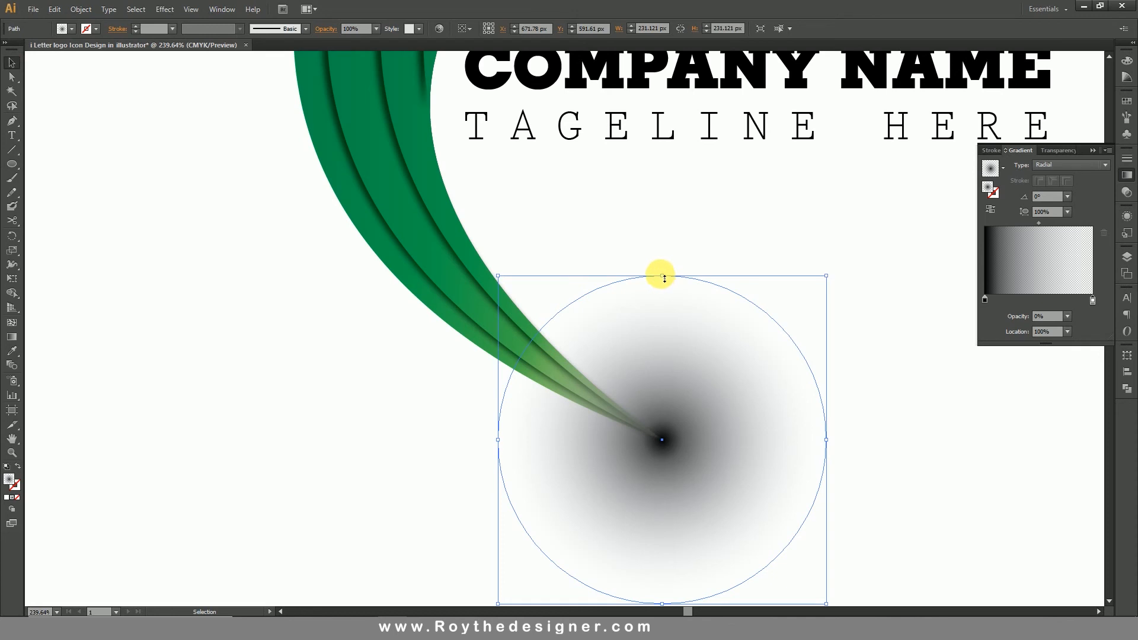
pyautogui.moveTo(664, 278); pyautogui.dragTo(682, 405)
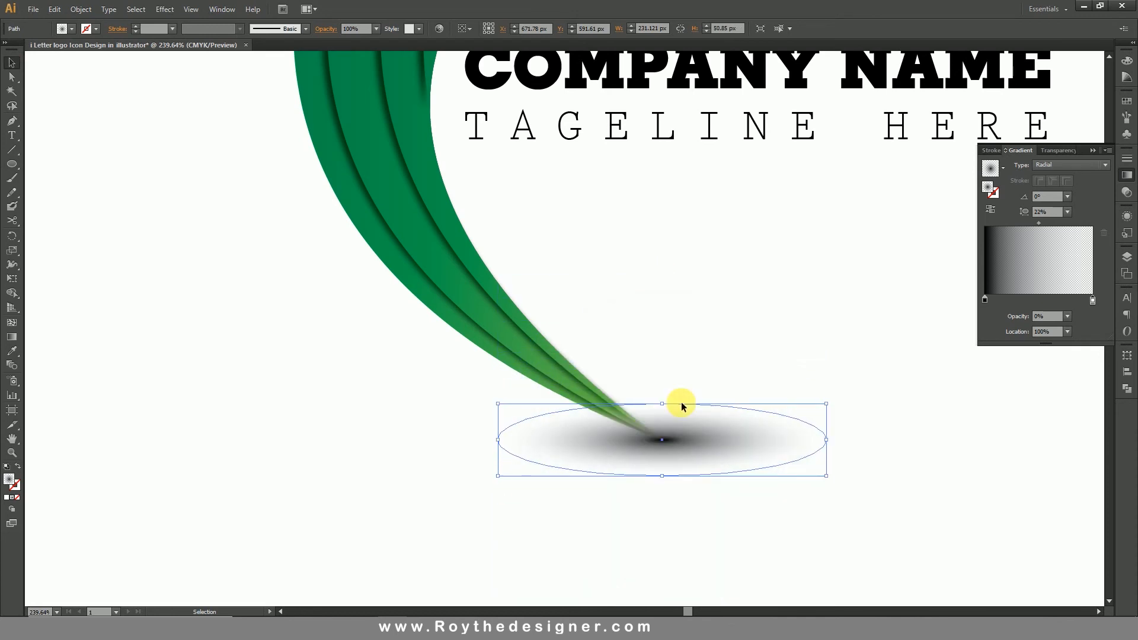
pyautogui.rightClick(684, 422)
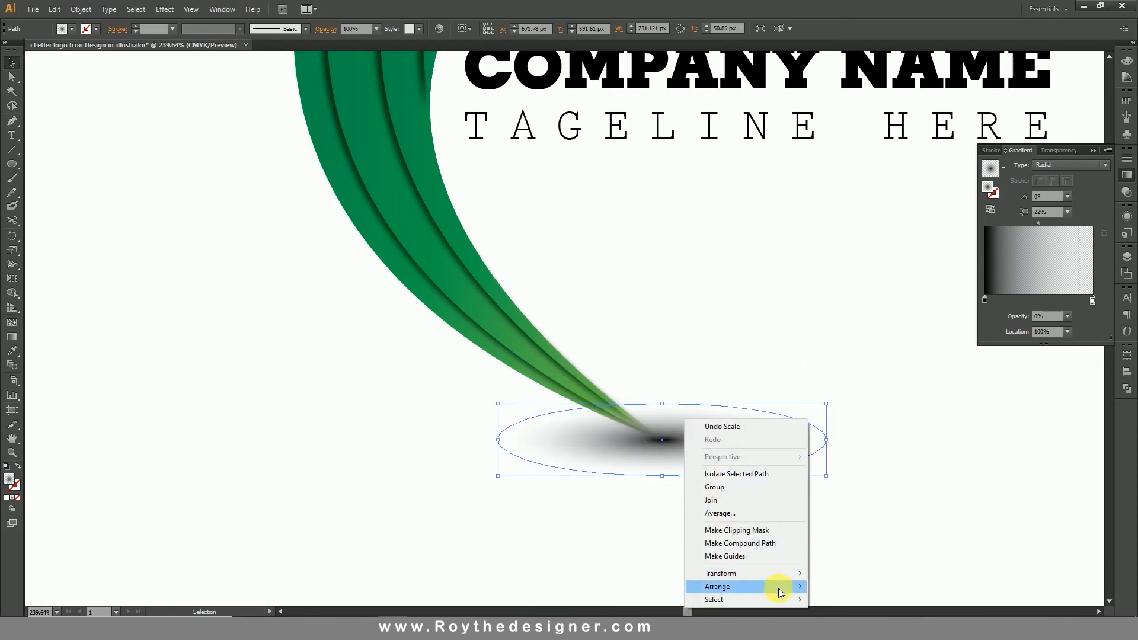
pyautogui.moveTo(778, 587)
pyautogui.click(847, 569)
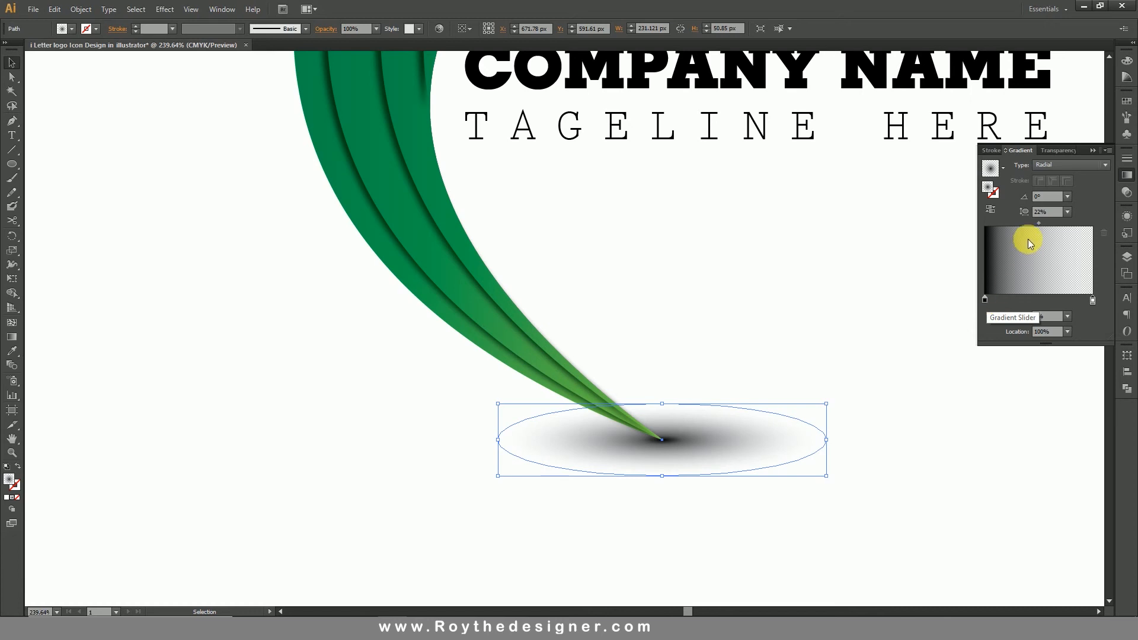
# Shift the shadow gradient's midpoint to about 42% and deselect the ellipse.
pyautogui.moveTo(1039, 223)
pyautogui.mouseDown()
pyautogui.moveTo(1056, 223)
pyautogui.moveTo(1030, 223)
pyautogui.mouseUp()
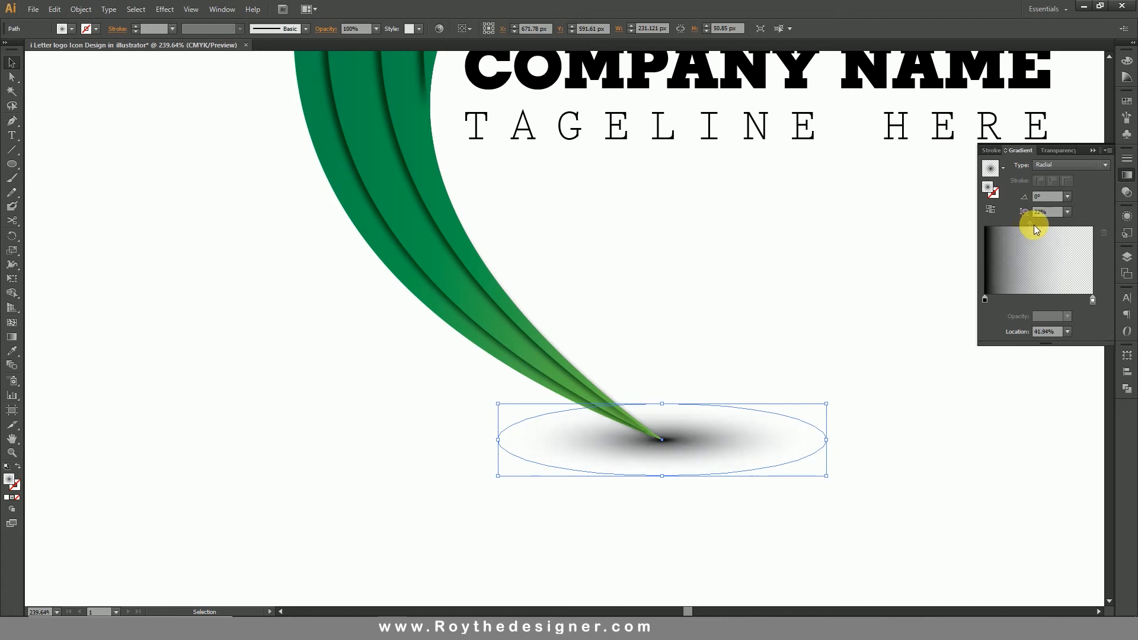
pyautogui.click(799, 310)
pyautogui.scroll(-5, 655, 435)
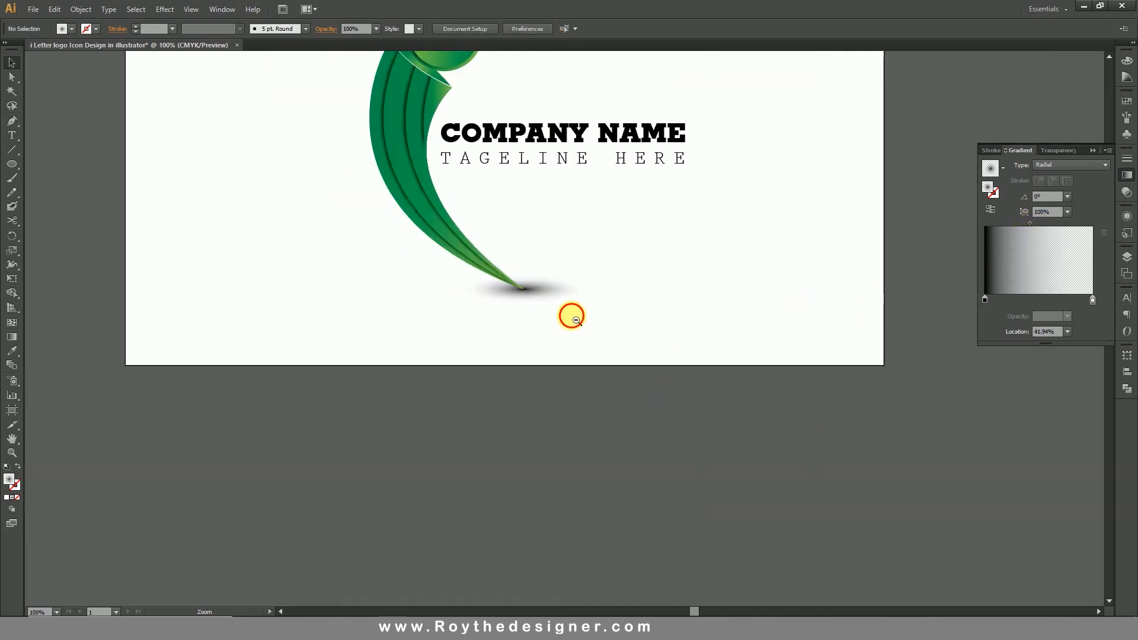
# Try a 42% aspect ratio on the shadow ellipse's gradient, and return it to 22%.
pyautogui.moveTo(656, 342); pyautogui.dragTo(697, 432)
pyautogui.moveTo(408, 248); pyautogui.dragTo(785, 504)
pyautogui.click(567, 403)
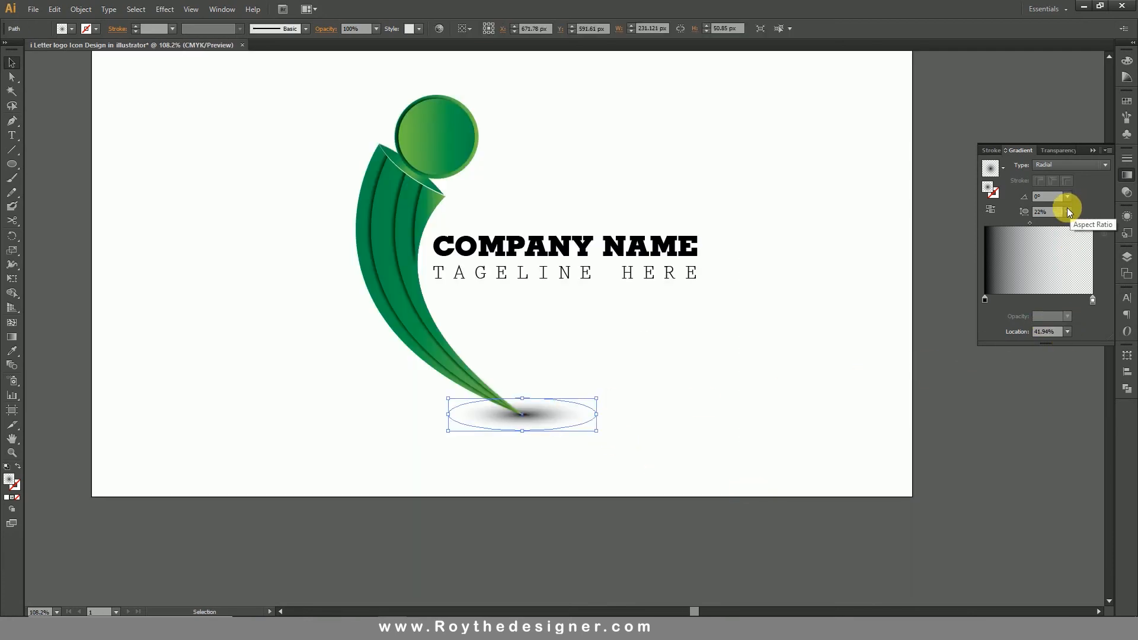
pyautogui.scroll(4, 1064, 217)
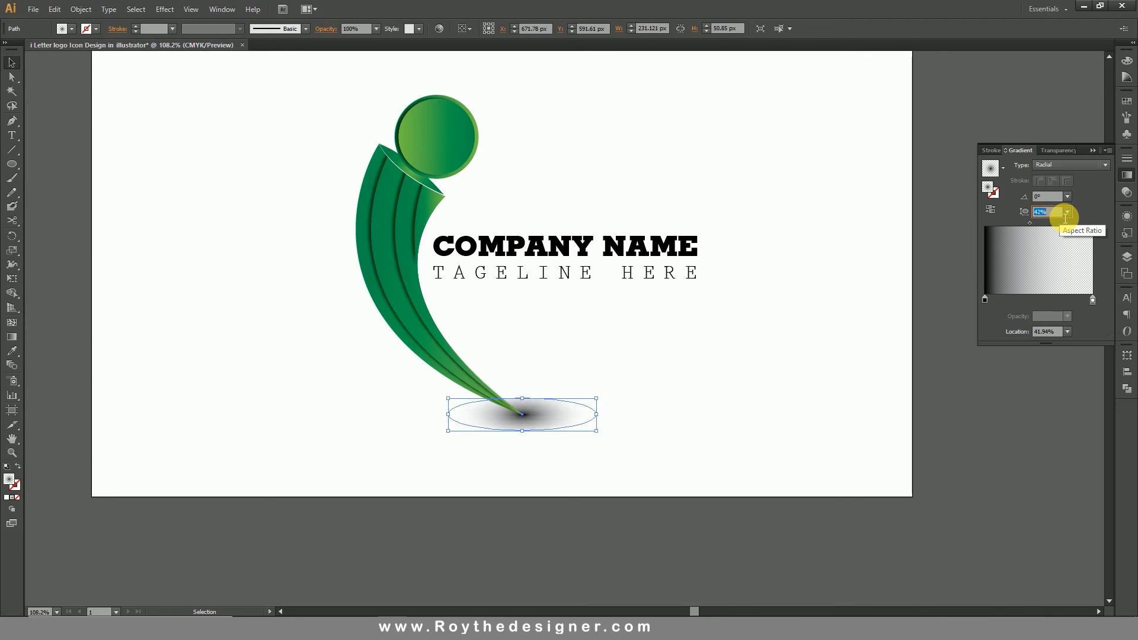
pyautogui.scroll(-4, 1064, 217)
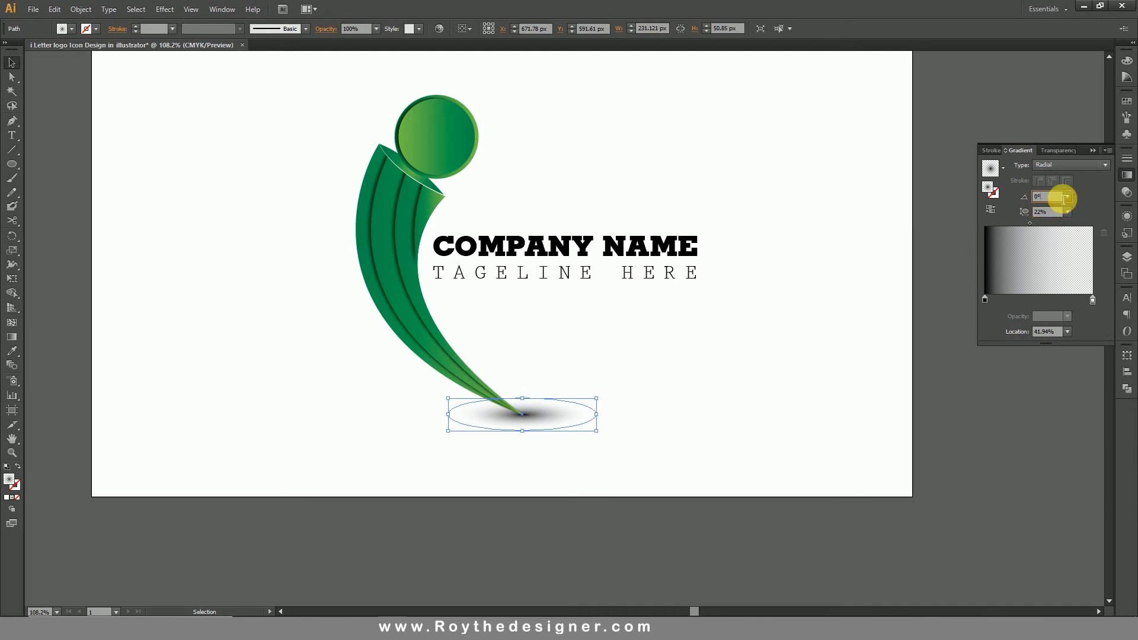
# Set the shadow gradient's angle to -1° and clear the selection.
pyautogui.scroll(-1, 1064, 198)
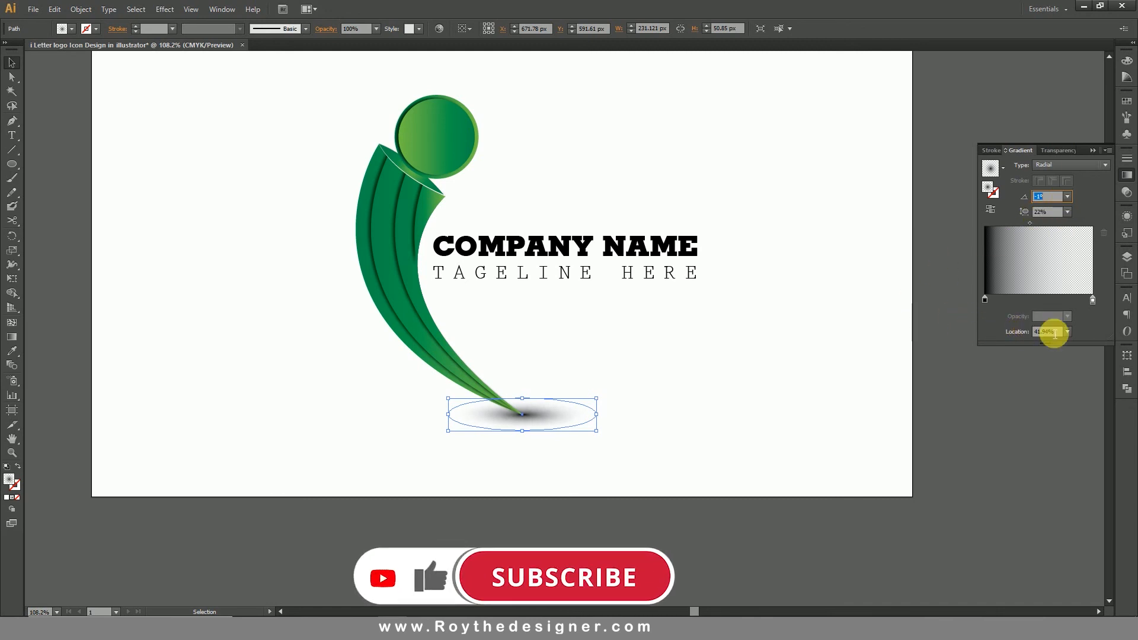
pyautogui.click(749, 379)
pyautogui.click(583, 422)
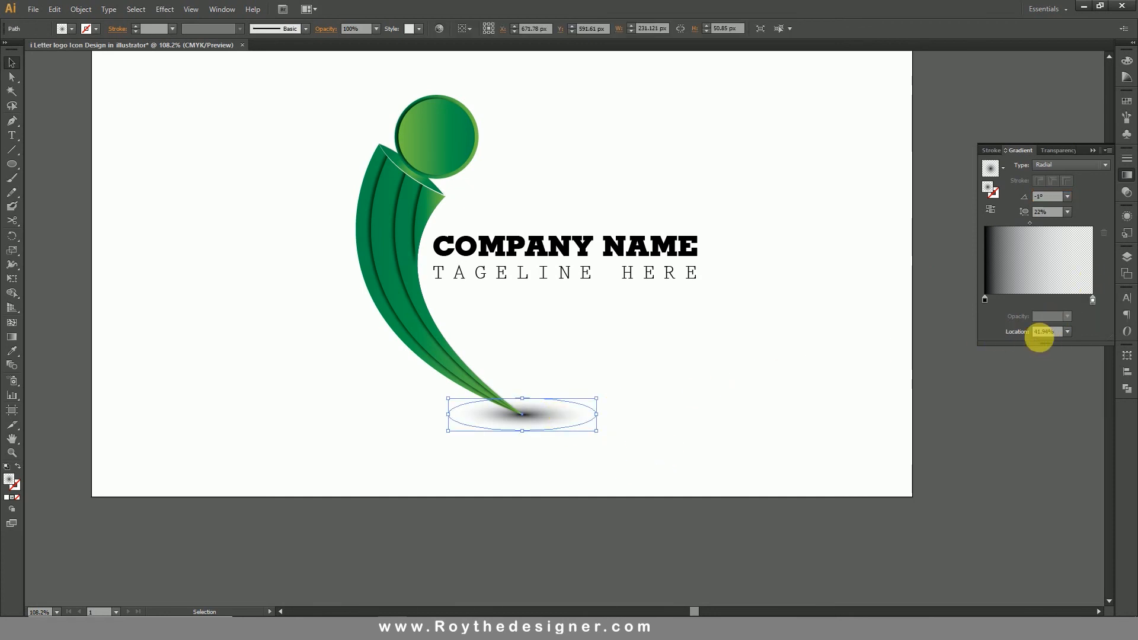
pyautogui.click(697, 420)
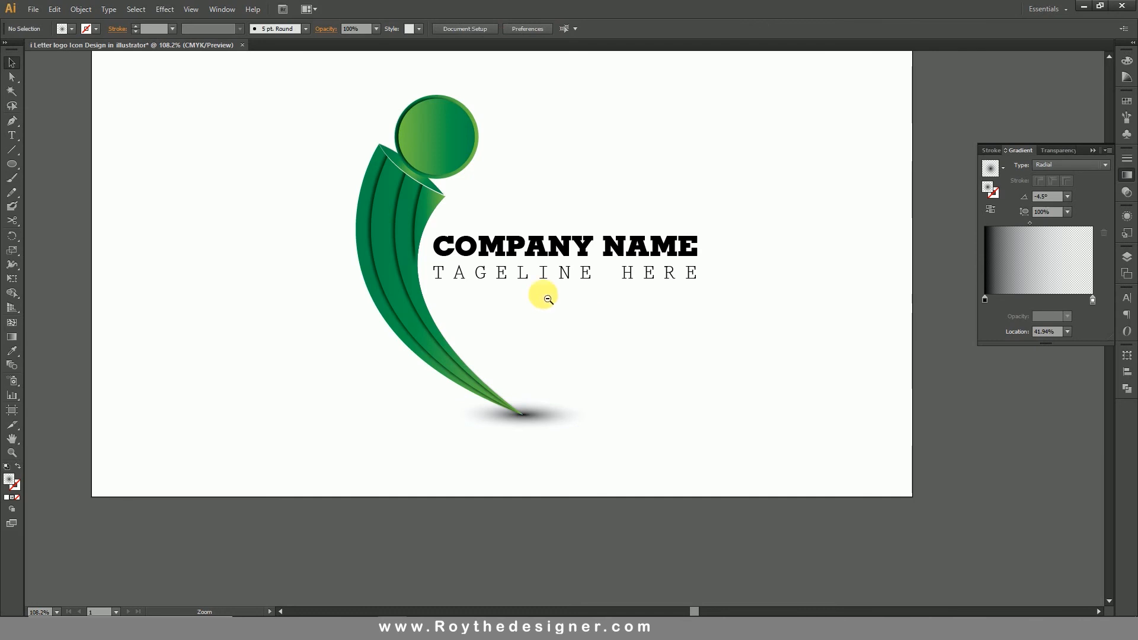
# Lower the shadow ellipse's opacity to 50% and deselect it.
pyautogui.hotkey('ctrl', '1')
pyautogui.click(621, 465)
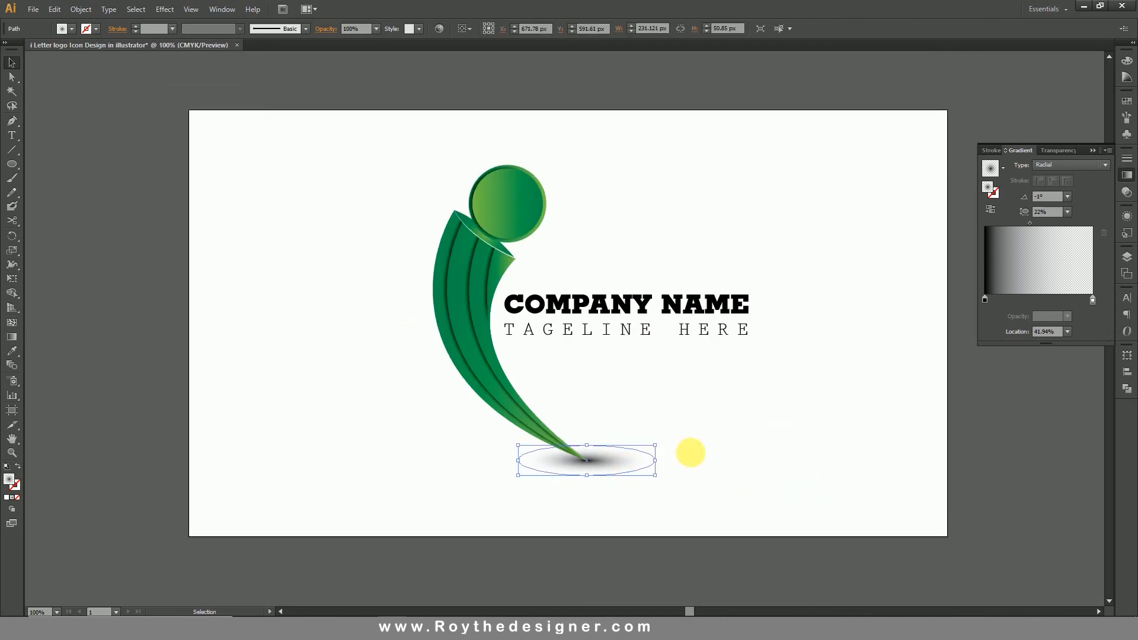
pyautogui.click(1127, 192)
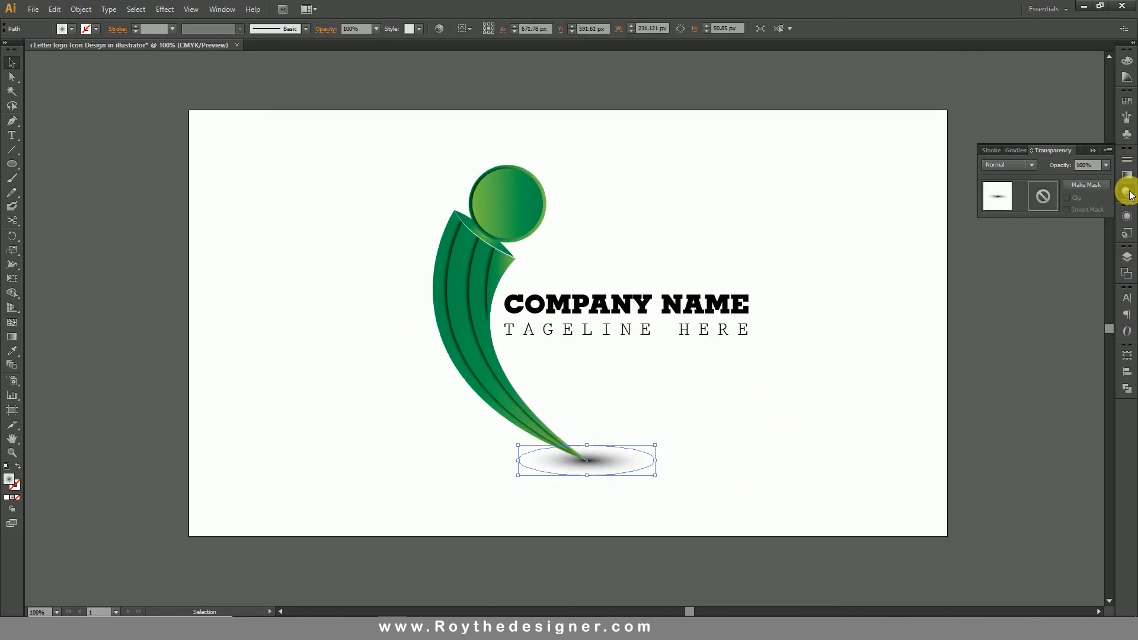
pyautogui.click(1106, 165)
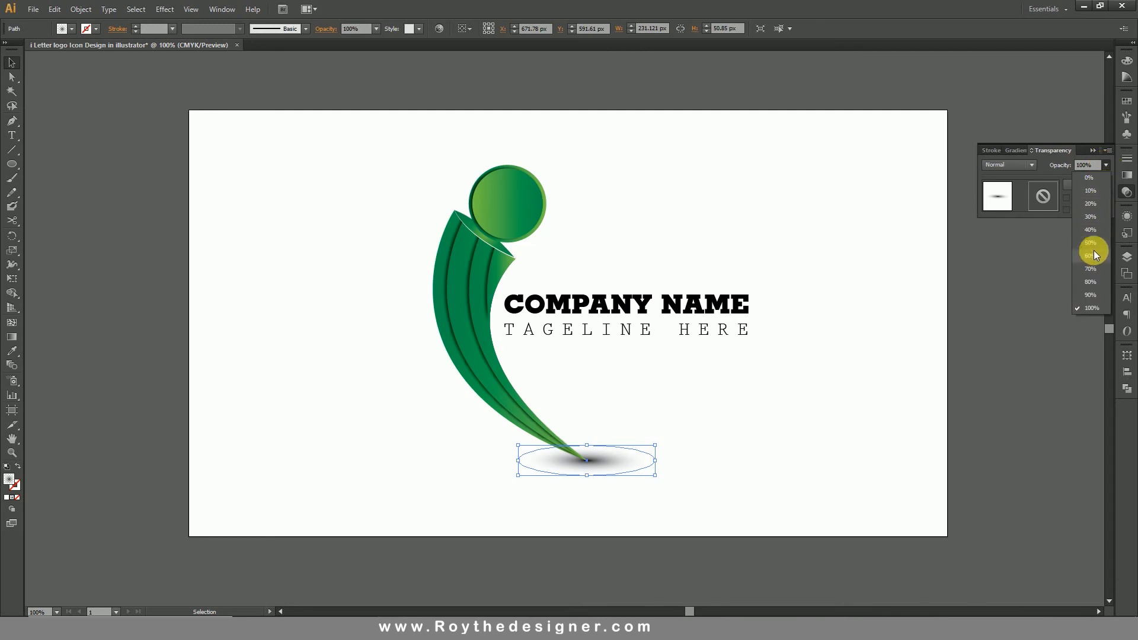
pyautogui.click(1091, 243)
pyautogui.click(638, 477)
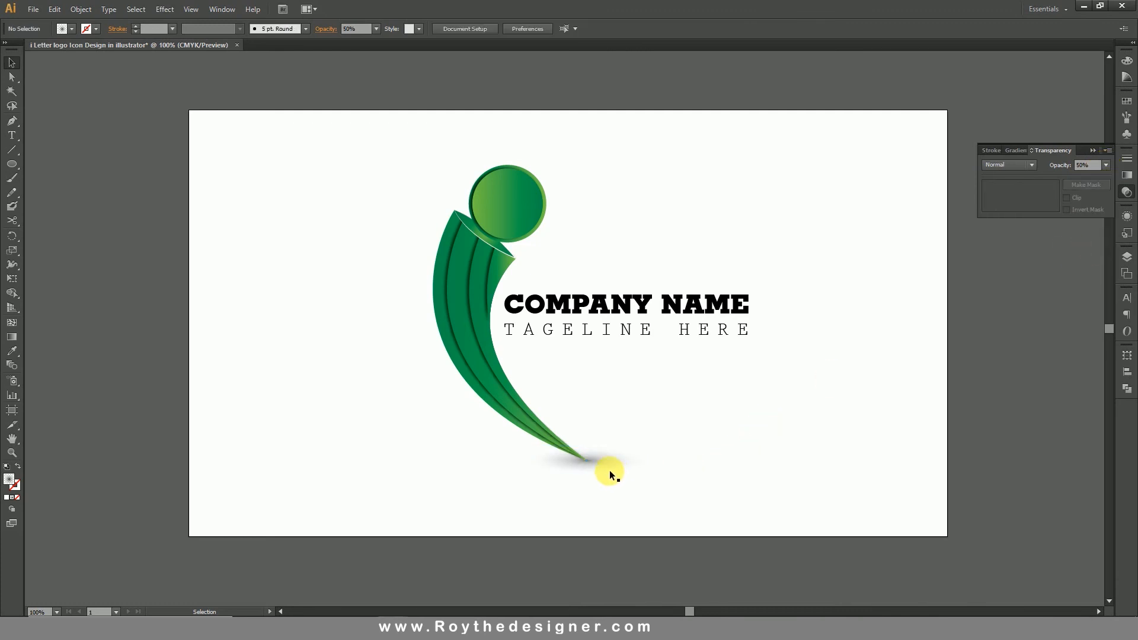
# Set the shadow ellipse's opacity to 80% and deselect it.
pyautogui.click(609, 471)
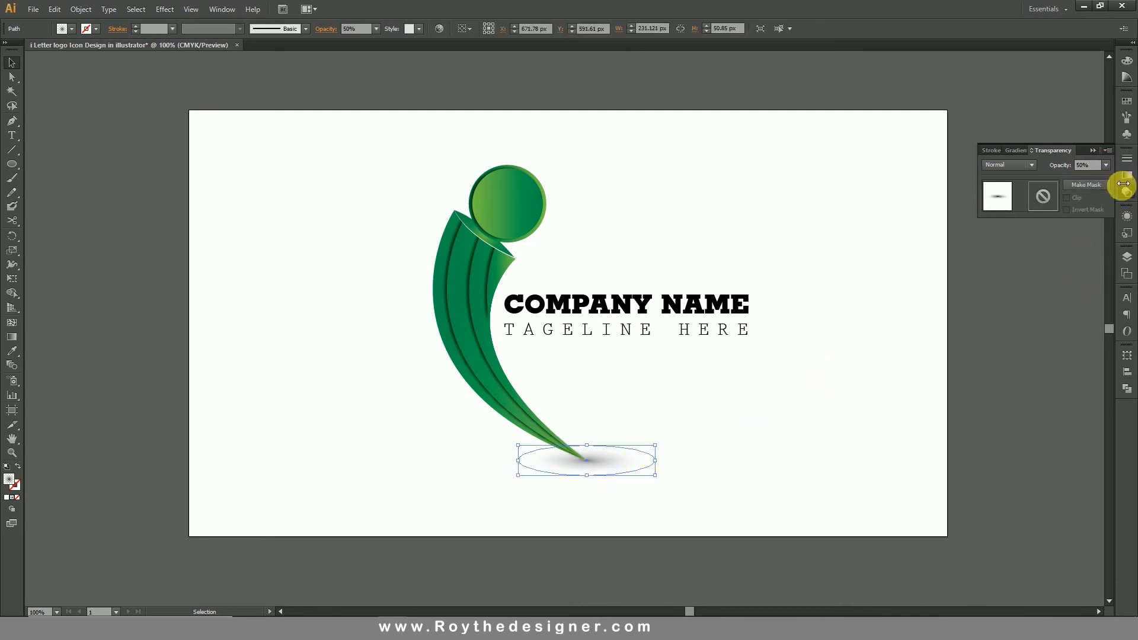
pyautogui.click(1106, 164)
pyautogui.click(1090, 279)
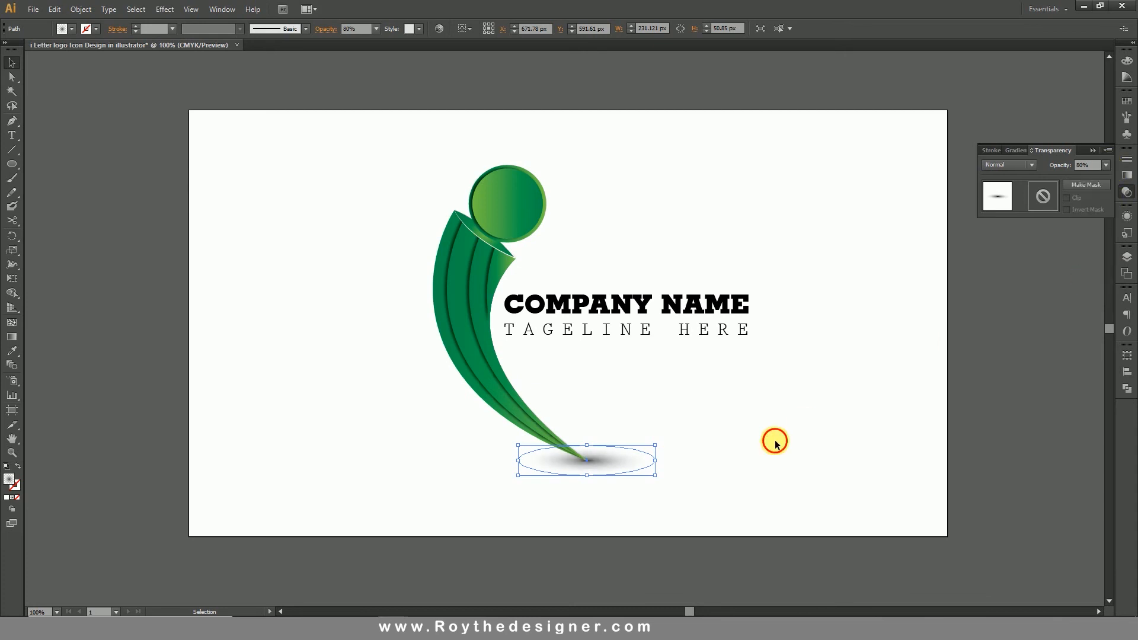
pyautogui.click(776, 443)
# Bring the letter i artwork and both text lines to the front, leaving the shadow out, and clear the selection.
pyautogui.moveTo(403, 192); pyautogui.dragTo(853, 387)
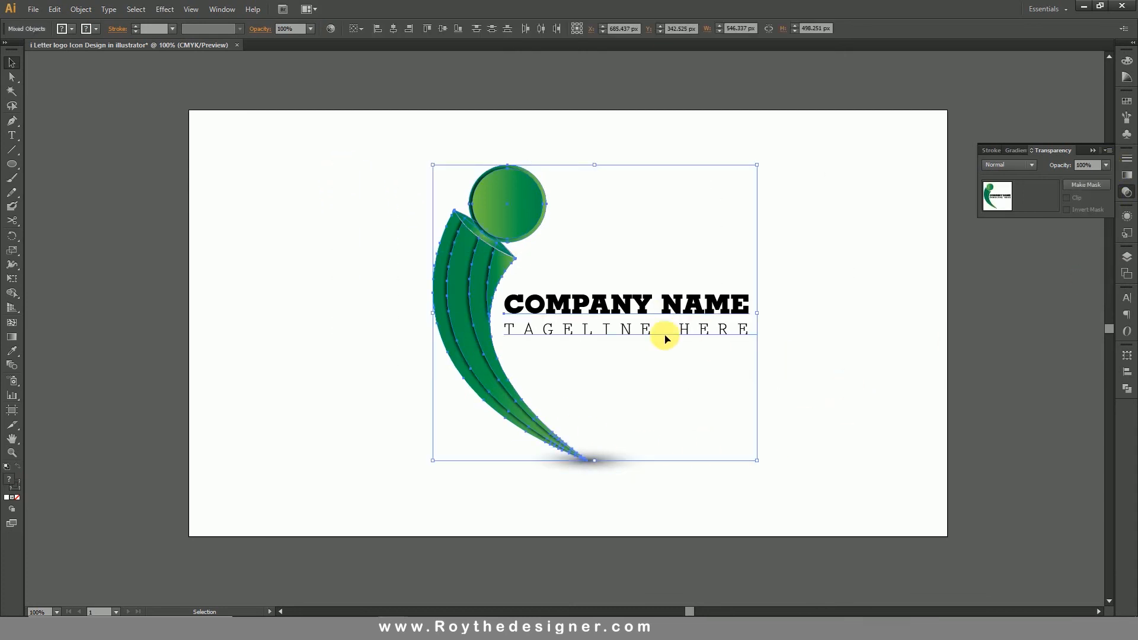
pyautogui.rightClick(663, 336)
pyautogui.moveTo(745, 434)
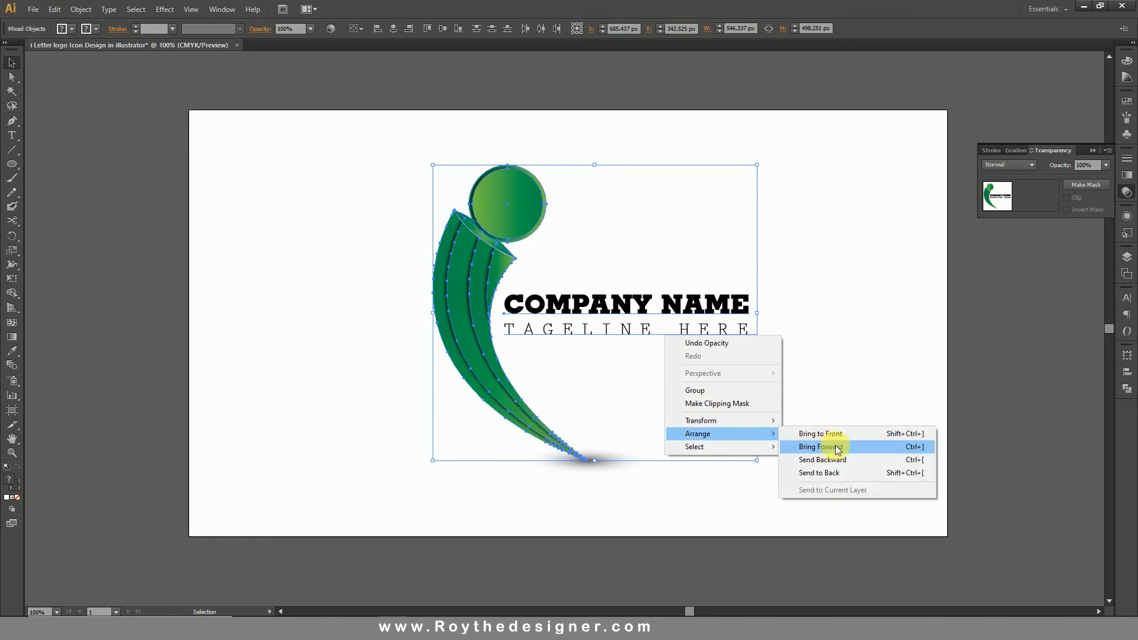
pyautogui.click(841, 438)
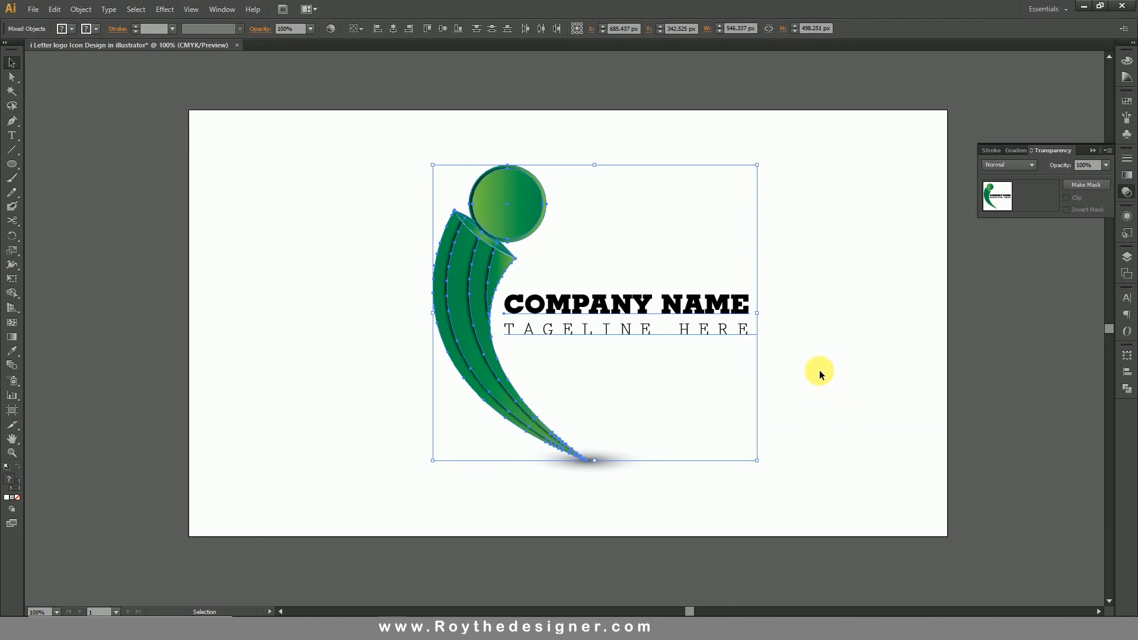
pyautogui.click(819, 371)
# Duplicate the complete logo with its text and shadow, and place the two versions side by side on the artboard.
pyautogui.moveTo(377, 136); pyautogui.dragTo(809, 495)
pyautogui.moveTo(652, 313); pyautogui.dragTo(490, 314)
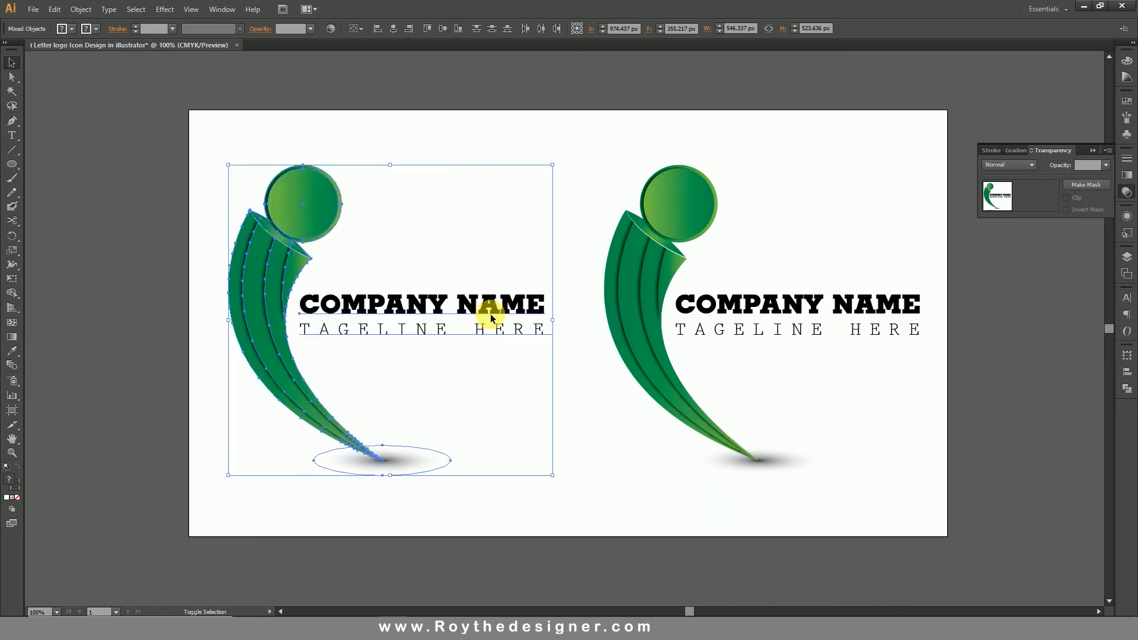
pyautogui.click(597, 407)
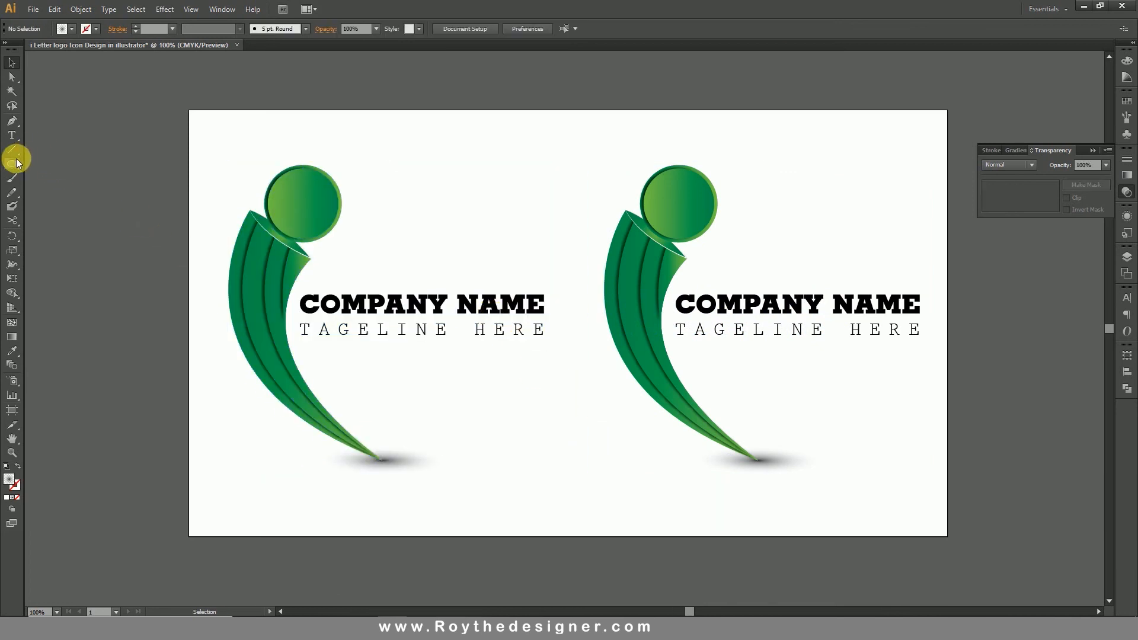
# Draw a 677 × 720 px rectangle over the left part of the artboard, covering the first logo.
pyautogui.moveTo(16, 158); pyautogui.dragTo(44, 165)
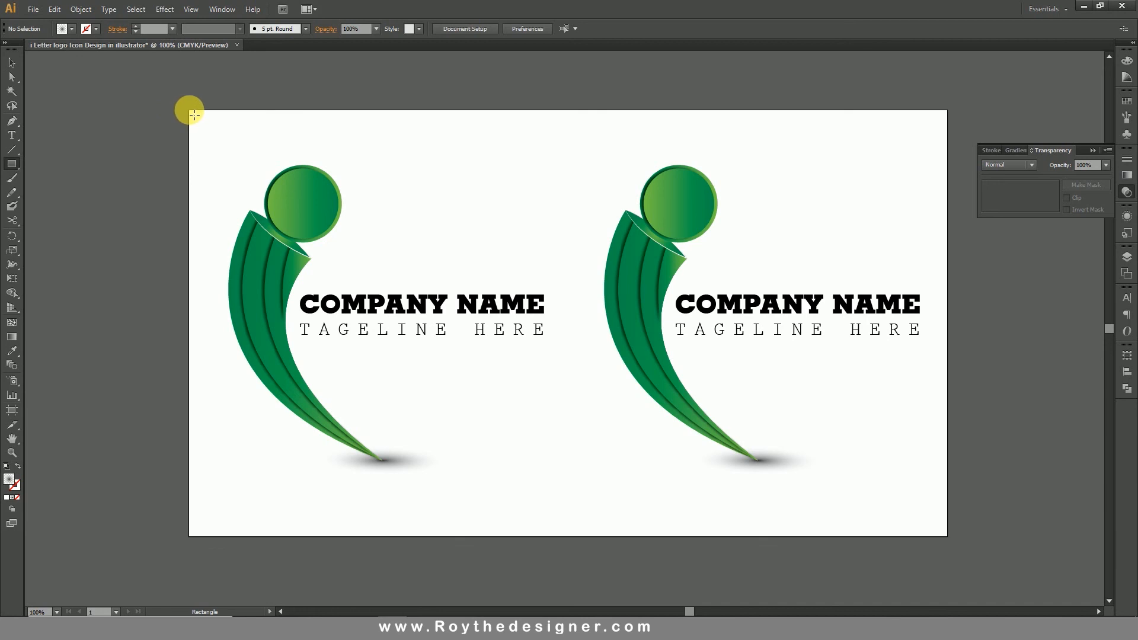
pyautogui.moveTo(195, 115); pyautogui.dragTo(589, 536)
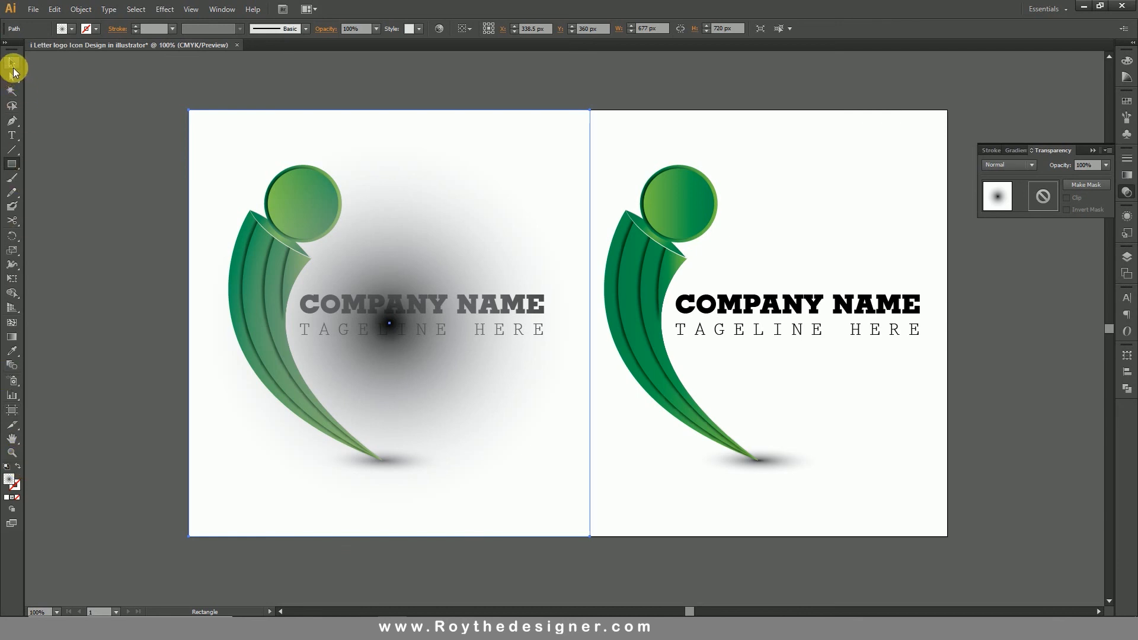
pyautogui.click(13, 66)
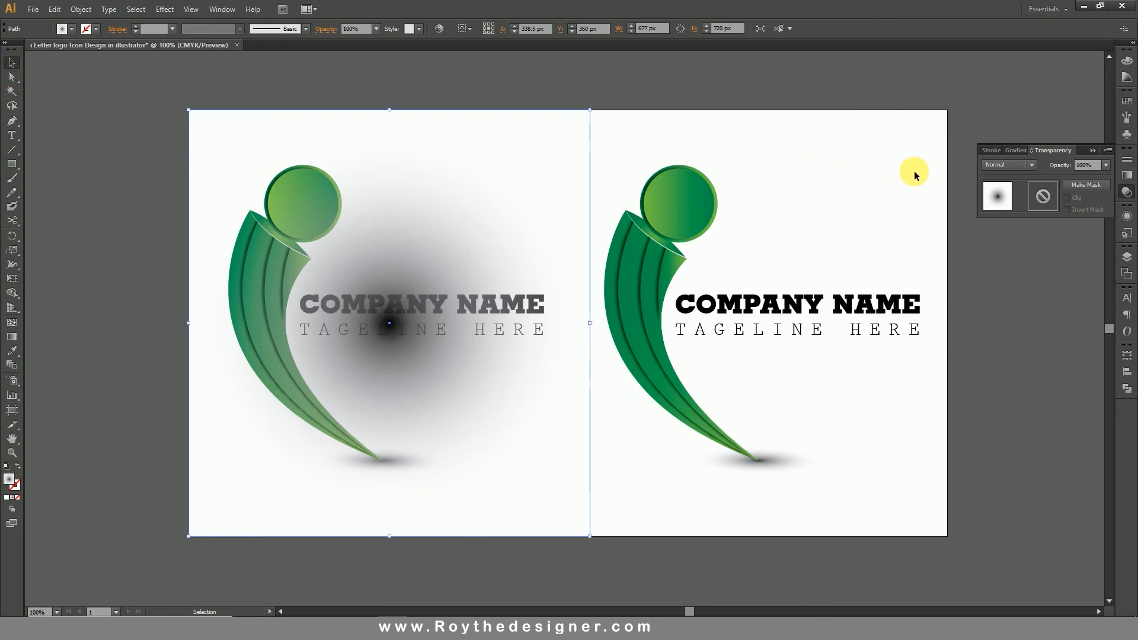
# Fill the rectangle with the Orange, Yellow gradient preset and send it to the back behind the logo.
pyautogui.click(1126, 176)
pyautogui.click(1003, 168)
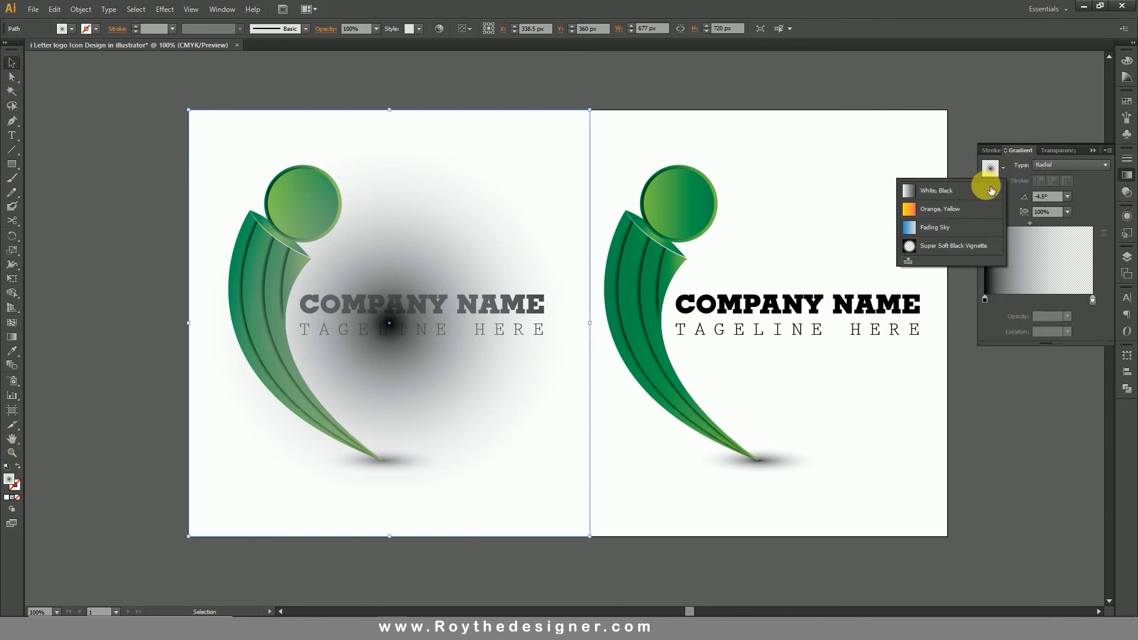
pyautogui.click(947, 207)
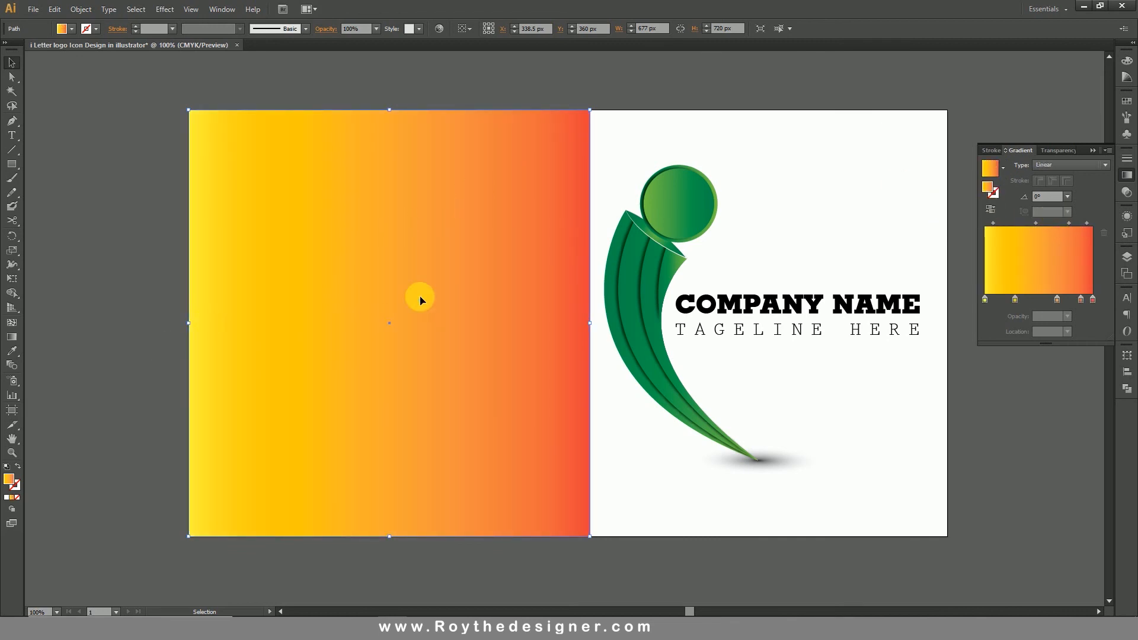
pyautogui.rightClick(420, 239)
pyautogui.moveTo(517, 404)
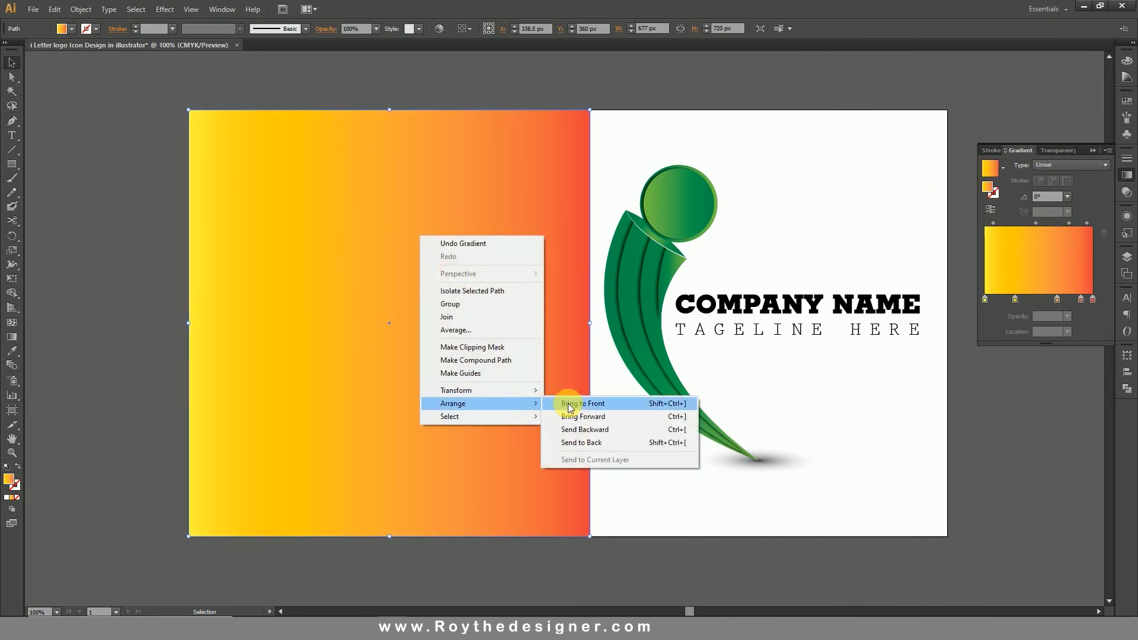
pyautogui.click(612, 445)
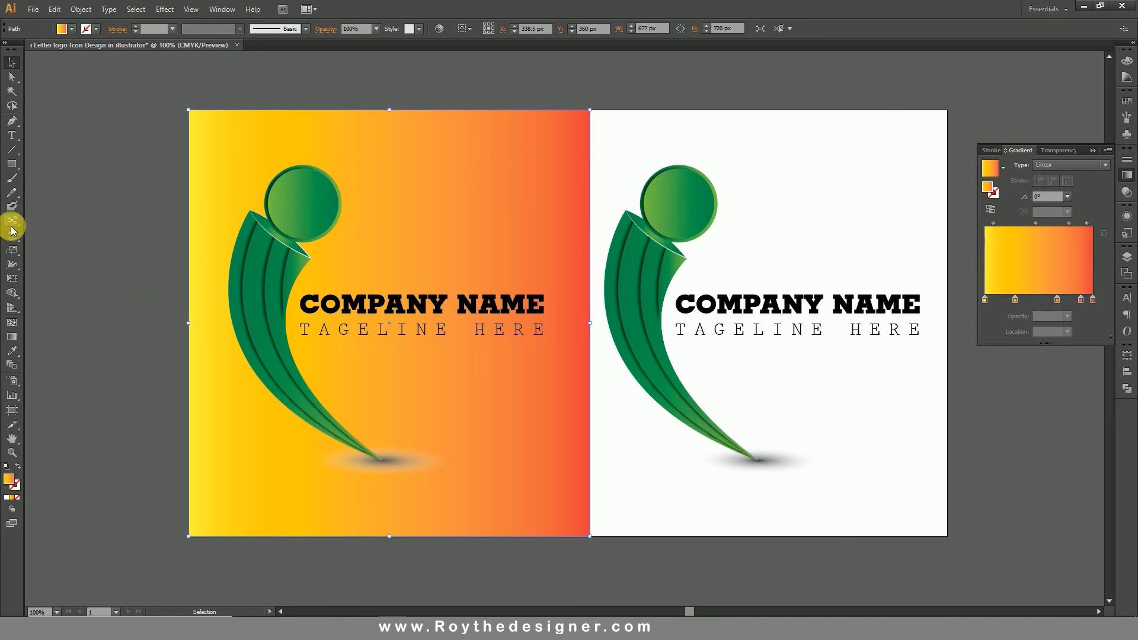
# Copy the green gradient from the logo's circle onto the background rectangle and change its light green stop to white.
pyautogui.click(12, 351)
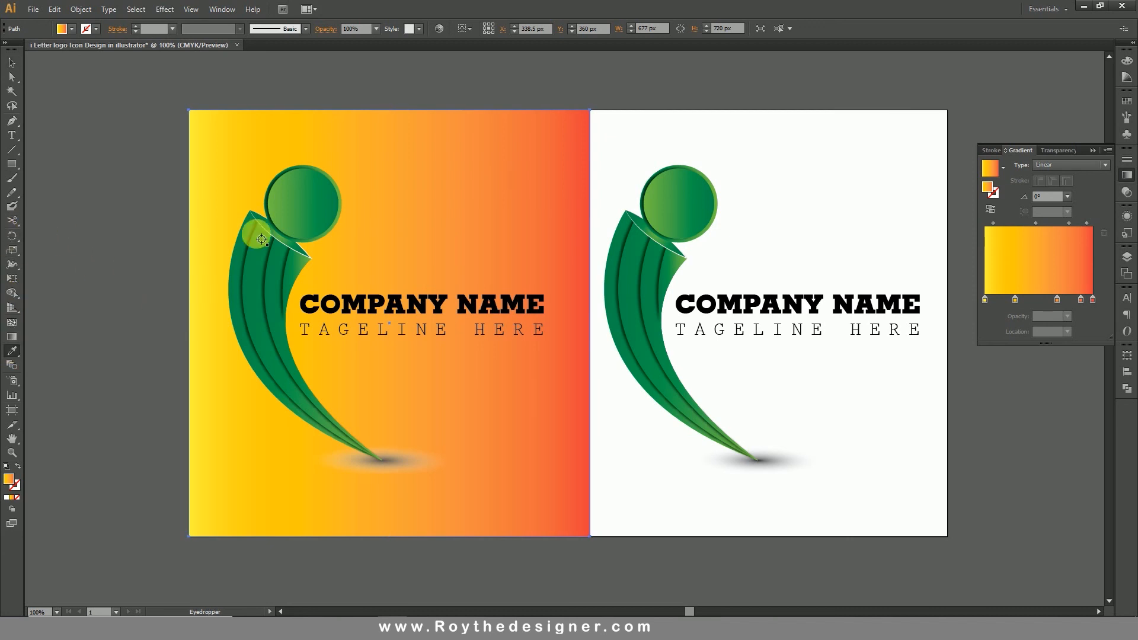
pyautogui.click(315, 183)
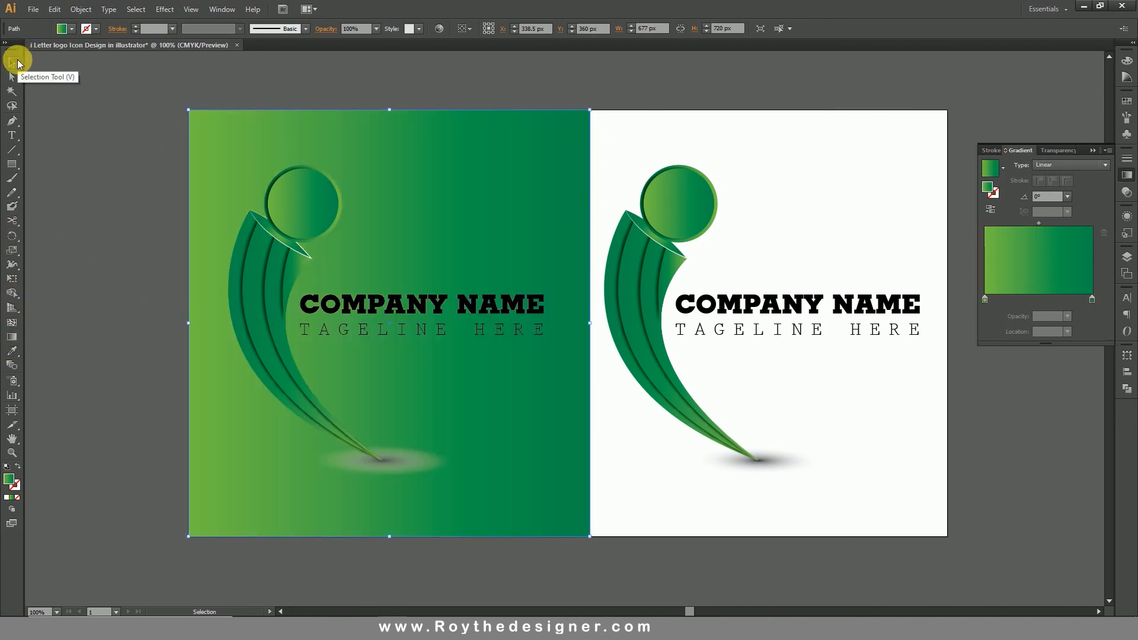
pyautogui.click(7, 64)
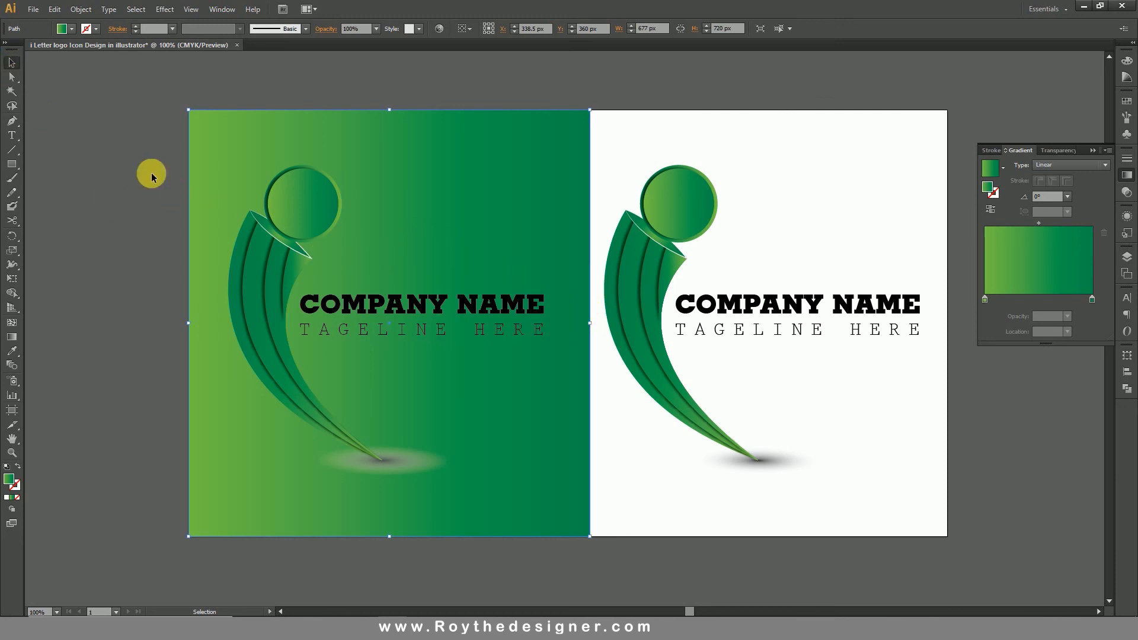
pyautogui.doubleClick(987, 300)
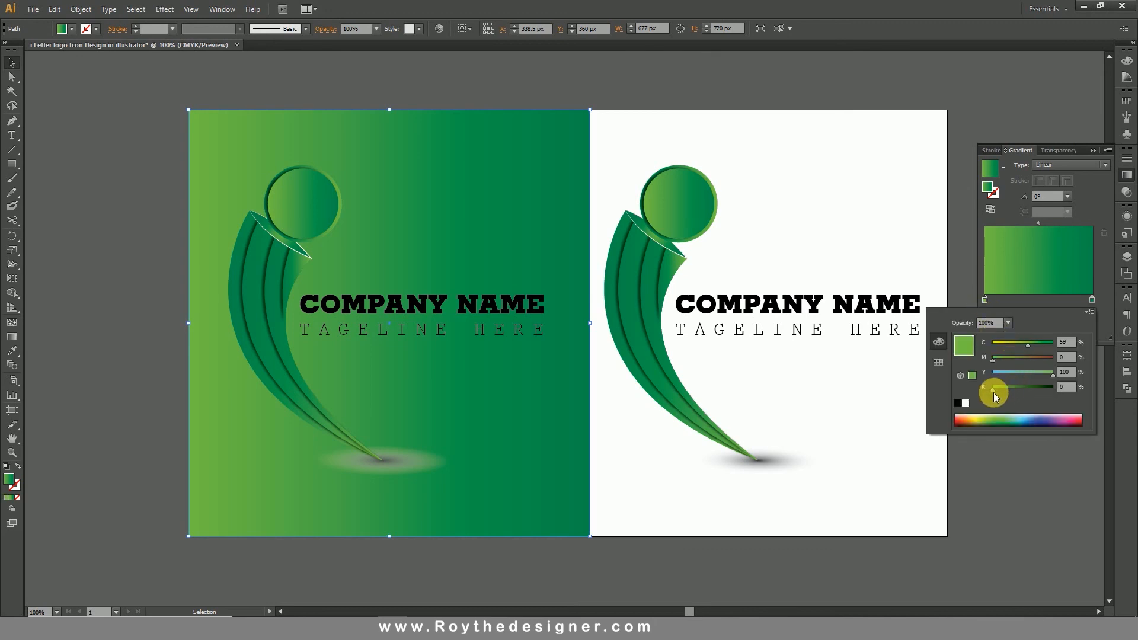
pyautogui.click(968, 404)
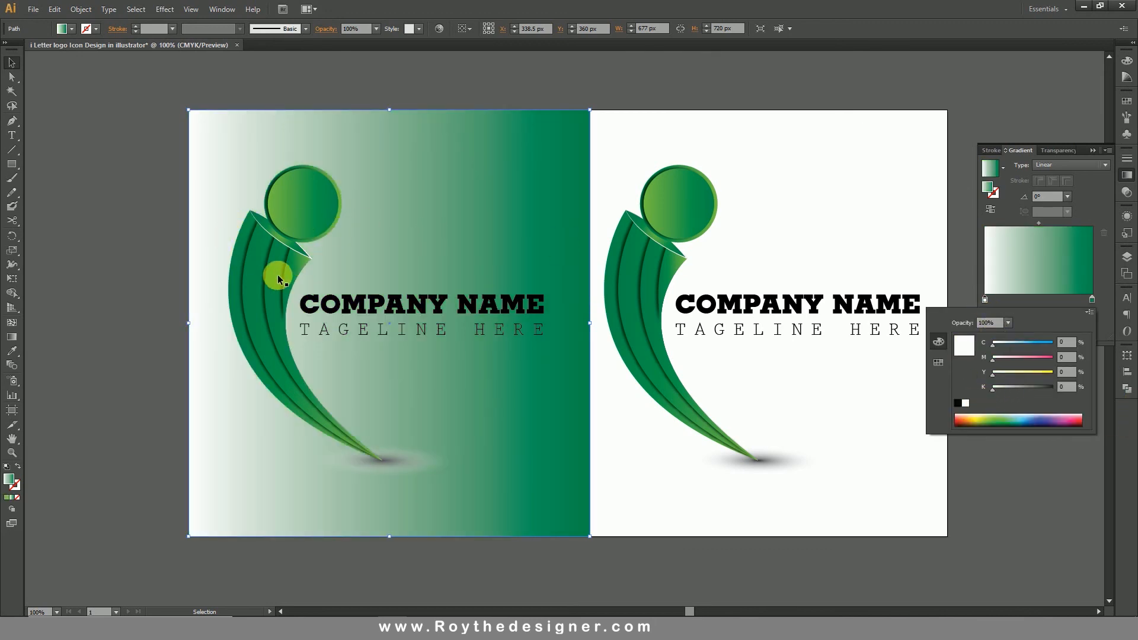
# Redraw the rectangle's white-to-green gradient at about 3.1°, from the first logo's text to beyond the rectangle's right edge, and hide the gradient settings.
pyautogui.click(16, 341)
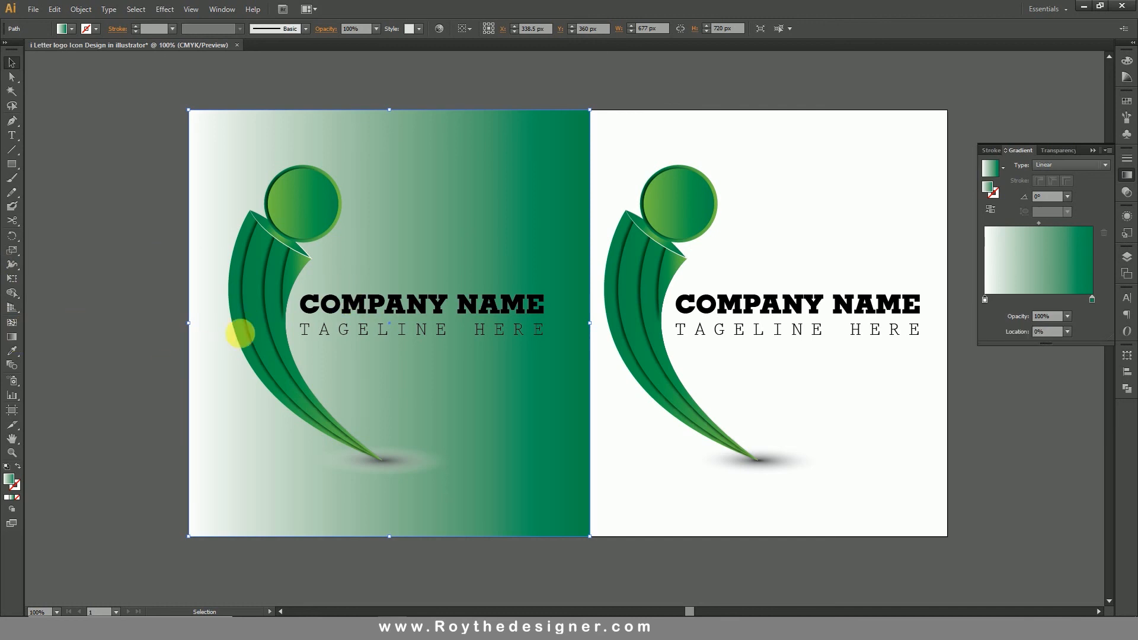
pyautogui.click(16, 343)
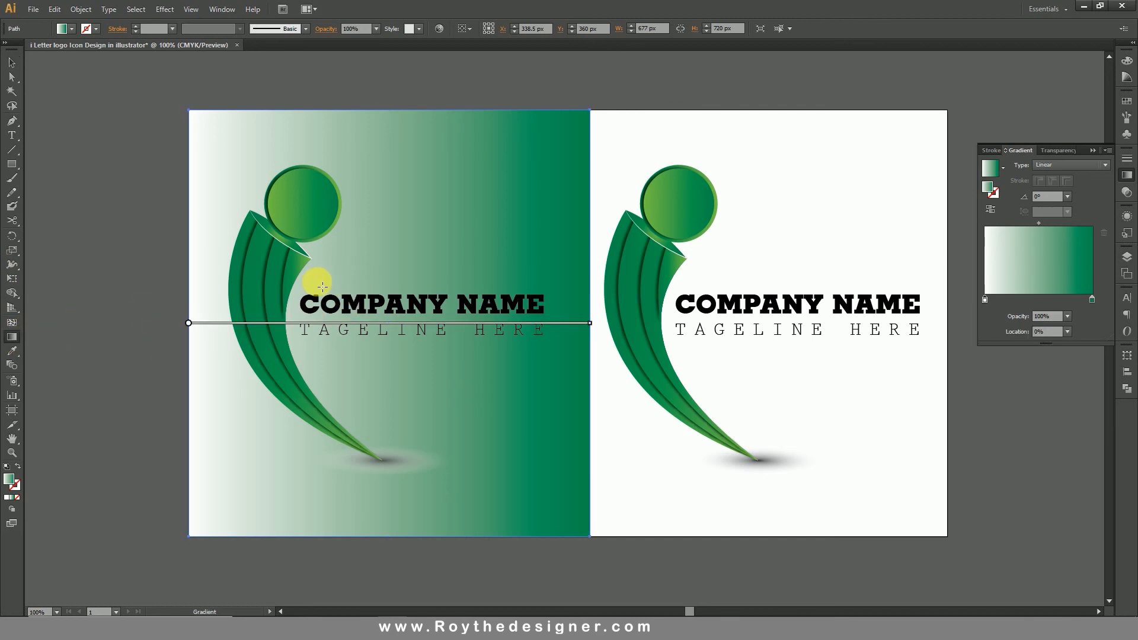
pyautogui.moveTo(320, 326); pyautogui.dragTo(675, 308)
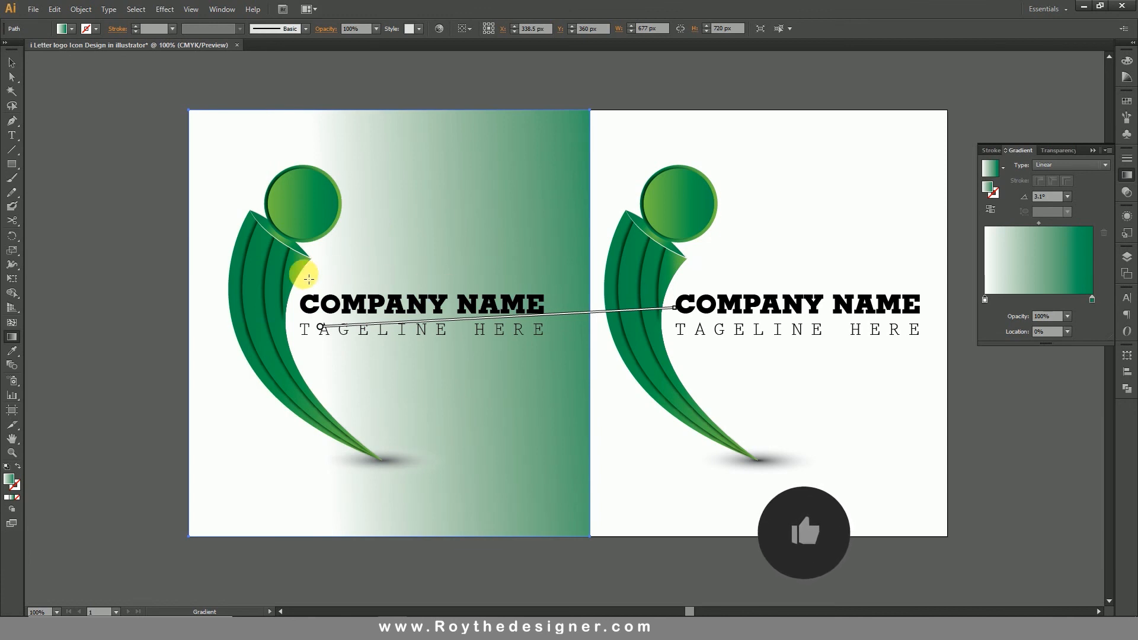
pyautogui.click(11, 63)
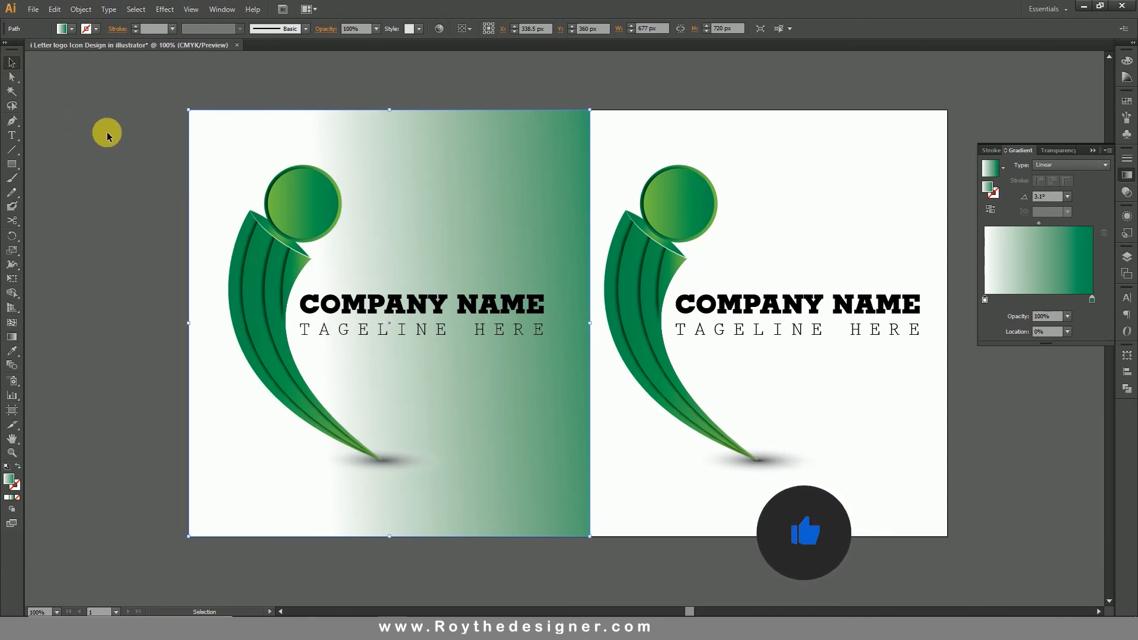
pyautogui.click(119, 145)
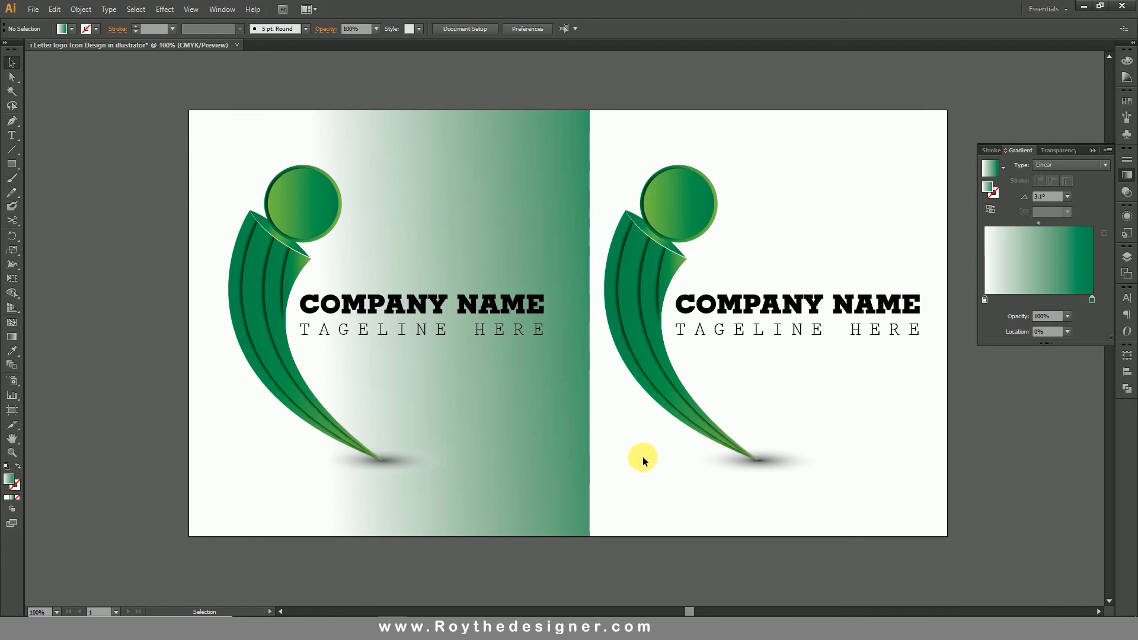
pyautogui.hotkey('ctrl', '0')
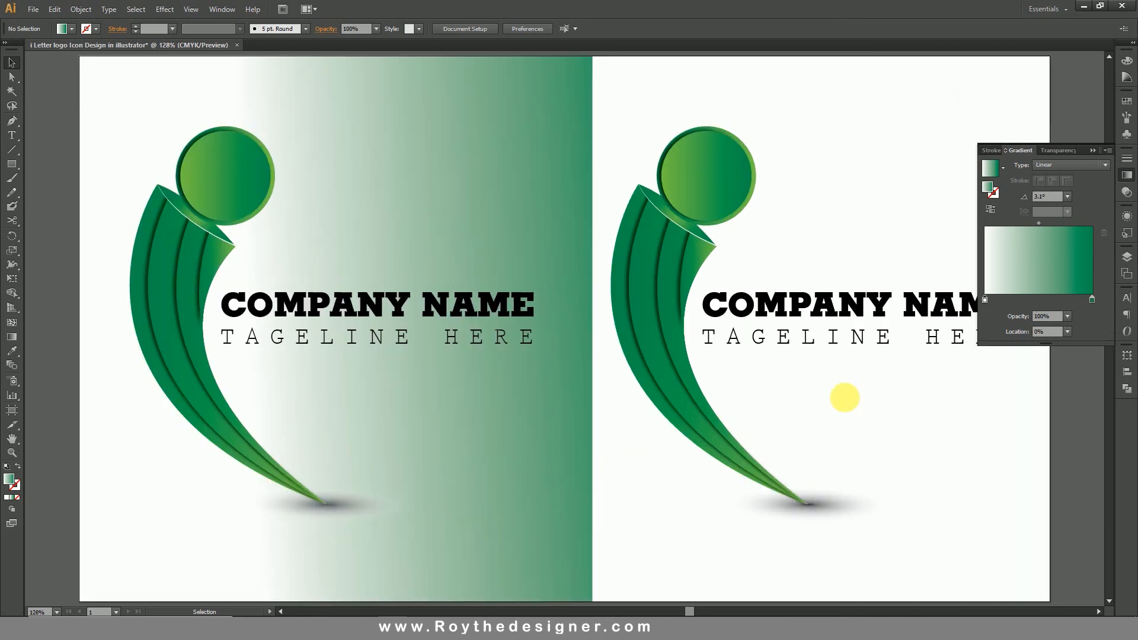
pyautogui.click(1127, 175)
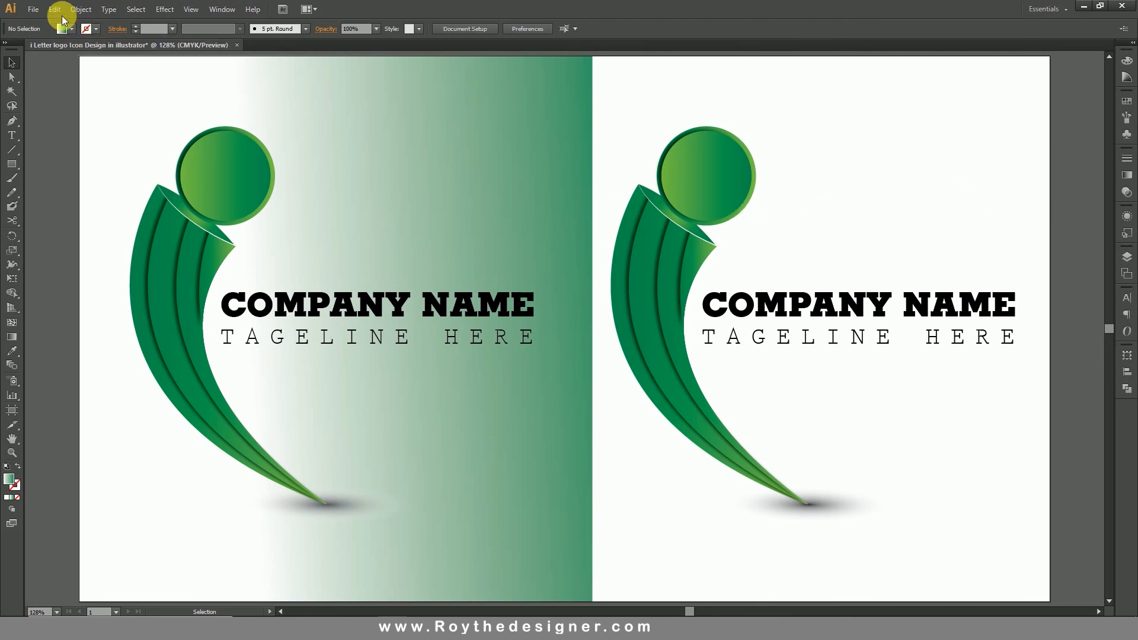
# Save the document in the Logo design folder as the Adobe Illustrator file "i Letter logo Icon Design in illustrator.ai" with the offered options.
pyautogui.click(41, 9)
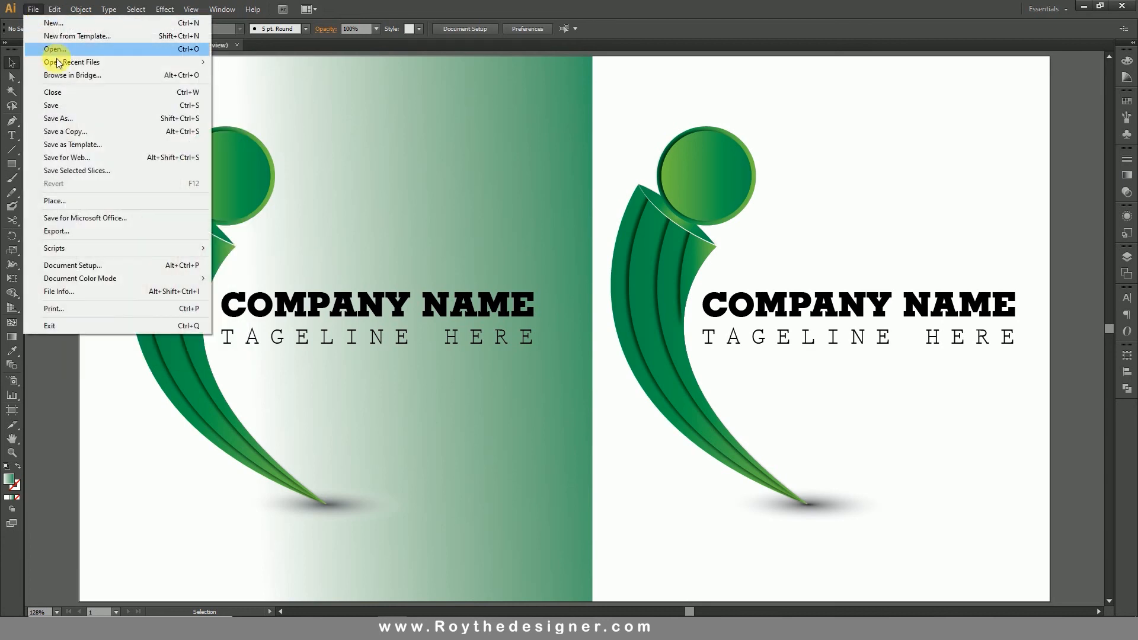
pyautogui.click(62, 105)
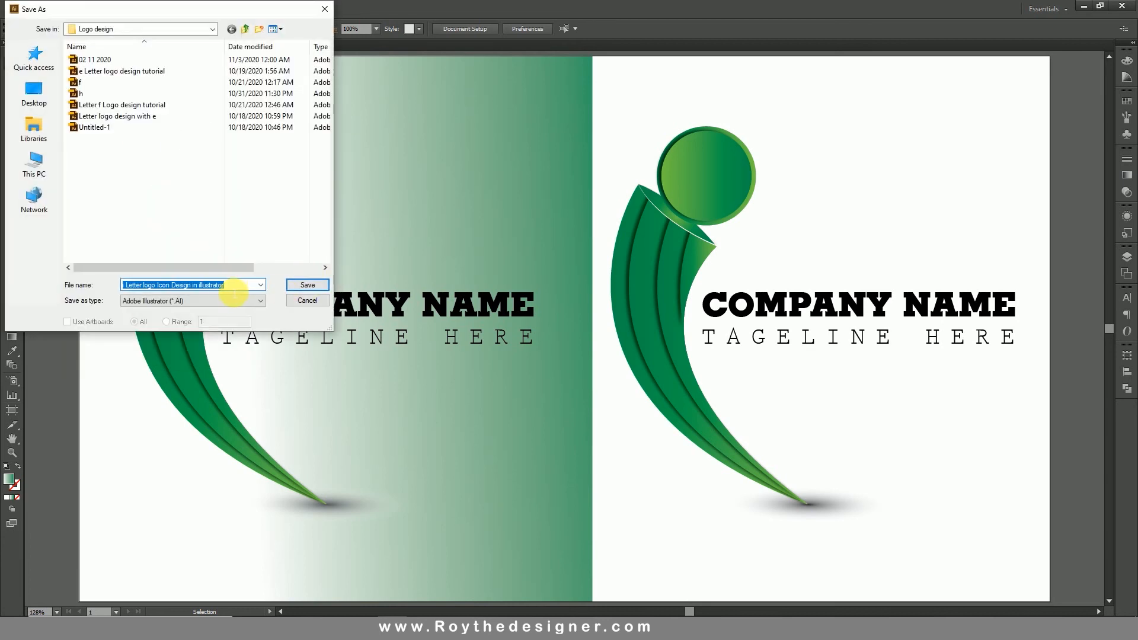
pyautogui.click(307, 285)
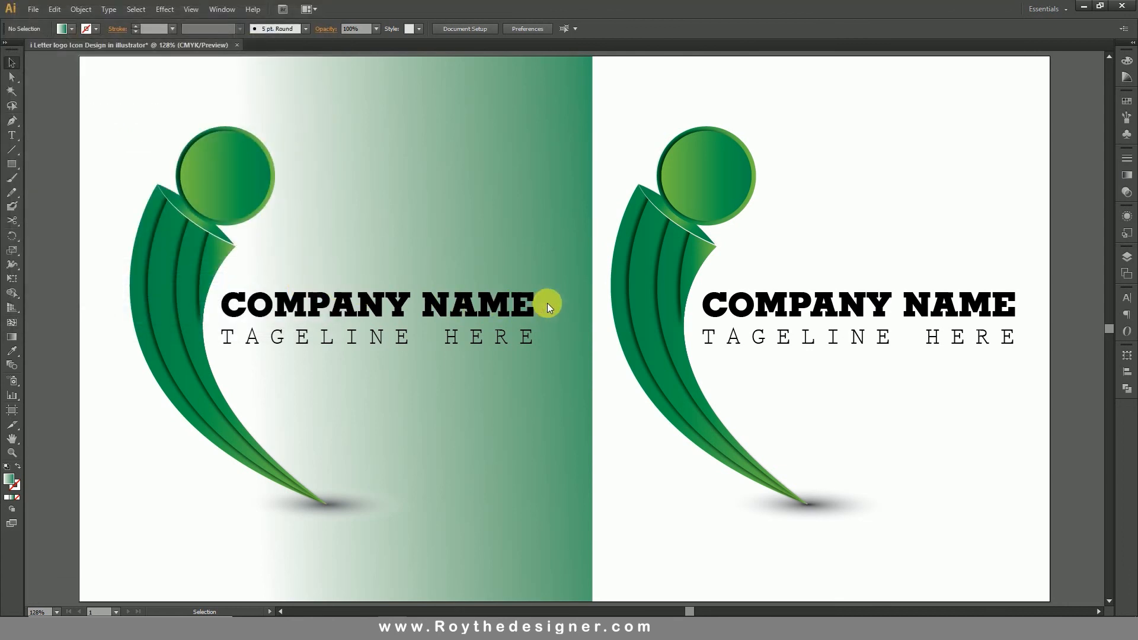
pyautogui.click(620, 482)
# Export the artboard for web as a High quality 1280 × 720 px JPEG named i-Letter-logo-Icon-Design-in-illustrator on the Desktop.
pyautogui.click(33, 9)
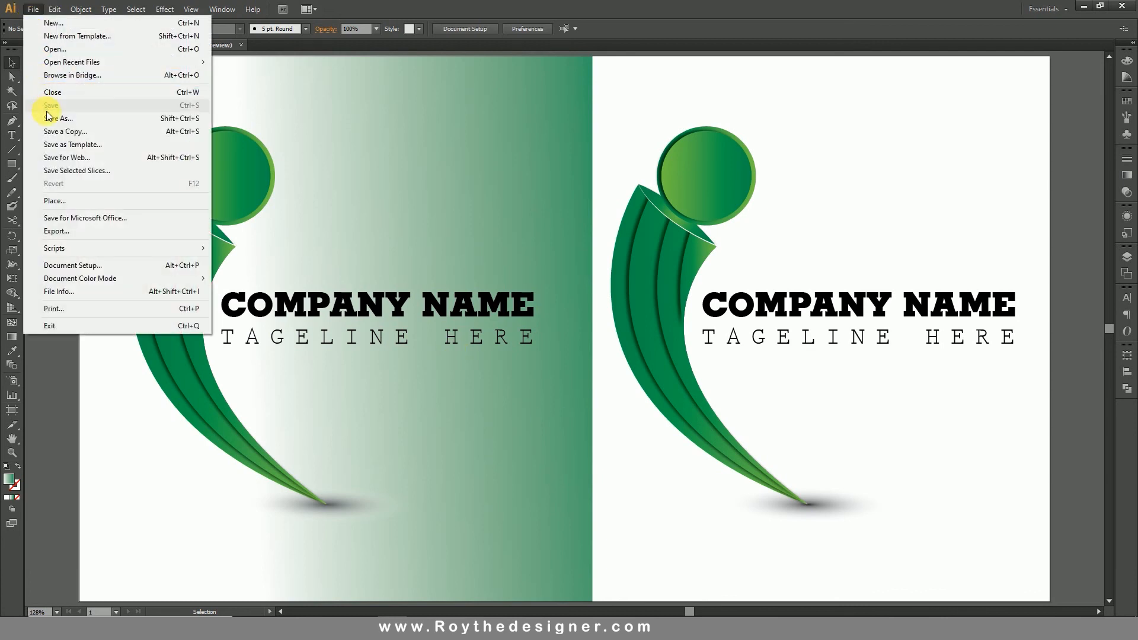
pyautogui.click(59, 158)
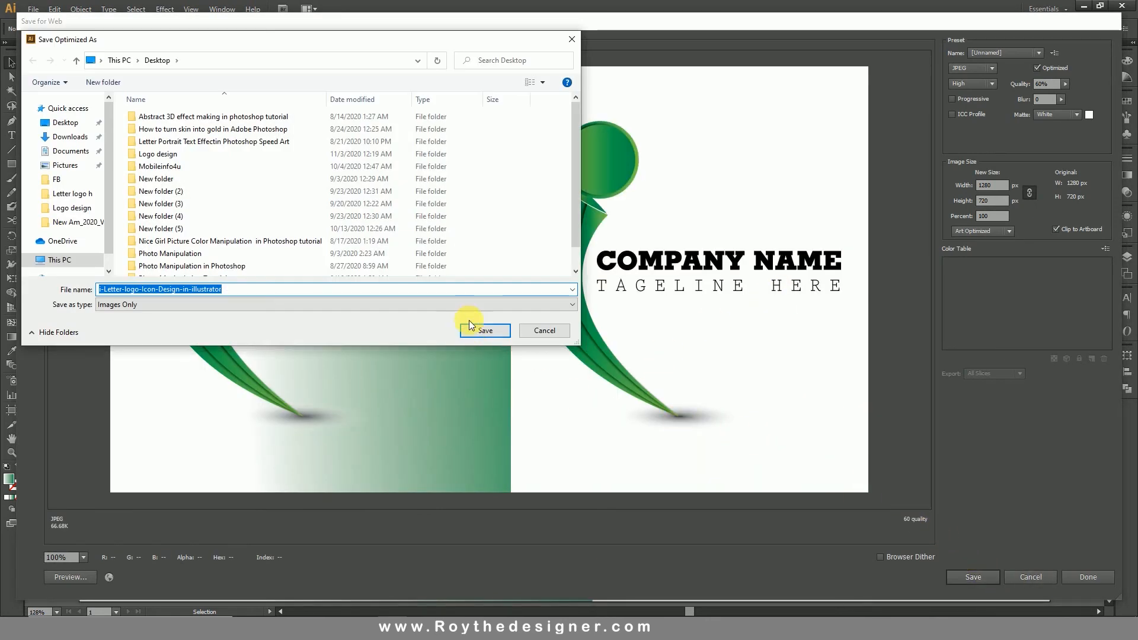
pyautogui.click(475, 330)
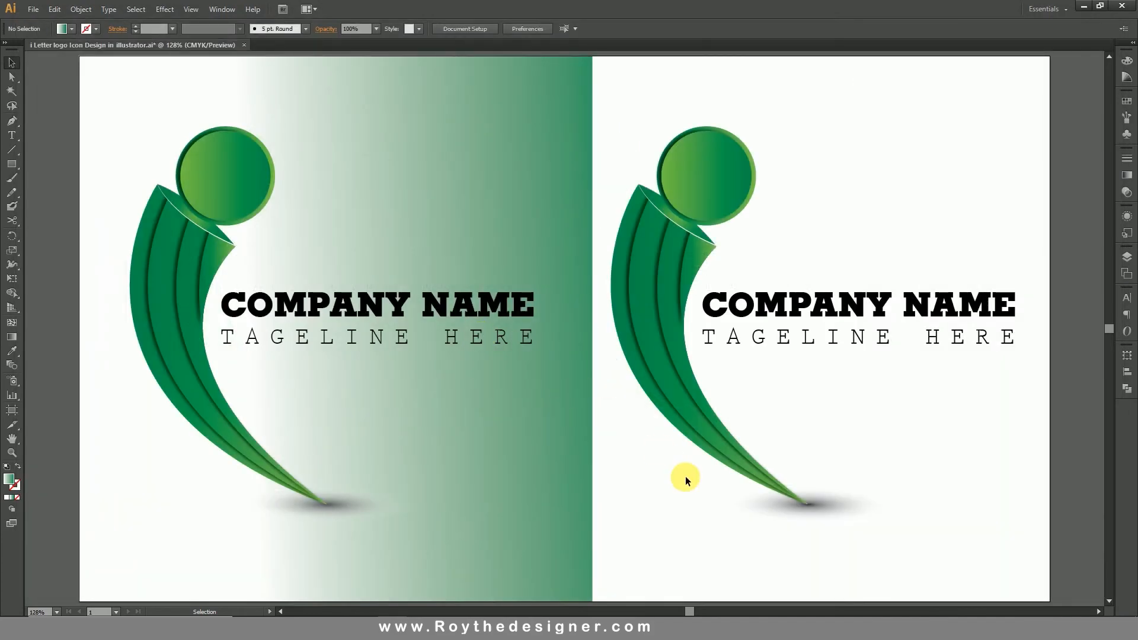